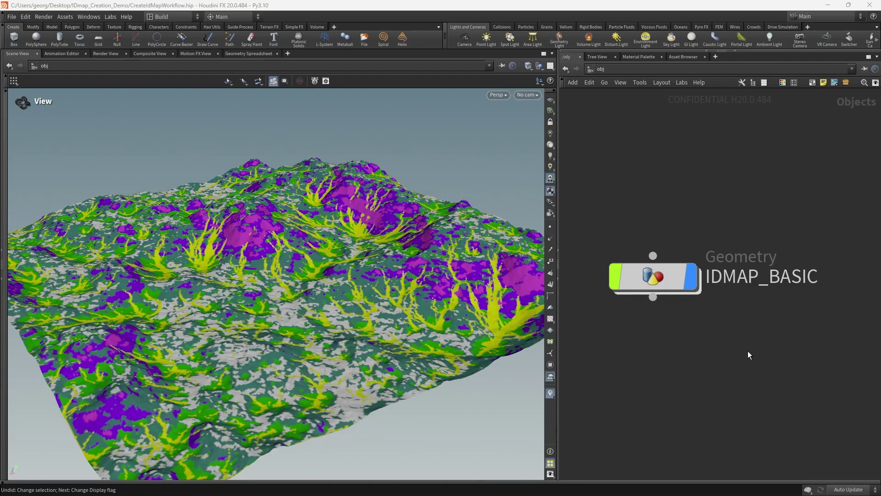
# Enter the IDMAP_BASIC network and view the ao and sediment mask layers on the terrain.
pyautogui.doubleClick(653, 276)
pyautogui.scroll(4, 679, 260)
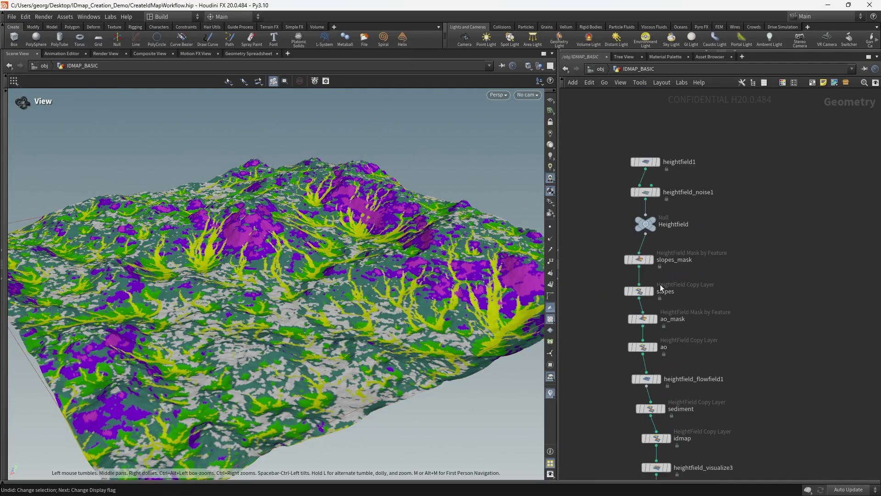
pyautogui.click(654, 277)
pyautogui.moveTo(722, 342); pyautogui.dragTo(721, 290, button='middle')
pyautogui.click(657, 279)
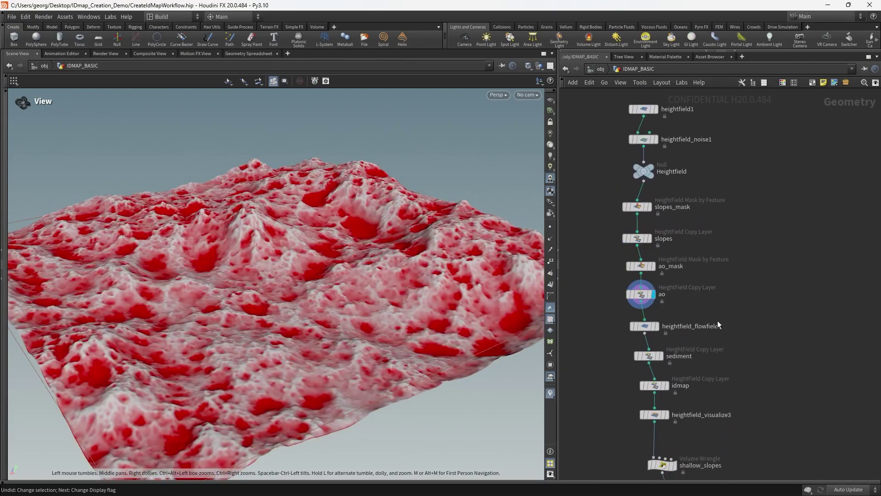
pyautogui.moveTo(720, 321); pyautogui.dragTo(717, 267, button='middle')
pyautogui.click(662, 287)
pyautogui.moveTo(681, 380); pyautogui.dragTo(666, 290, button='middle')
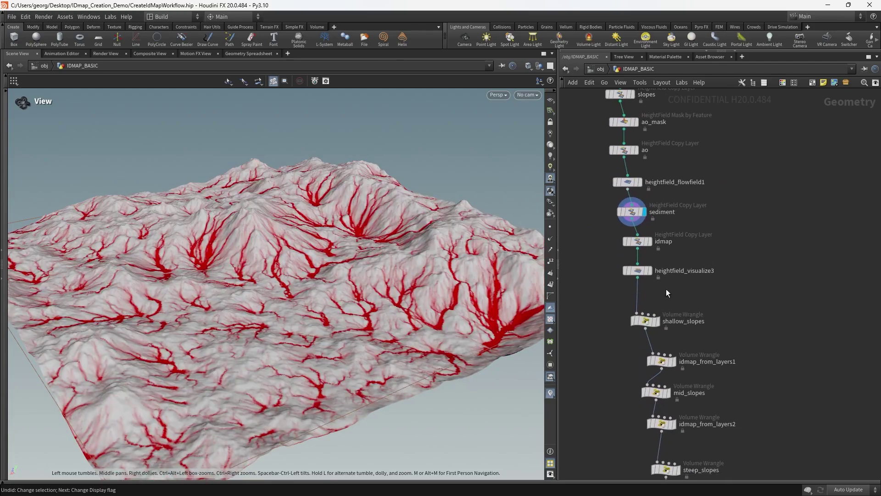
# View the ID map as it builds up through the wrangle nodes from shallow_slopes to steep_slopes.
pyautogui.click(654, 321)
pyautogui.scroll(-2, 649, 317)
pyautogui.click(735, 51)
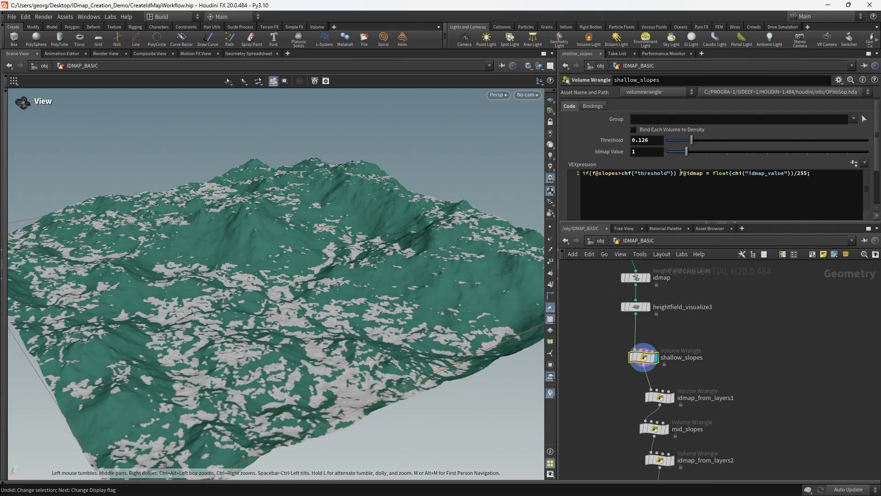
pyautogui.moveTo(747, 327); pyautogui.dragTo(749, 279, button='middle')
pyautogui.click(677, 348)
pyautogui.scroll(-4, 661, 362)
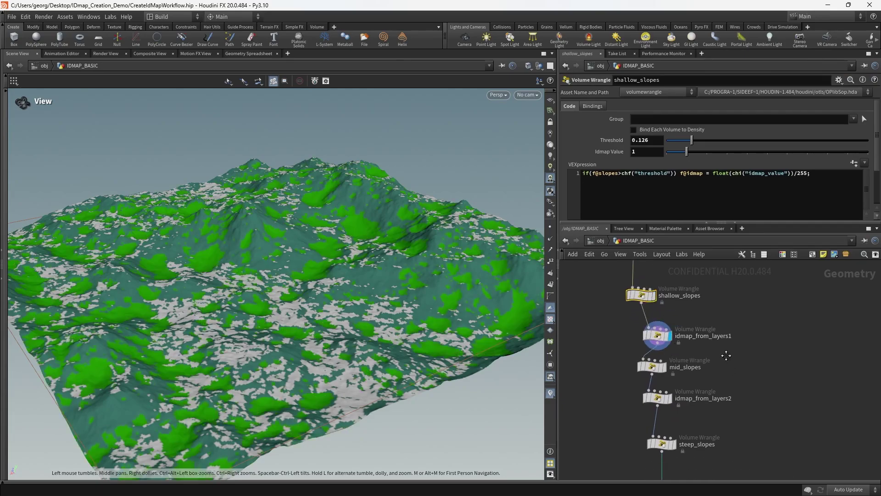
pyautogui.click(653, 376)
pyautogui.press('Escape')
pyautogui.click(671, 363)
pyautogui.scroll(-6, 716, 340)
pyautogui.moveTo(720, 323); pyautogui.dragTo(723, 384, button='middle')
pyautogui.moveTo(725, 332); pyautogui.dragTo(716, 360, button='middle')
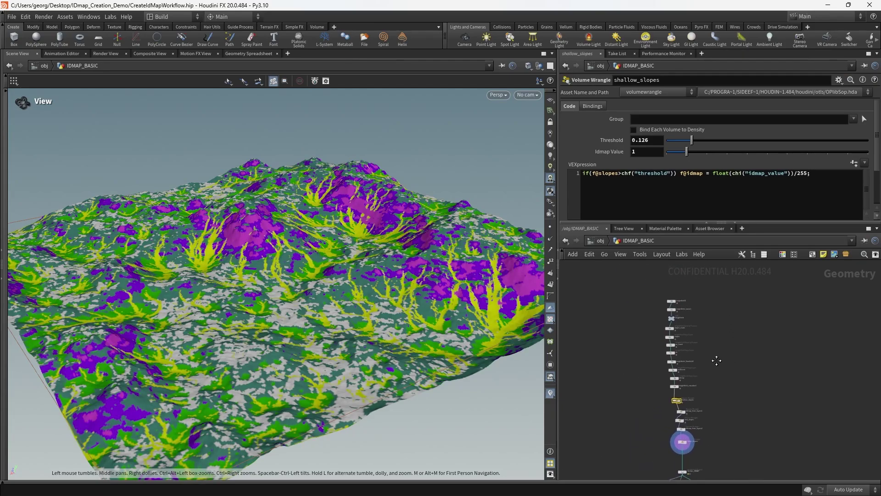
# Look over the complete IDMAP_BASIC node chain, including steep_slopes and the output nodes, and return to the object level.
pyautogui.moveTo(646, 297); pyautogui.dragTo(709, 453)
pyautogui.moveTo(726, 413); pyautogui.dragTo(722, 391, button='middle')
pyautogui.moveTo(705, 354); pyautogui.dragTo(707, 375, button='middle')
pyautogui.click(643, 288)
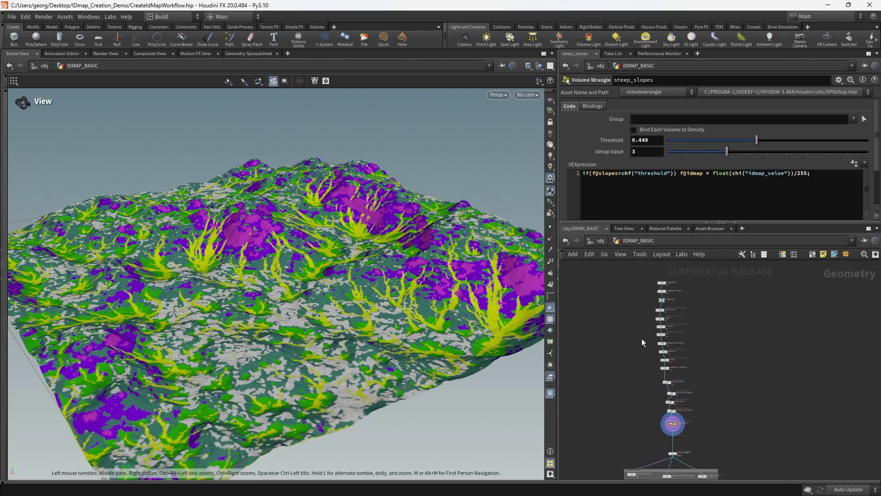
pyautogui.scroll(4, 692, 404)
pyautogui.moveTo(604, 314); pyautogui.dragTo(654, 287)
pyautogui.moveTo(689, 348); pyautogui.dragTo(693, 349)
pyautogui.moveTo(713, 352); pyautogui.dragTo(612, 371)
pyautogui.moveTo(608, 387); pyautogui.dragTo(689, 417)
pyautogui.scroll(-4, 695, 362)
pyautogui.moveTo(703, 420); pyautogui.dragTo(716, 392, button='middle')
pyautogui.click(598, 241)
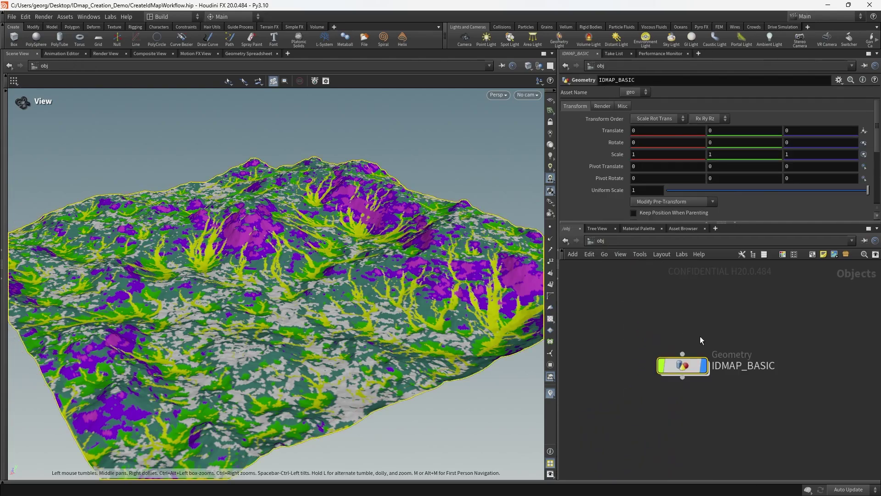
pyautogui.scroll(-1, 627, 359)
pyautogui.scroll(3, 636, 340)
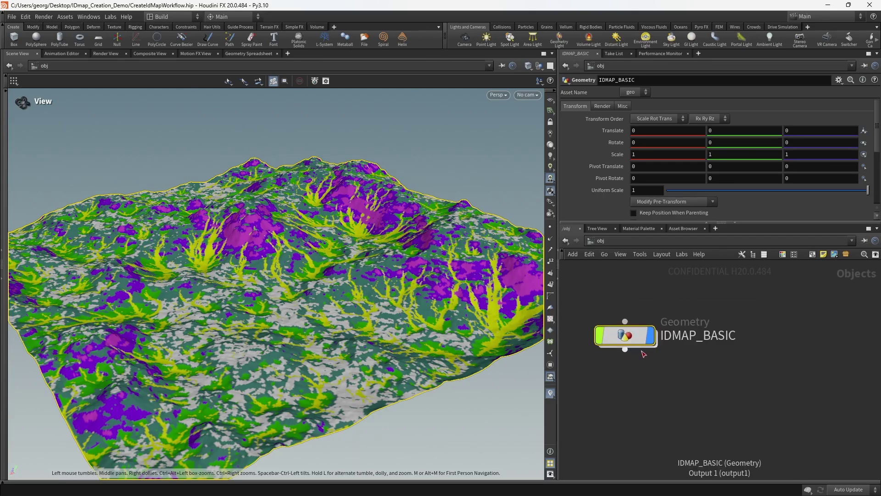
pyautogui.moveTo(711, 377); pyautogui.dragTo(710, 386, button='middle')
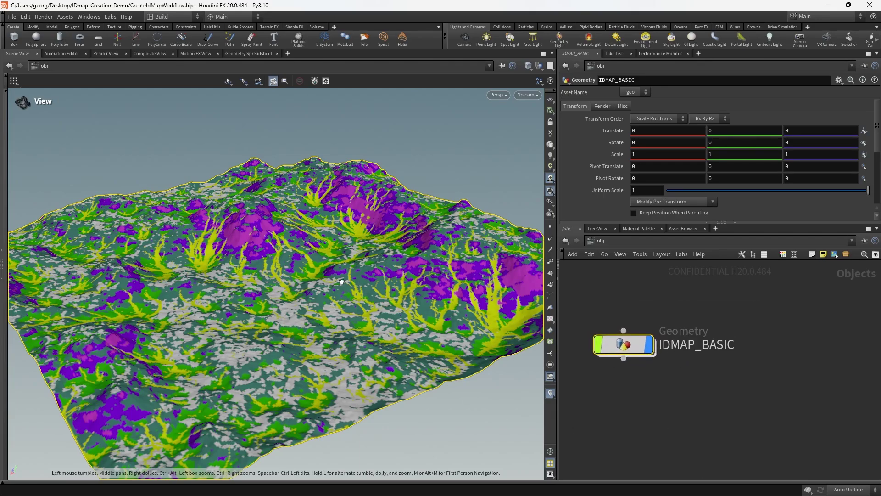
pyautogui.moveTo(344, 280)
pyautogui.mouseDown()
pyautogui.moveTo(339, 253)
pyautogui.moveTo(316, 294)
pyautogui.moveTo(344, 290)
pyautogui.mouseUp()
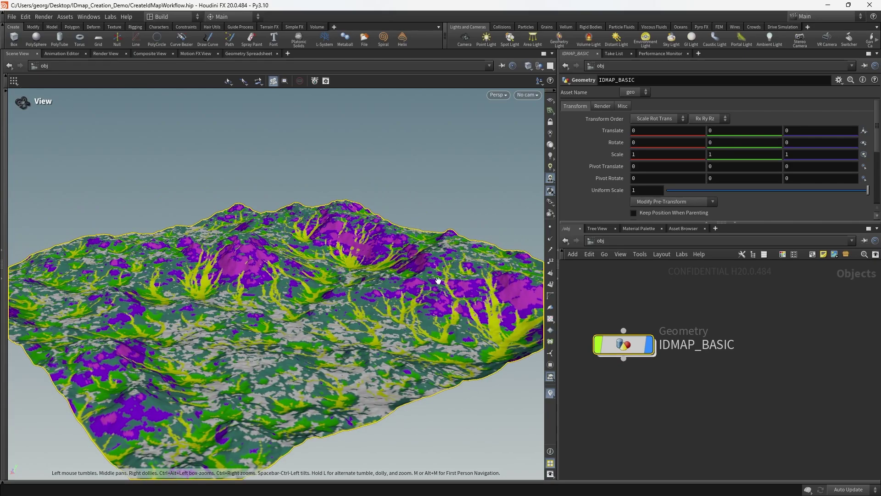
# Duplicate the IDMAP_BASIC geometry node and place the copy beside the original.
pyautogui.moveTo(731, 318); pyautogui.dragTo(717, 306, button='middle')
pyautogui.scroll(-1, 717, 306)
pyautogui.moveTo(750, 298); pyautogui.dragTo(590, 352)
pyautogui.hotkey('ctrl', 'c')
pyautogui.hotkey('ctrl', 'v')
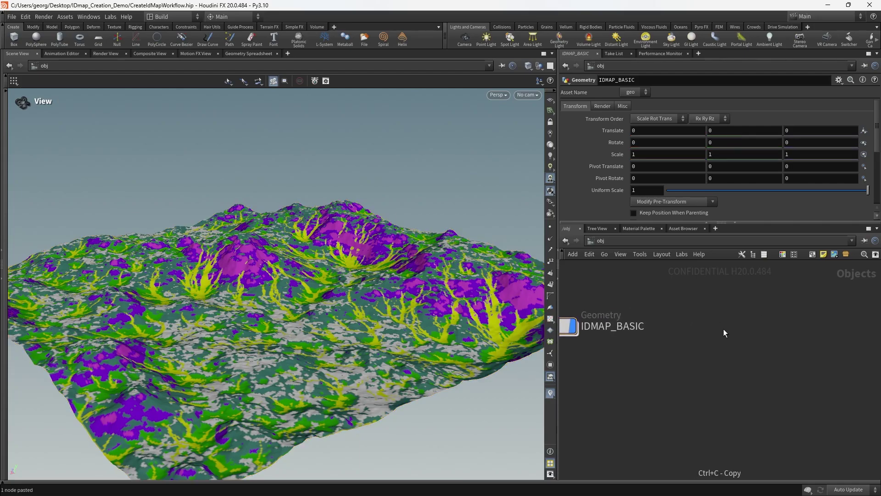
pyautogui.scroll(1, 702, 370)
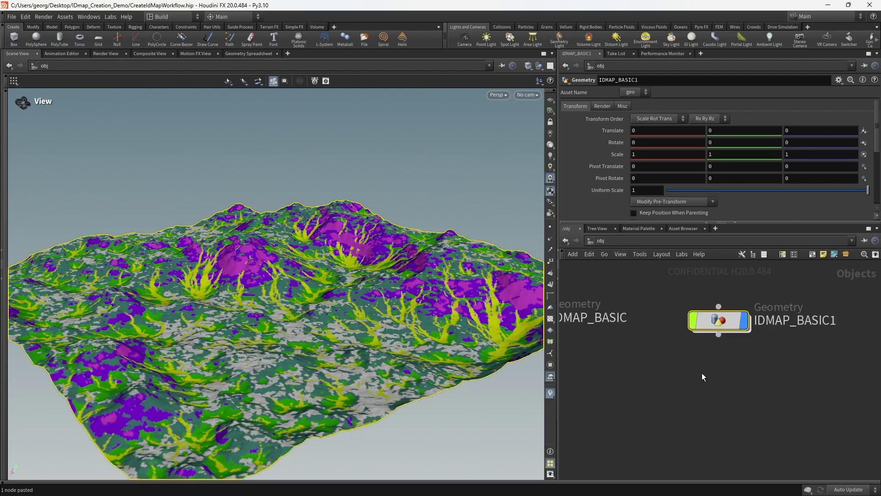
pyautogui.moveTo(702, 372); pyautogui.dragTo(830, 384, button='middle')
pyautogui.moveTo(638, 330); pyautogui.dragTo(614, 334)
pyautogui.moveTo(811, 377); pyautogui.dragTo(636, 377, button='middle')
# Rename the copied geometry node as IDMAP_DigitalAsset.
pyautogui.click(761, 338)
pyautogui.moveTo(753, 336); pyautogui.dragTo(789, 336)
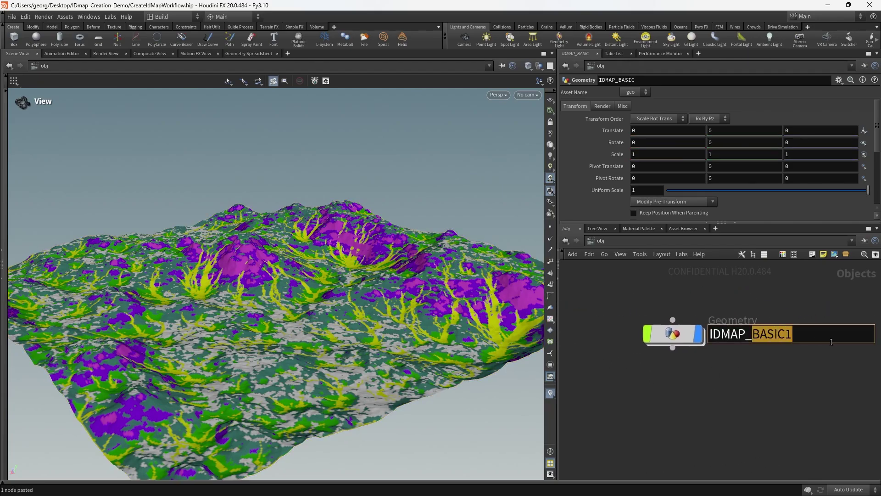
pyautogui.write('DigitalAsset')
pyautogui.press('Return')
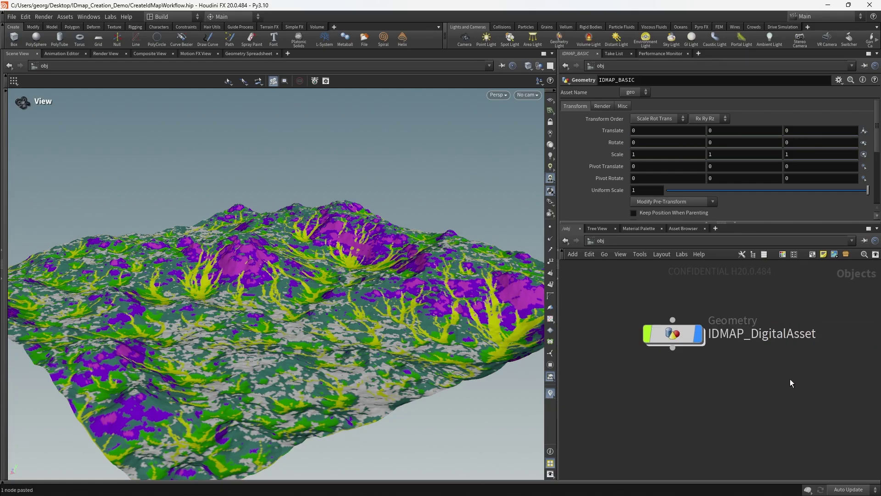
pyautogui.hotkey('ctrl', 'v')
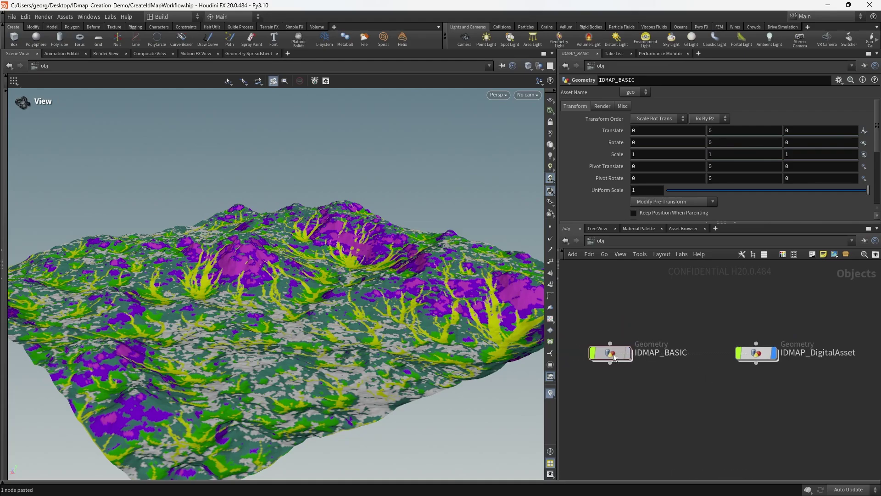
# Enter the IDMAP_DigitalAsset network and examine its node chain down to the slope wrangles.
pyautogui.doubleClick(688, 348)
pyautogui.moveTo(759, 339); pyautogui.dragTo(690, 357, button='middle')
pyautogui.scroll(1, 711, 364)
pyautogui.moveTo(706, 327); pyautogui.dragTo(718, 353, button='middle')
pyautogui.moveTo(778, 277); pyautogui.dragTo(681, 281)
pyautogui.moveTo(696, 367); pyautogui.dragTo(685, 288, button='middle')
pyautogui.scroll(-1, 685, 353)
pyautogui.moveTo(684, 353)
pyautogui.mouseDown(button='middle')
pyautogui.moveTo(704, 344)
pyautogui.moveTo(701, 352)
pyautogui.mouseUp(button='middle')
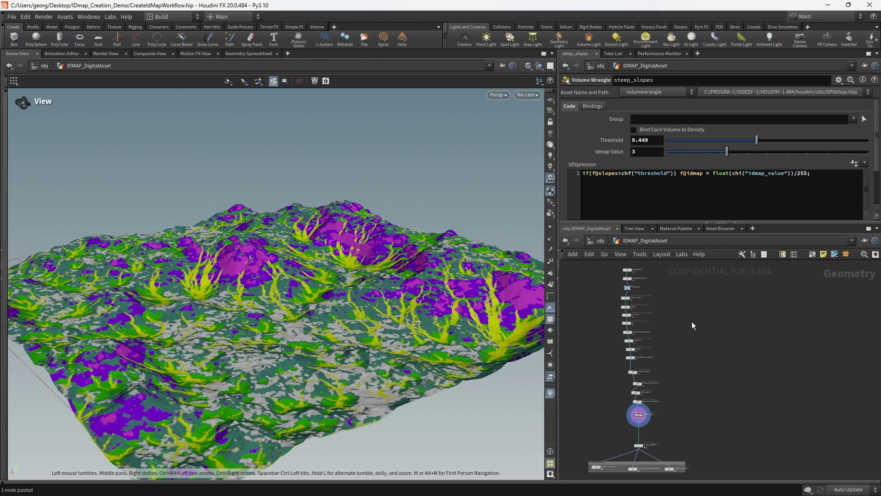
pyautogui.scroll(5, 691, 321)
pyautogui.moveTo(714, 361); pyautogui.dragTo(716, 318, button='middle')
pyautogui.moveTo(710, 430)
pyautogui.mouseDown(button='middle')
pyautogui.moveTo(700, 352)
pyautogui.moveTo(710, 321)
pyautogui.mouseUp(button='middle')
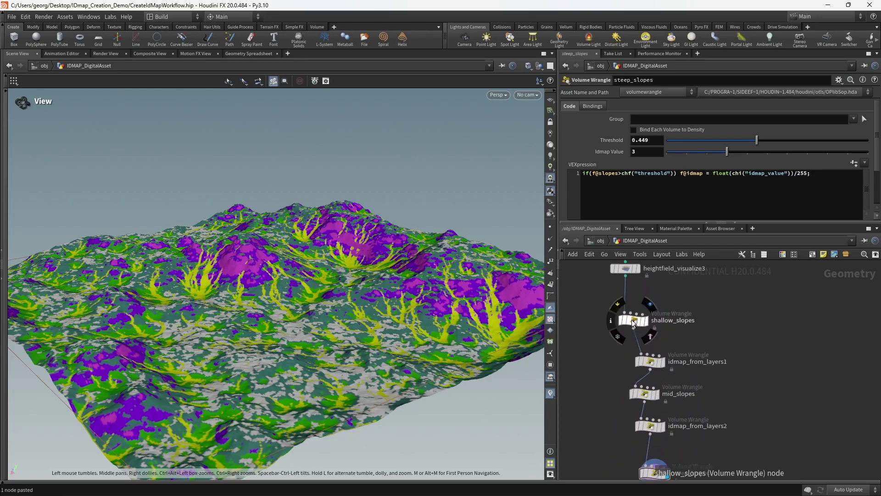
# View the terrain result of each wrangle in turn, from shallow_slopes through idmap_from_layers2 to steep_slopes.
pyautogui.scroll(2, 627, 287)
pyautogui.moveTo(722, 322)
pyautogui.mouseDown()
pyautogui.moveTo(621, 349)
pyautogui.moveTo(717, 326)
pyautogui.mouseUp()
pyautogui.scroll(2, 668, 366)
pyautogui.click(669, 331)
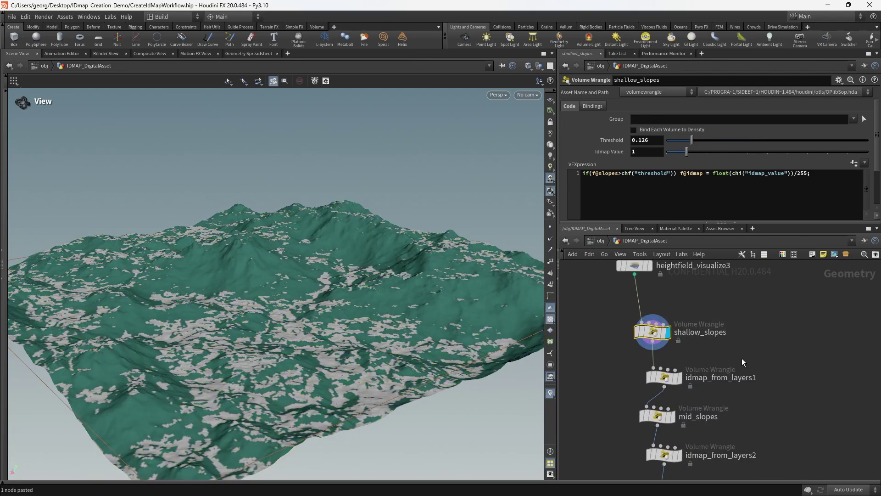
pyautogui.scroll(-2, 743, 357)
pyautogui.moveTo(743, 357); pyautogui.dragTo(721, 323, button='middle')
pyautogui.moveTo(619, 294); pyautogui.dragTo(732, 458)
pyautogui.moveTo(733, 448); pyautogui.dragTo(712, 421, button='middle')
pyautogui.click(711, 418)
pyautogui.click(661, 297)
pyautogui.moveTo(700, 328); pyautogui.dragTo(714, 315, button='middle')
pyautogui.click(670, 311)
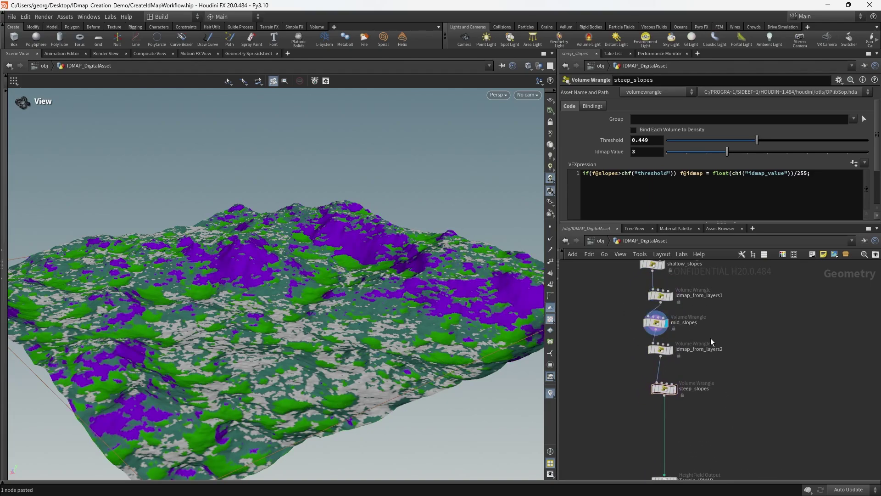
pyautogui.scroll(2, 674, 374)
pyautogui.moveTo(659, 337)
pyautogui.click(674, 321)
pyautogui.moveTo(675, 384); pyautogui.dragTo(661, 352, button='middle')
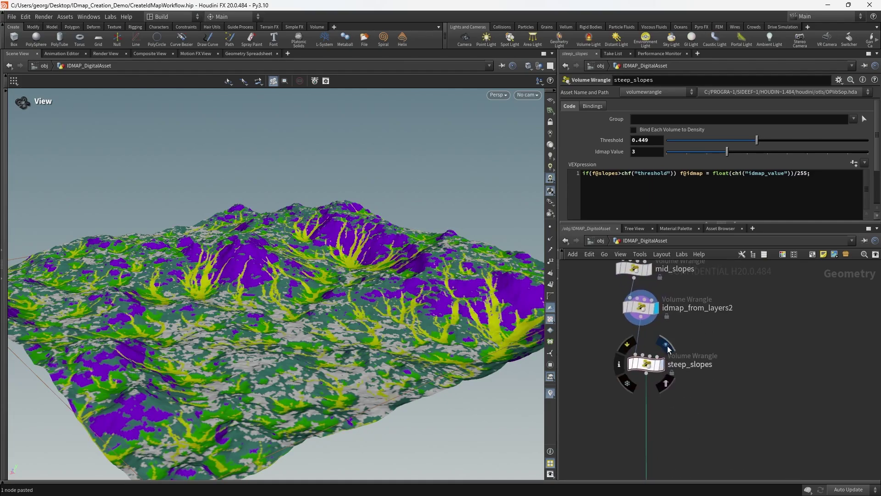
pyautogui.press('r')
# Compare the threshold, idmap value and VEX code of the steep_slopes and mid_slopes wrangles.
pyautogui.scroll(-3, 727, 328)
pyautogui.moveTo(633, 323); pyautogui.dragTo(627, 328)
pyautogui.moveTo(623, 336); pyautogui.dragTo(703, 351)
pyautogui.moveTo(717, 358); pyautogui.dragTo(643, 415)
pyautogui.press('Up')
pyautogui.press('Up')
pyautogui.press('Up')
pyautogui.press('Down')
pyautogui.press('Down')
pyautogui.press('Down')
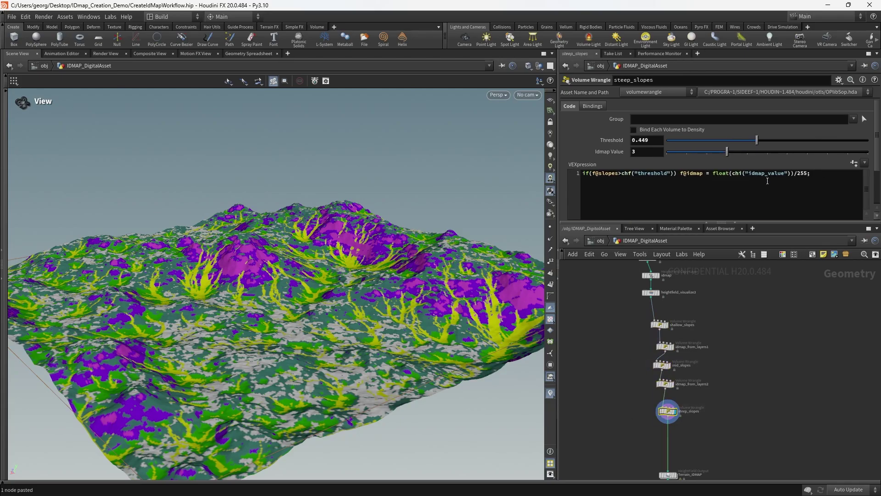
pyautogui.moveTo(647, 384); pyautogui.dragTo(643, 382)
pyautogui.moveTo(640, 370); pyautogui.dragTo(684, 321)
pyautogui.moveTo(691, 349); pyautogui.dragTo(620, 343)
pyautogui.moveTo(618, 352); pyautogui.dragTo(675, 364)
pyautogui.press('Down')
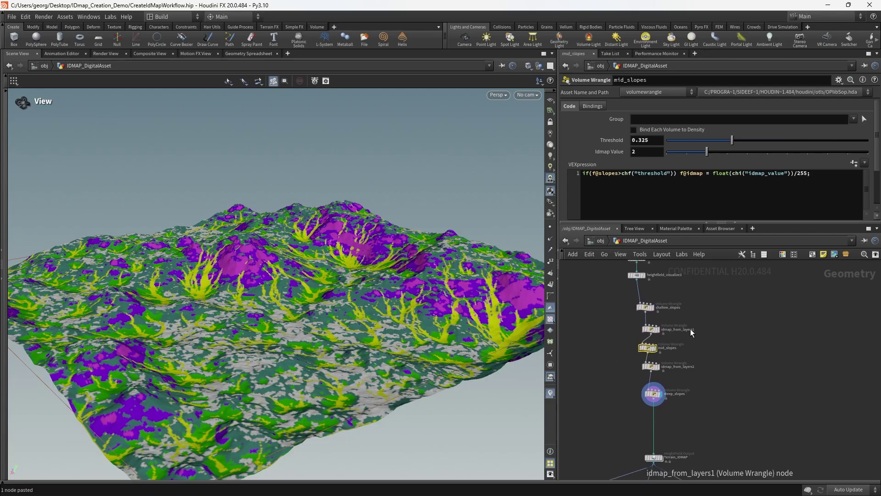
# Duplicate the shallow_slopes wrangle beside the chain and connect heightfield_visualize3 to the copy's first input.
pyautogui.scroll(3, 705, 316)
pyautogui.moveTo(699, 330); pyautogui.dragTo(620, 350)
pyautogui.hotkey('ctrl', 'c')
pyautogui.hotkey('ctrl', 'v')
pyautogui.moveTo(749, 381); pyautogui.dragTo(716, 377, button='middle')
pyautogui.press('y')
pyautogui.moveTo(698, 360); pyautogui.dragTo(711, 332)
pyautogui.moveTo(678, 325); pyautogui.dragTo(684, 310, button='middle')
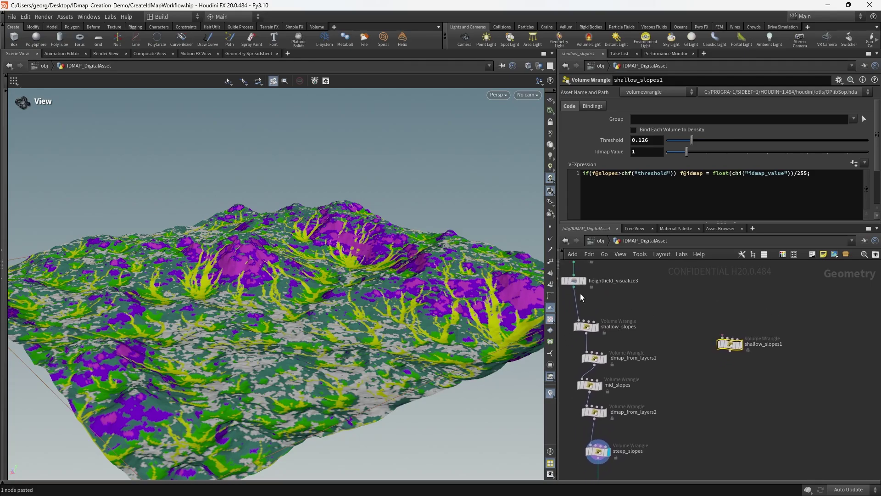
pyautogui.moveTo(574, 287); pyautogui.dragTo(724, 337)
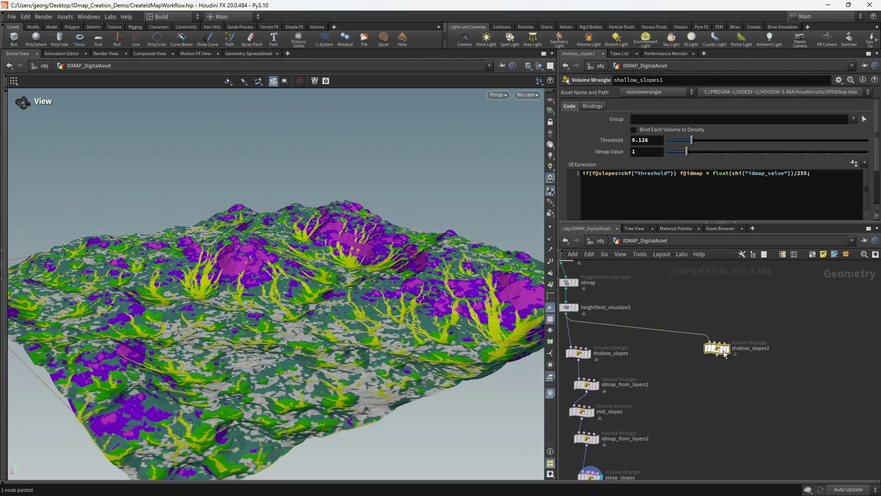
# Rename the copied wrangle as id_from_mask and collapse it into a subnet.
pyautogui.doubleClick(743, 349)
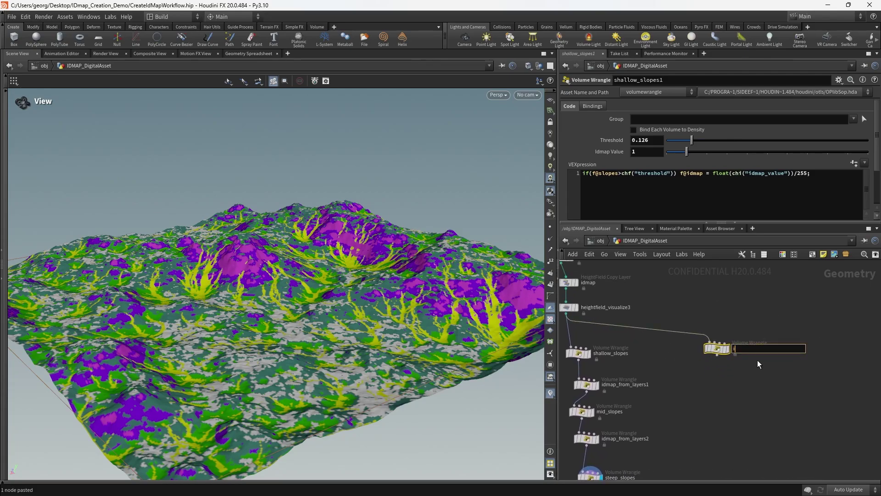
pyautogui.press('Return')
pyautogui.rightClick(695, 351)
pyautogui.moveTo(734, 323)
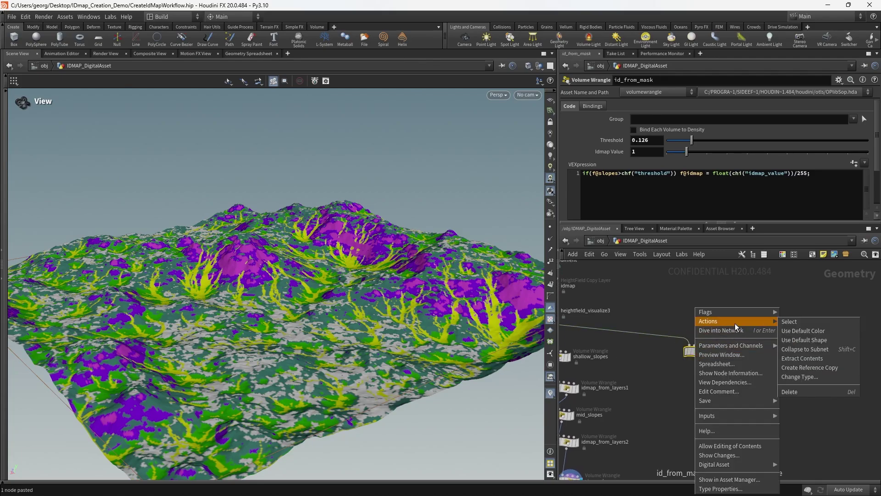
pyautogui.click(814, 350)
pyautogui.moveTo(784, 348); pyautogui.dragTo(754, 346)
pyautogui.moveTo(764, 376); pyautogui.dragTo(740, 306, button='middle')
pyautogui.moveTo(715, 330); pyautogui.dragTo(724, 353, button='middle')
pyautogui.moveTo(681, 301); pyautogui.dragTo(715, 357, button='middle')
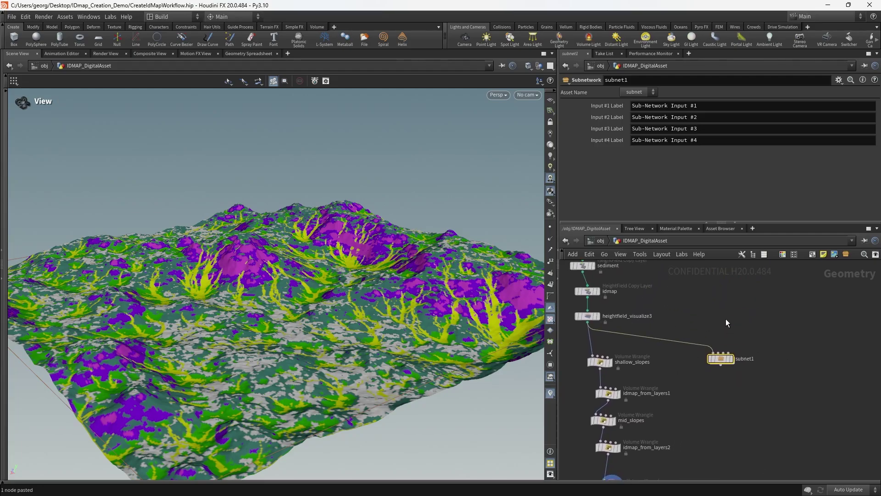
pyautogui.moveTo(722, 361); pyautogui.dragTo(718, 358)
pyautogui.moveTo(776, 324); pyautogui.dragTo(783, 340, button='middle')
# Start creating a digital asset from the subnet and label it Weight to ID.
pyautogui.rightClick(723, 373)
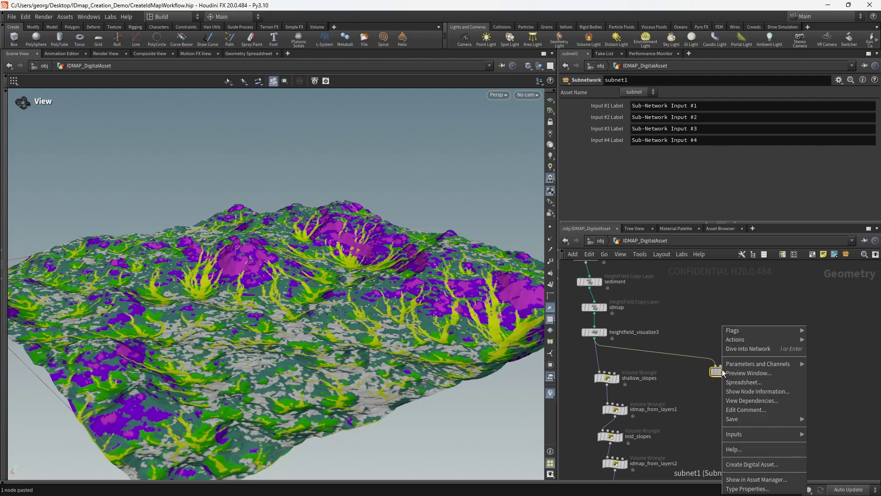
pyautogui.click(764, 464)
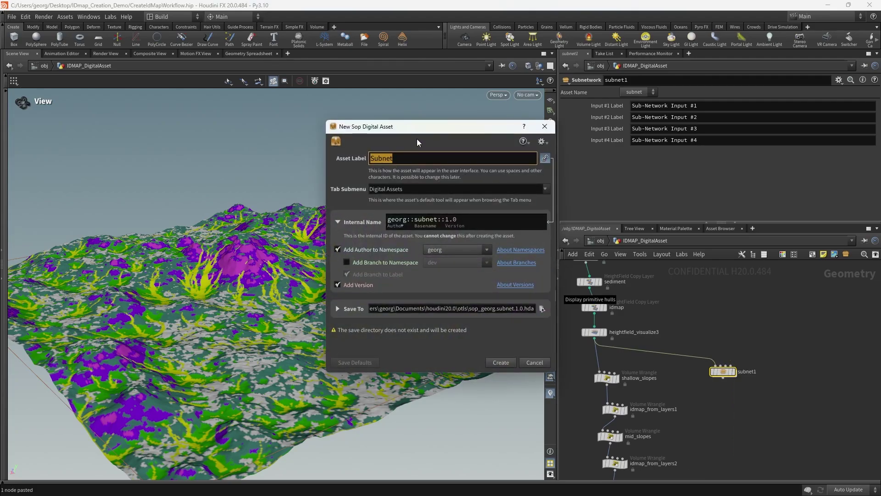
pyautogui.moveTo(437, 128); pyautogui.dragTo(398, 162)
pyautogui.click(427, 189)
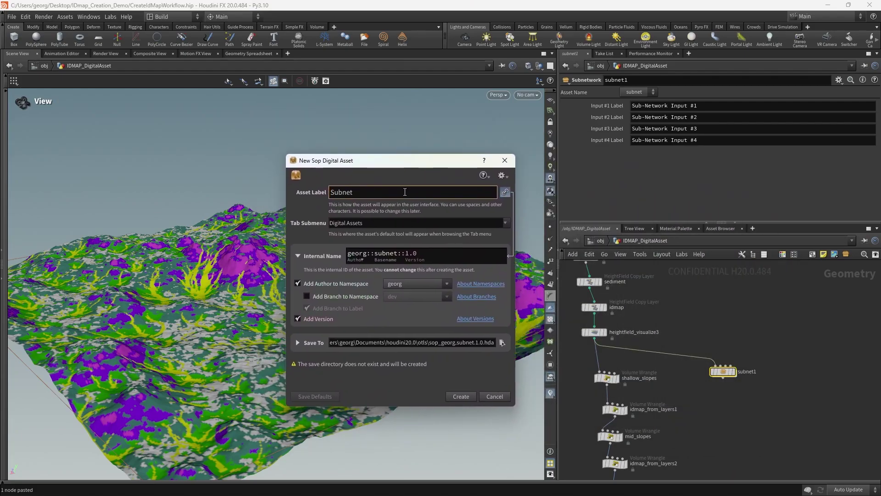
pyautogui.moveTo(405, 192); pyautogui.dragTo(302, 192)
pyautogui.write('Weight to ID')
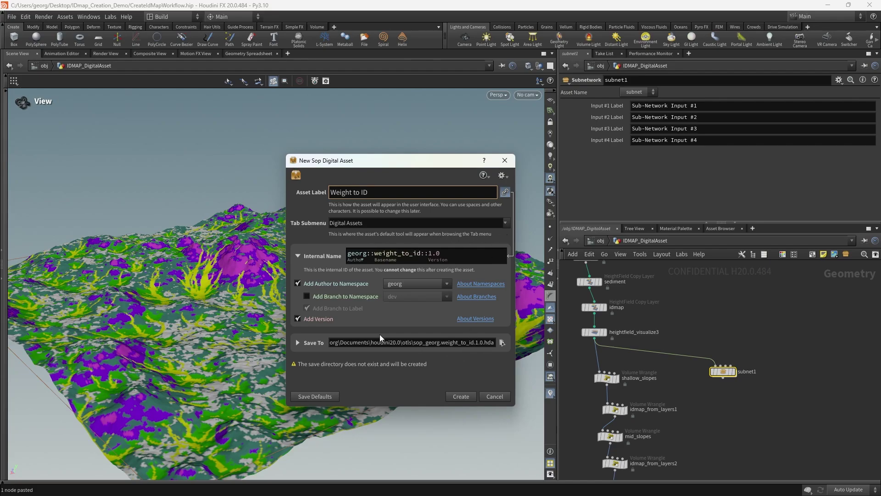
# Remove the author namespace and version from the new asset's internal name and set its tab submenu to Pegasus.
pyautogui.click(302, 283)
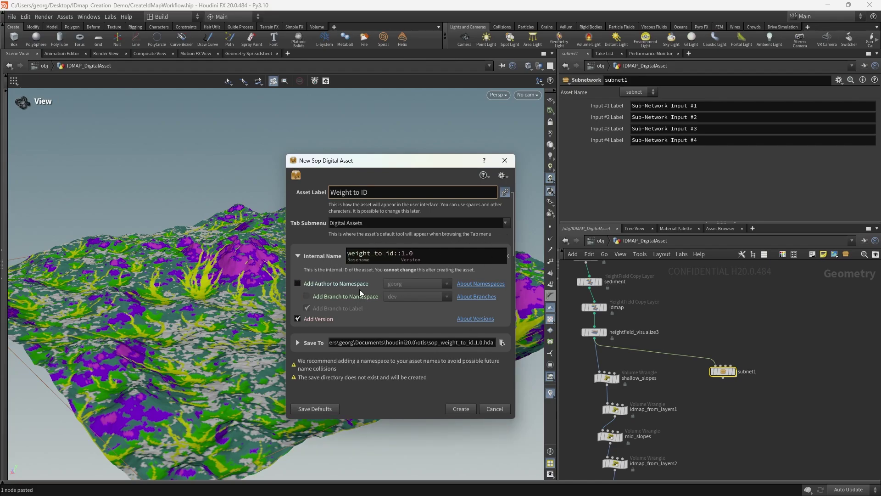
pyautogui.click(297, 319)
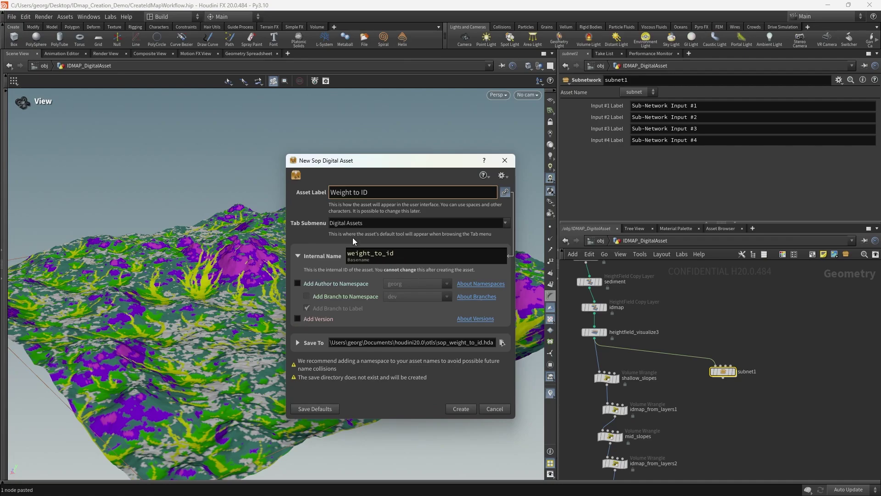
pyautogui.click(503, 225)
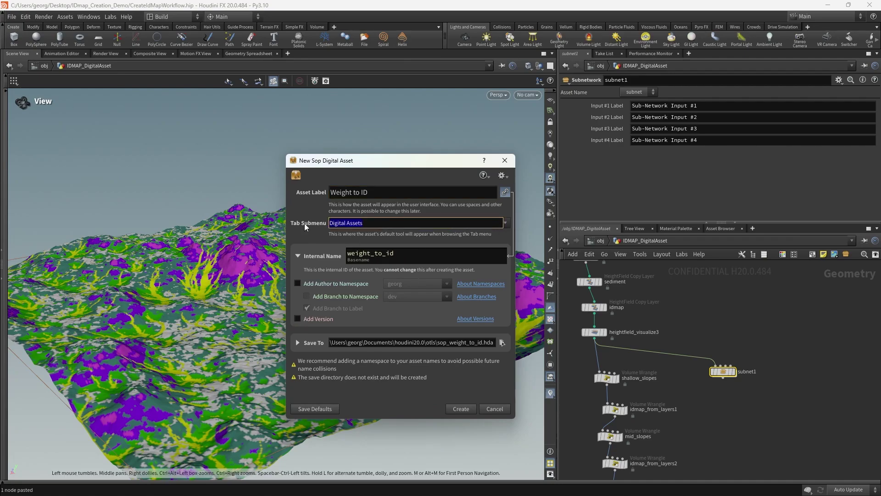
pyautogui.write('Pegasus')
# Choose sop_Heightfield_ID_from_Layers.hda in $HIP/otls as the save library and create the Weight to ID asset.
pyautogui.click(502, 342)
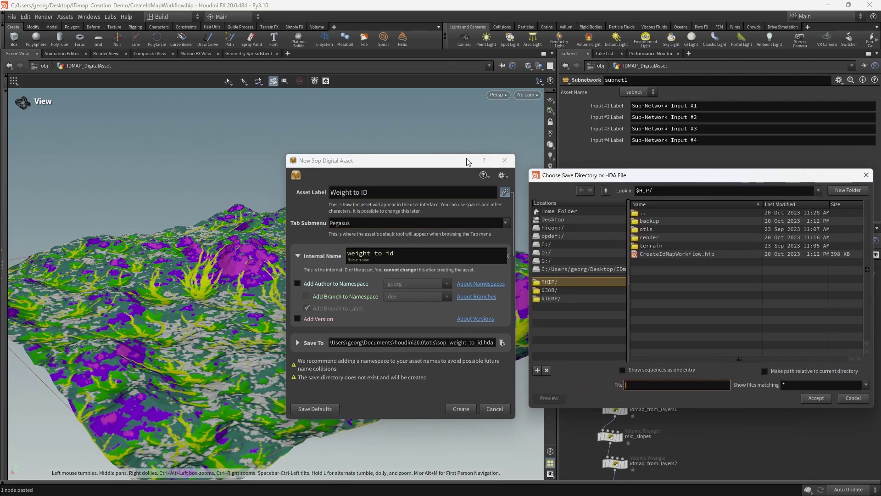
pyautogui.moveTo(468, 161); pyautogui.dragTo(328, 161)
pyautogui.moveTo(592, 175); pyautogui.dragTo(446, 165)
pyautogui.doubleClick(511, 218)
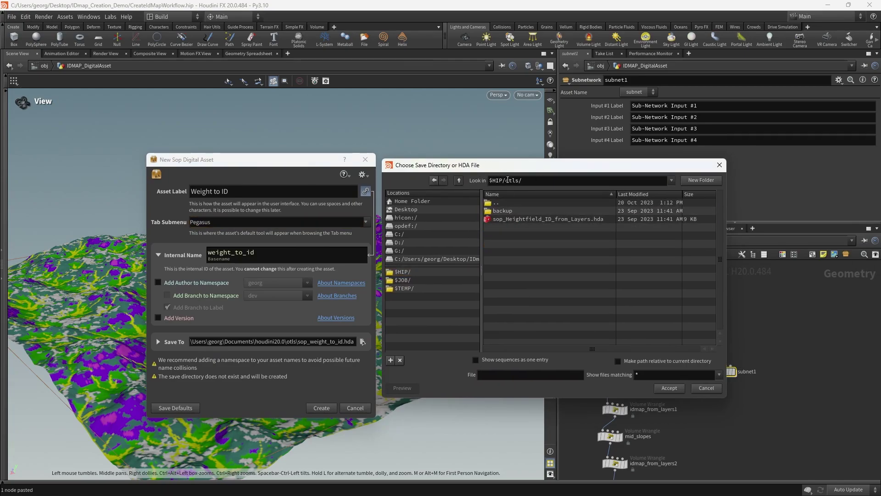
pyautogui.write('/')
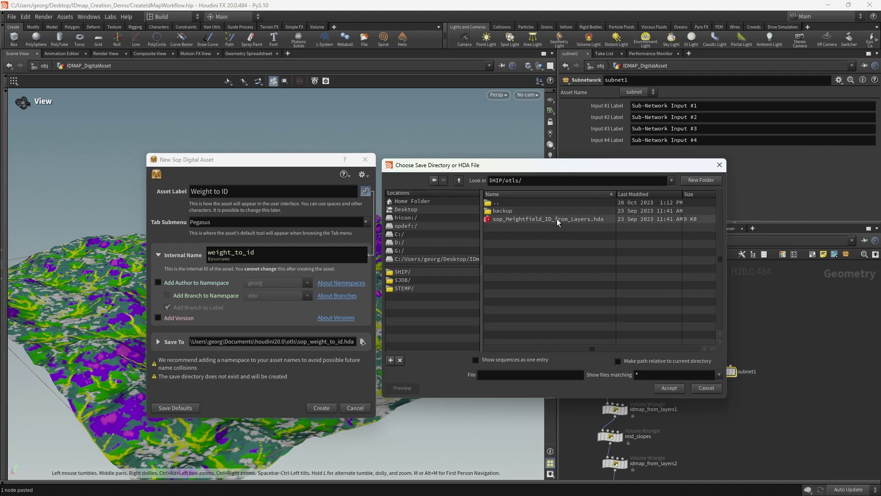
pyautogui.click(557, 218)
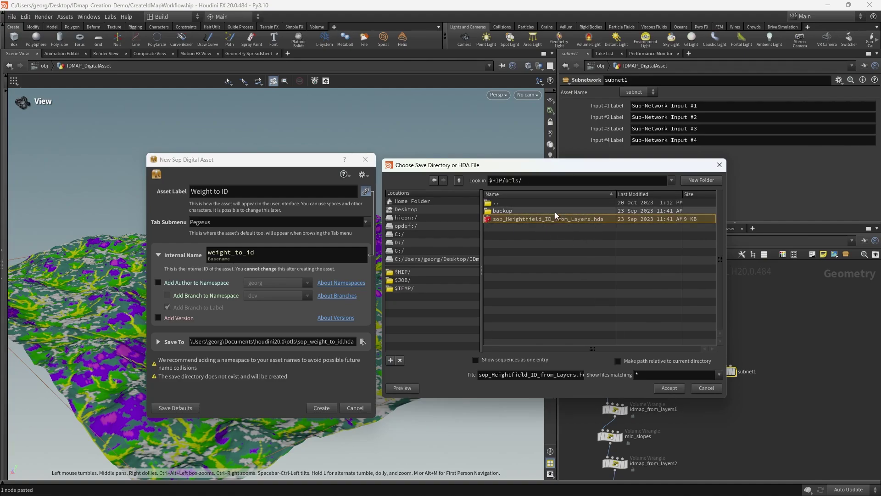
pyautogui.click(672, 390)
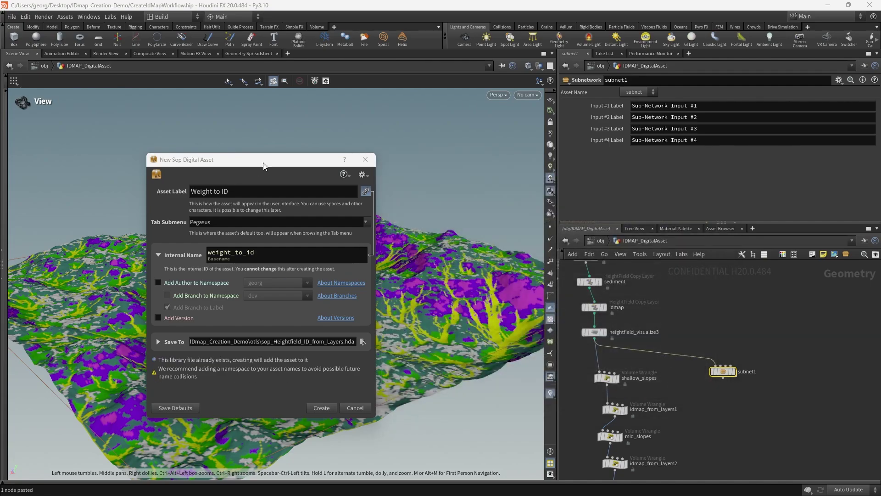
pyautogui.moveTo(268, 163); pyautogui.dragTo(378, 167)
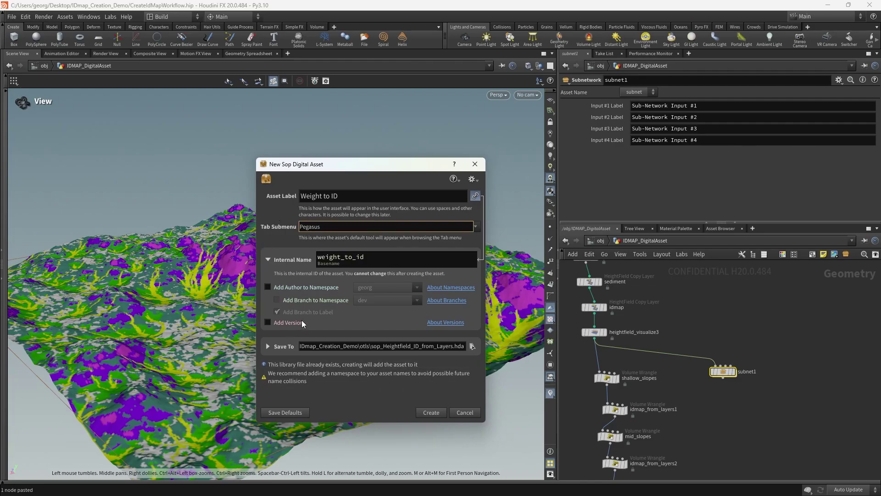
pyautogui.click(432, 413)
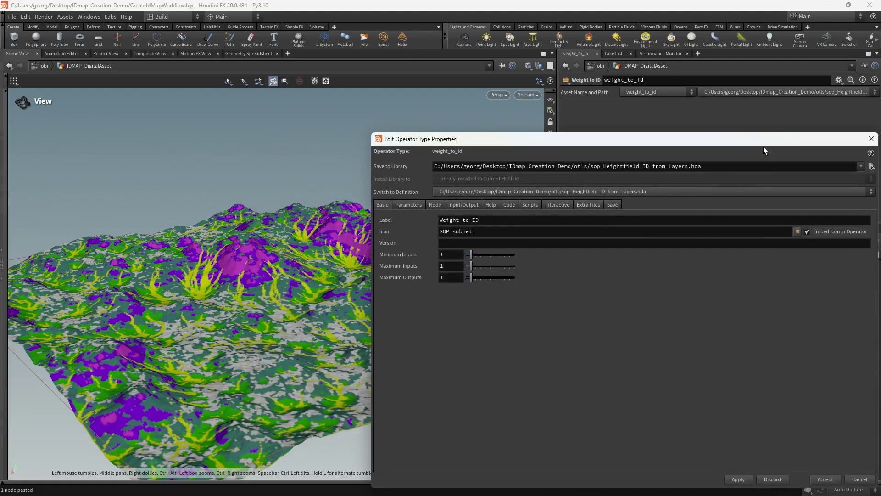
# Show the parameter setup in the asset's type properties and go inside weight_to_id to its id_from_mask wrangle.
pyautogui.moveTo(763, 144); pyautogui.dragTo(457, 97)
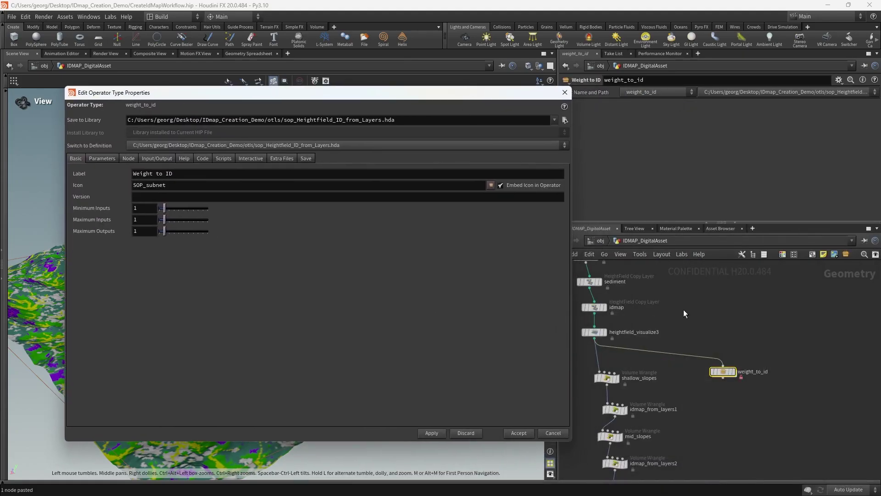
pyautogui.doubleClick(758, 342)
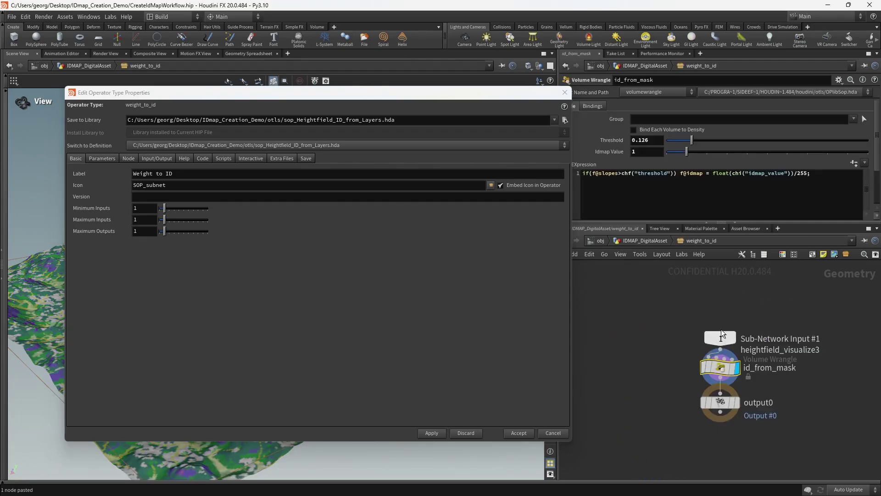
pyautogui.moveTo(715, 356); pyautogui.dragTo(714, 373)
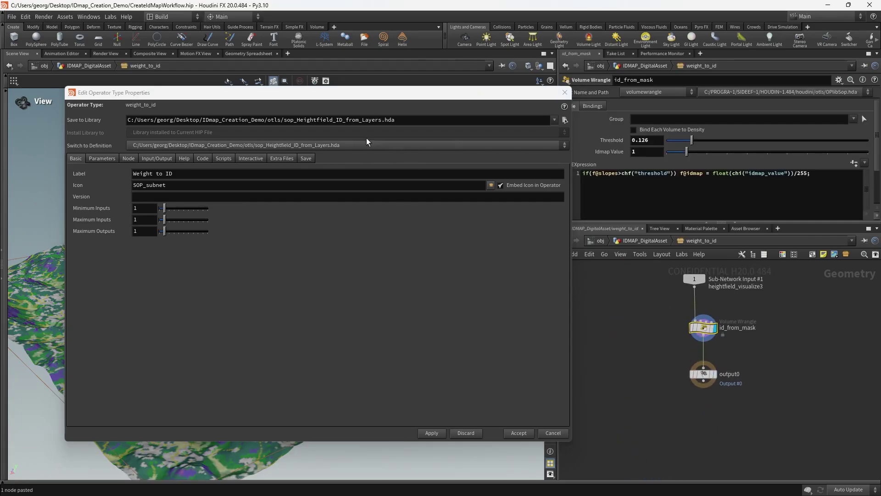
pyautogui.click(102, 159)
pyautogui.moveTo(305, 94); pyautogui.dragTo(269, 115)
pyautogui.press('u')
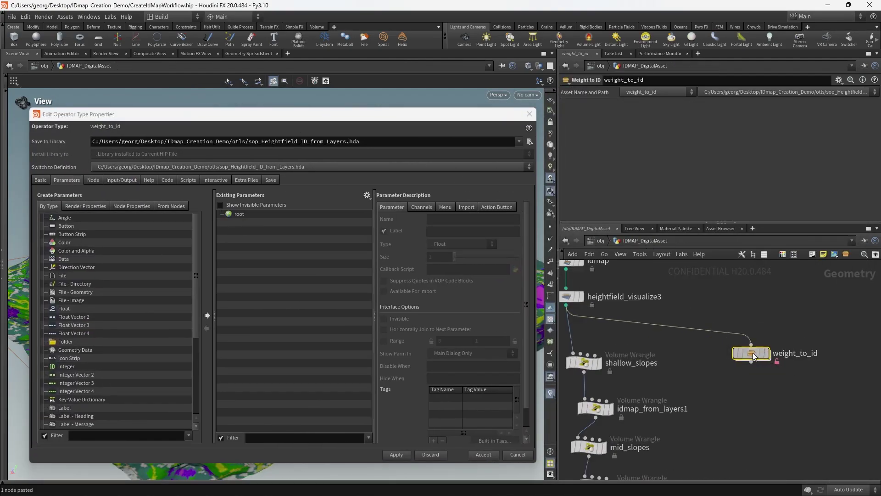
pyautogui.doubleClick(741, 346)
pyautogui.moveTo(784, 380); pyautogui.dragTo(696, 326)
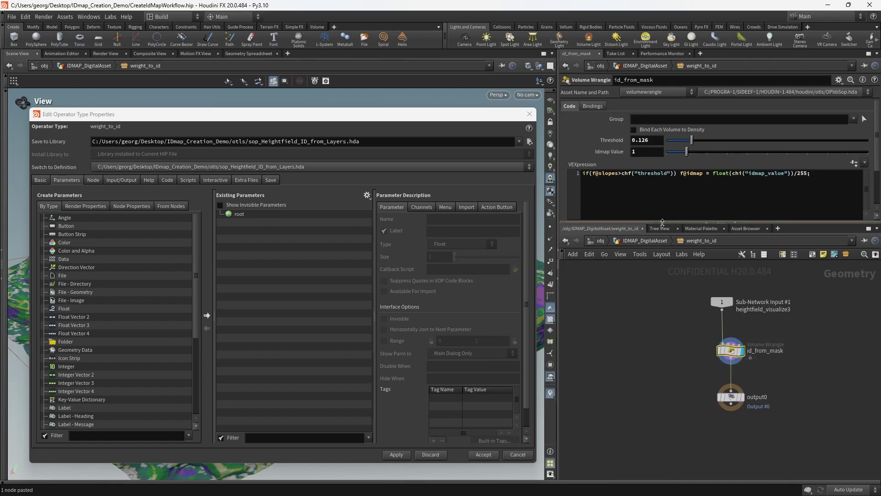
# Promote the Threshold and Idmap Value parameters of id_from_mask to the asset's interface under root.
pyautogui.click(671, 173)
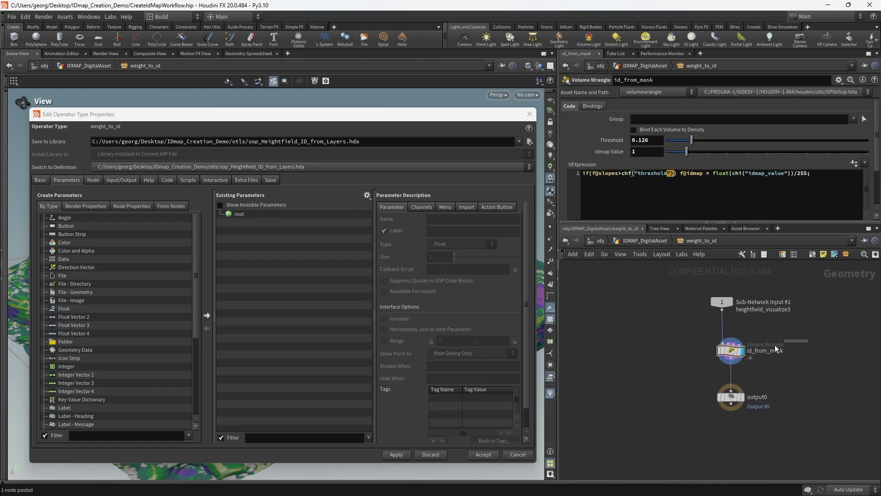
pyautogui.moveTo(614, 140); pyautogui.dragTo(238, 218)
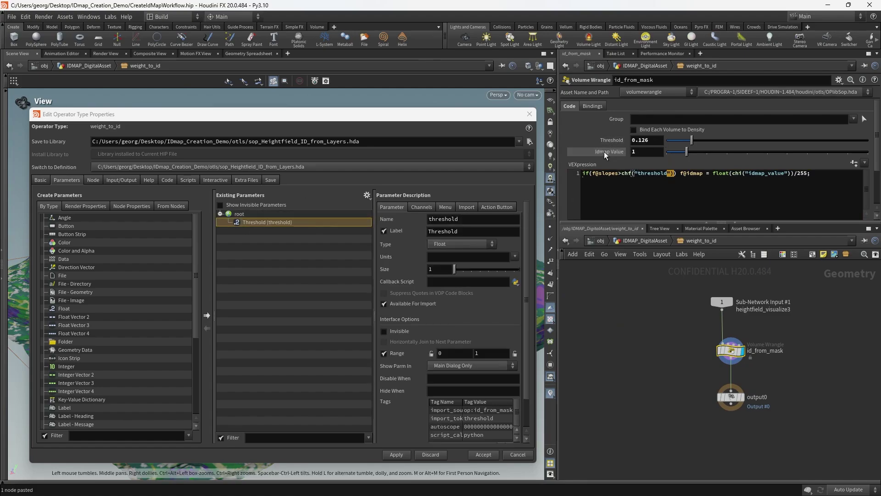
pyautogui.moveTo(357, 228); pyautogui.dragTo(252, 222)
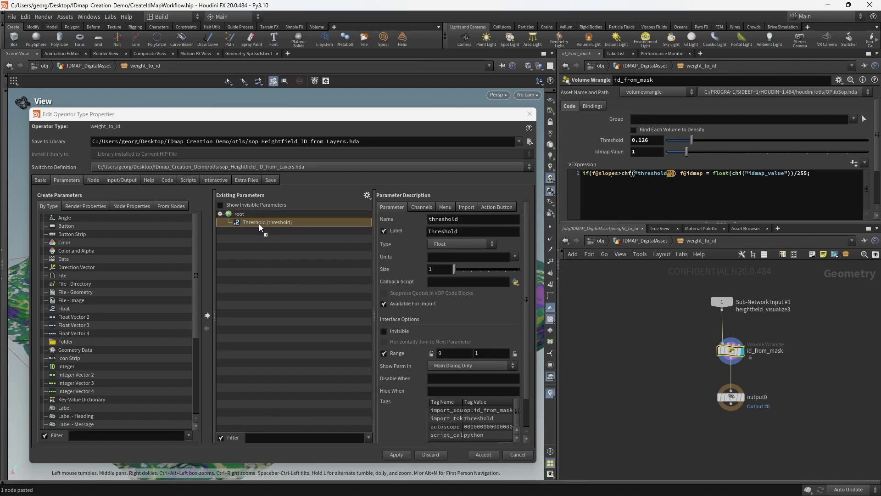
pyautogui.moveTo(259, 224); pyautogui.dragTo(259, 224)
# Replace the slopes layer with id_mask in the VEX expression of id_from_mask.
pyautogui.click(657, 173)
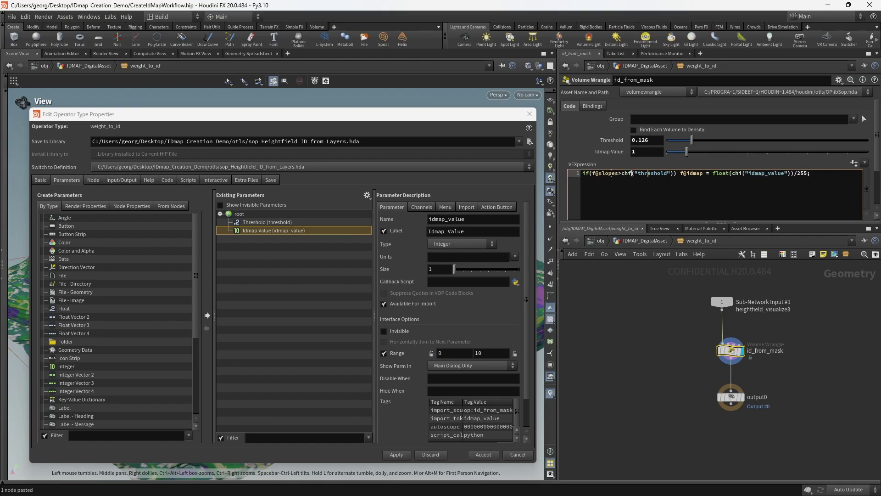
pyautogui.click(607, 179)
pyautogui.press('Return')
pyautogui.press('Return')
pyautogui.press('Return')
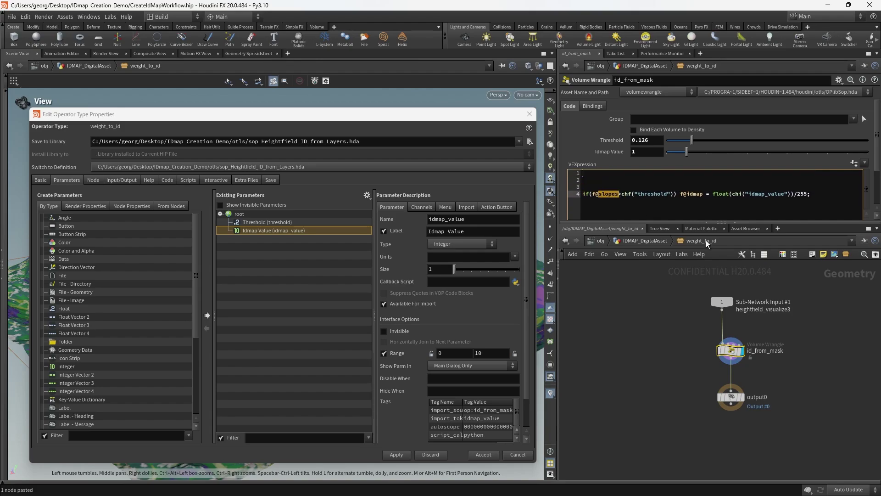
pyautogui.click(589, 185)
pyautogui.press('BackSpace')
pyautogui.press('BackSpace')
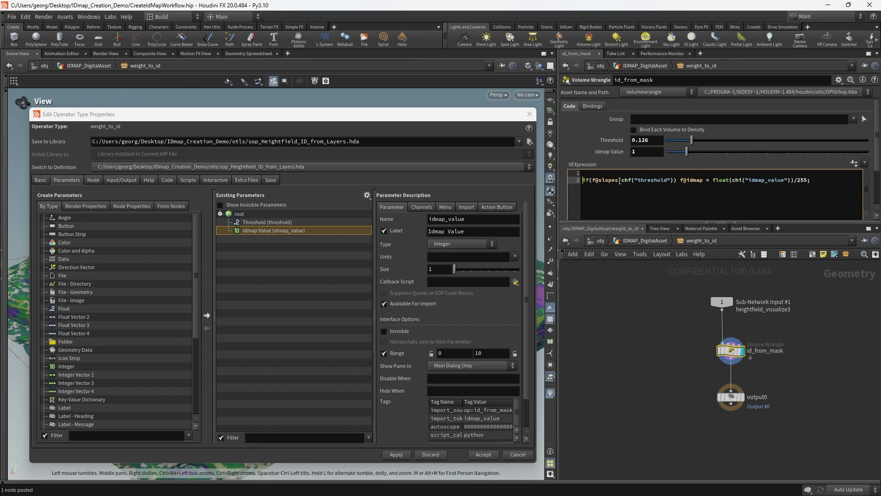
pyautogui.press('BackSpace')
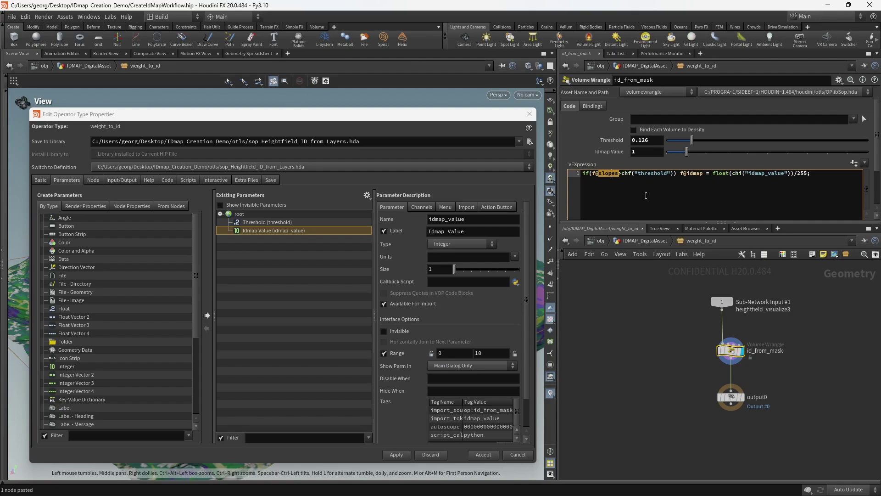
pyautogui.write('id_mask')
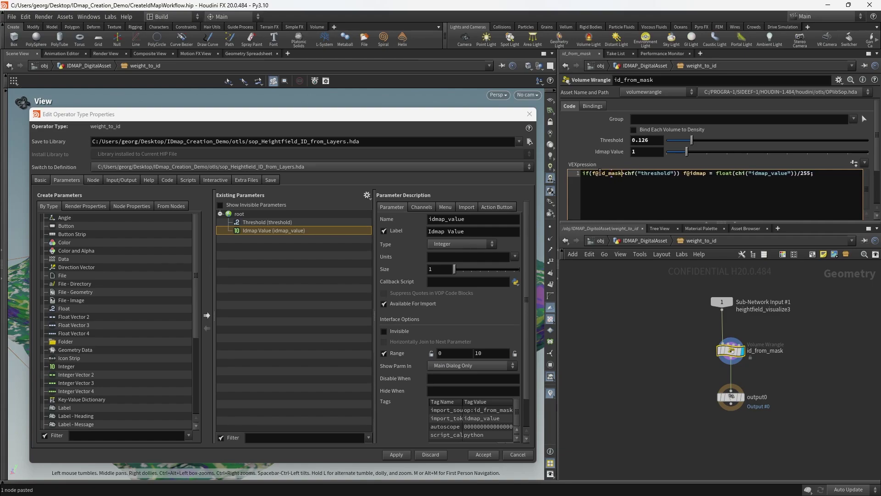
# Insert a HeightField Copy Layer node between the subnetwork input and id_from_mask.
pyautogui.moveTo(670, 339); pyautogui.dragTo(651, 361, button='middle')
pyautogui.moveTo(707, 325); pyautogui.dragTo(704, 295)
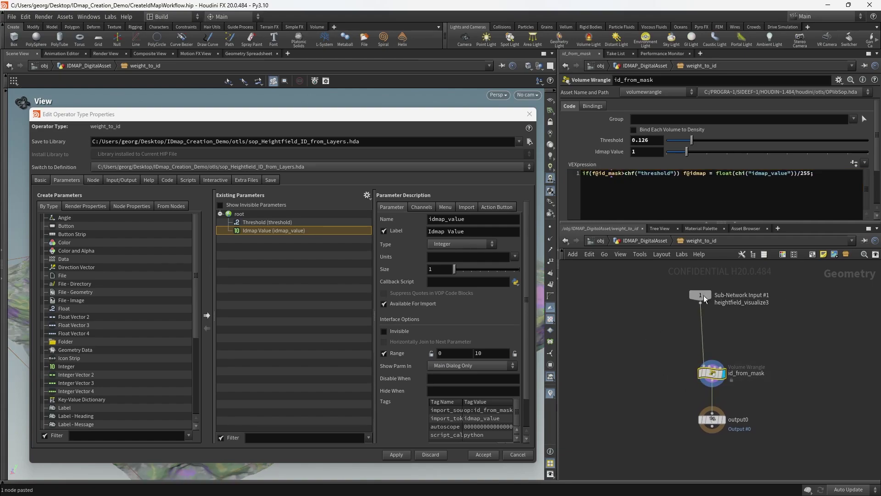
pyautogui.moveTo(763, 337); pyautogui.dragTo(738, 354, button='middle')
pyautogui.click(725, 346)
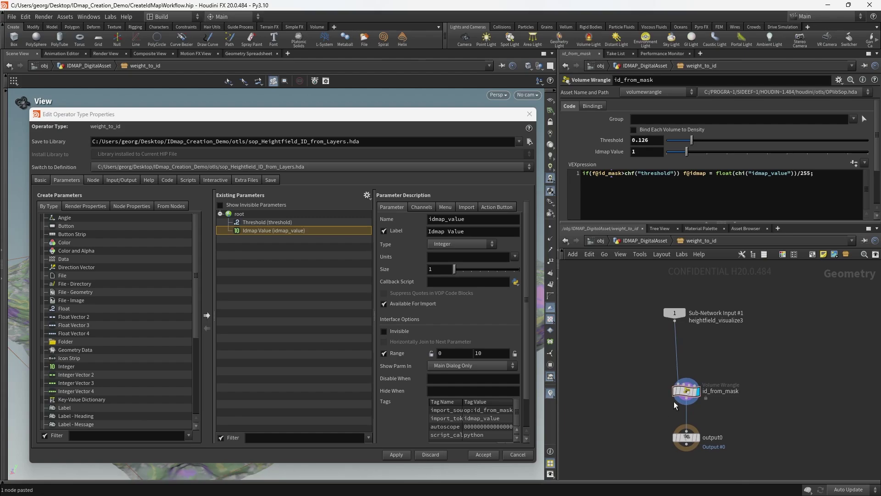
pyautogui.press('Tab')
pyautogui.write('hf c')
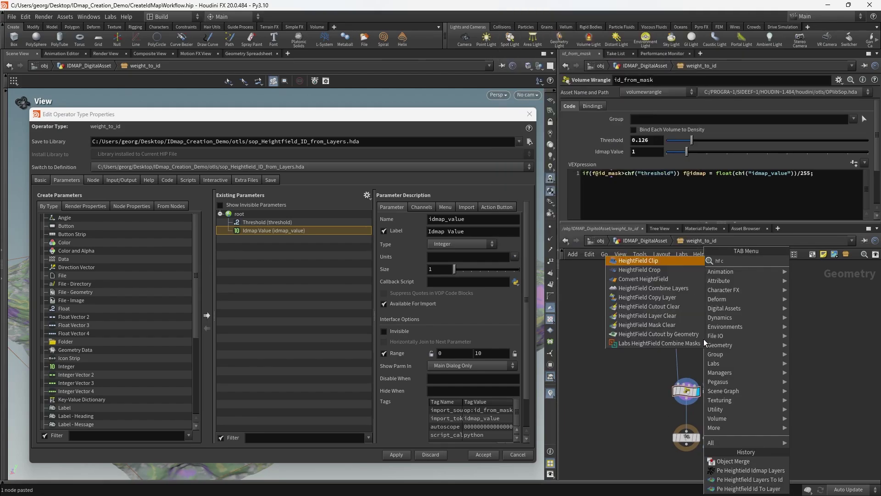
pyautogui.press('Down')
pyautogui.press('Down')
pyautogui.press('Return')
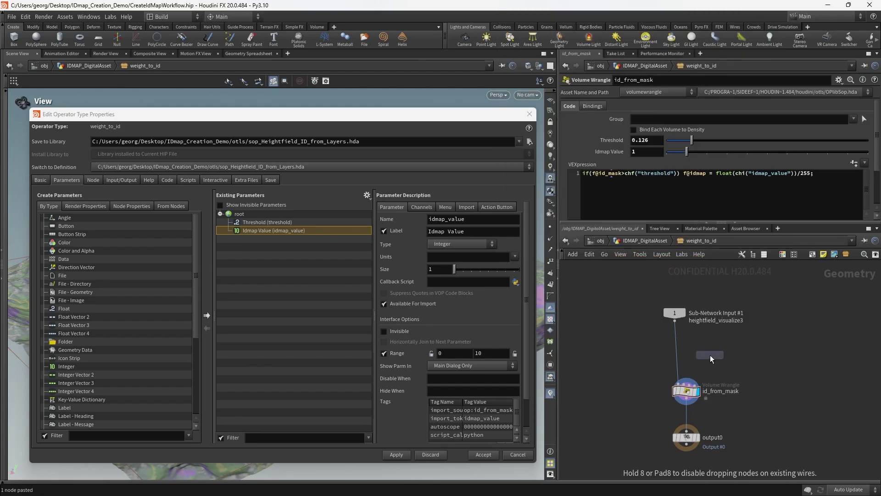
pyautogui.click(675, 359)
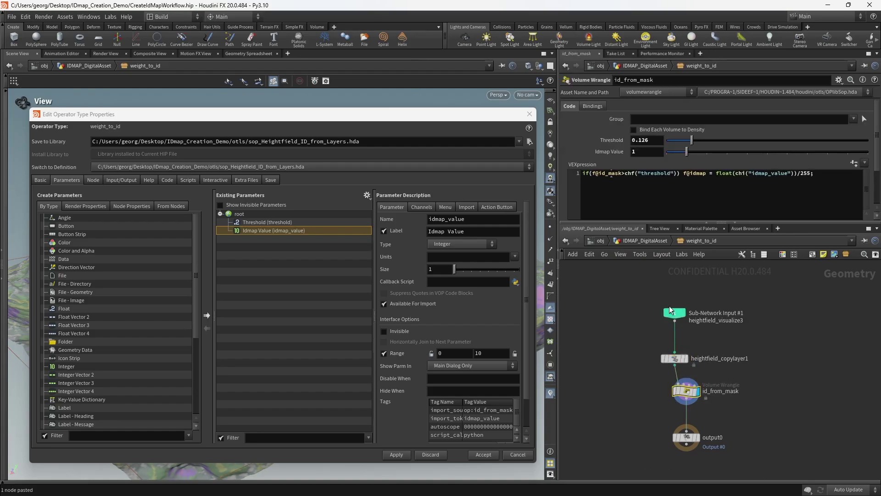
# Set the copy layer node's destination to id_mask, reusing the layer name from the wrangle's expression.
pyautogui.tripleClick(619, 175)
pyautogui.click(620, 175)
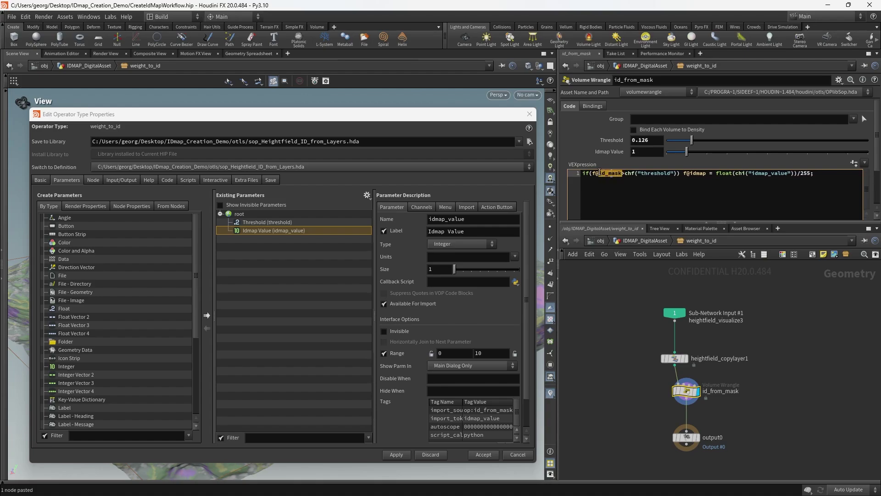
pyautogui.click(674, 359)
pyautogui.click(692, 131)
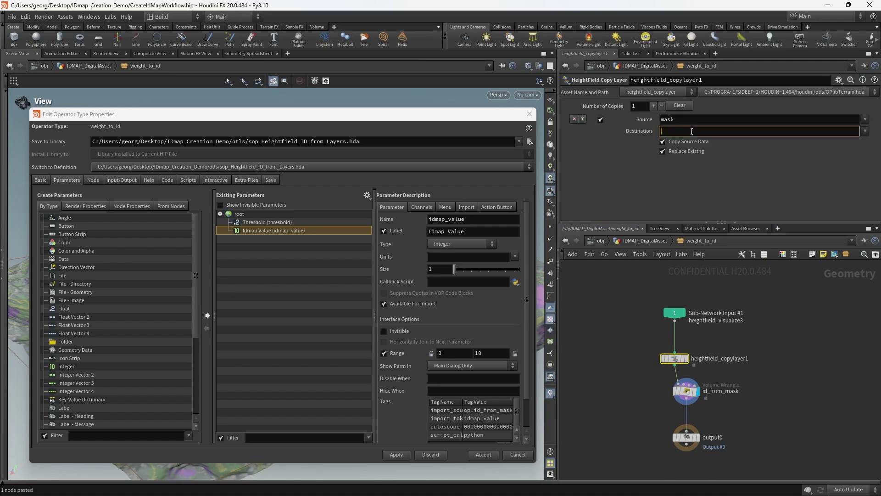
pyautogui.click(823, 361)
# Promote the copy layer's Source parameter above Threshold in the asset interface, apply the changes and close the type properties.
pyautogui.scroll(3, 751, 341)
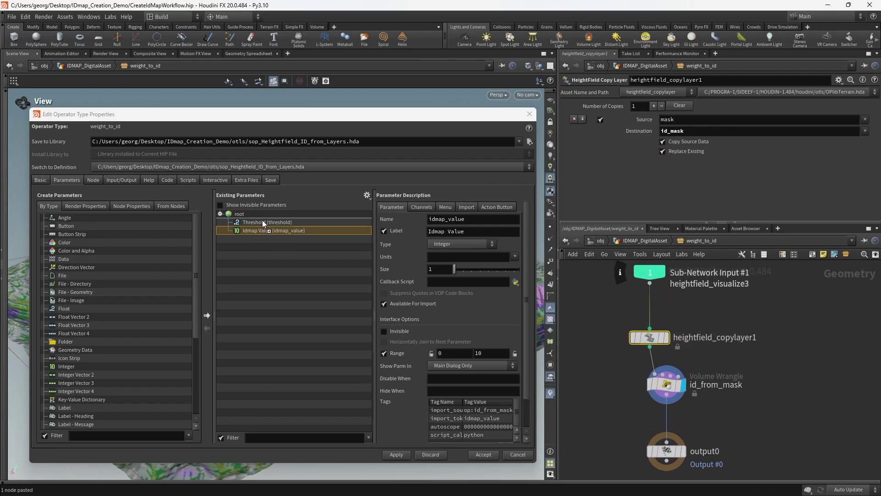
pyautogui.moveTo(263, 220); pyautogui.dragTo(263, 220)
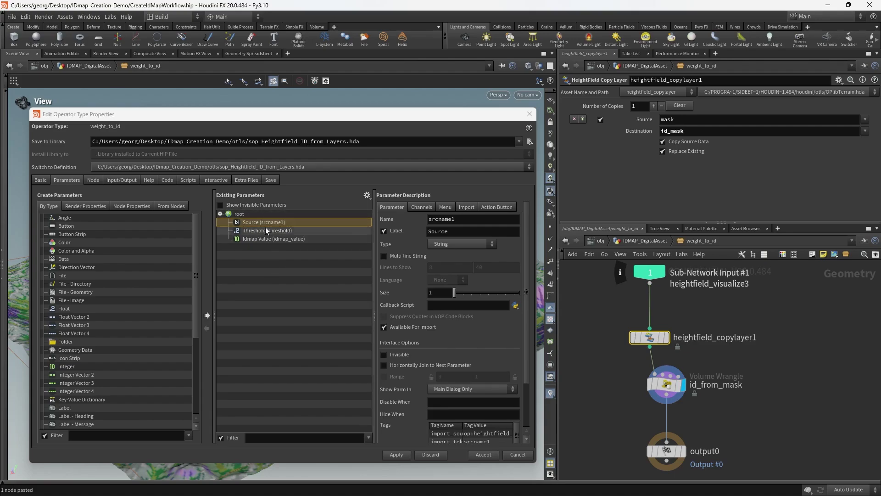
pyautogui.moveTo(159, 117); pyautogui.dragTo(164, 101)
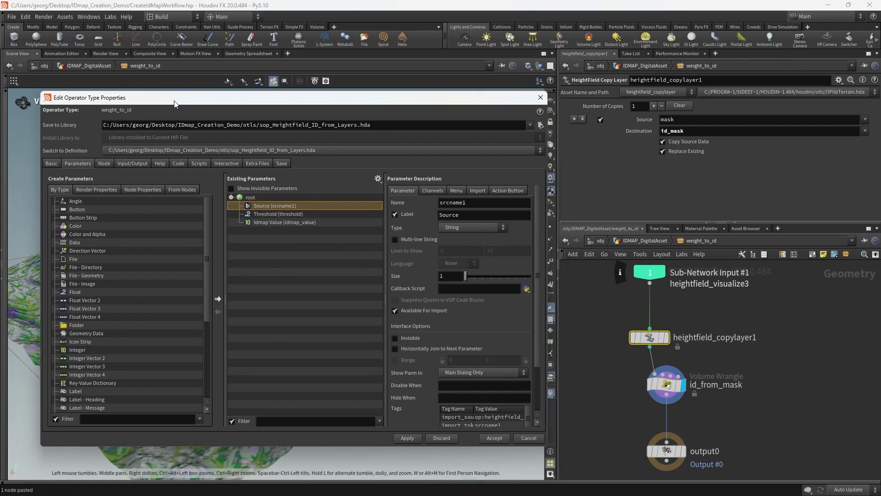
pyautogui.click(406, 438)
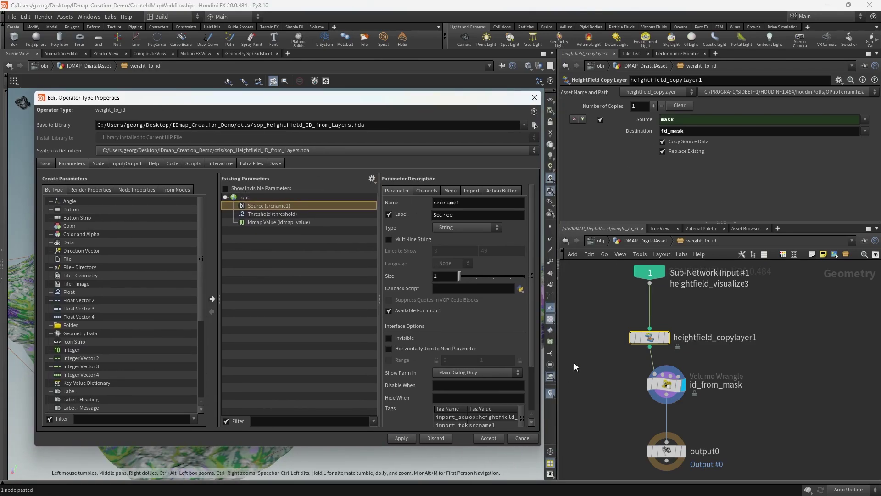
pyautogui.click(534, 98)
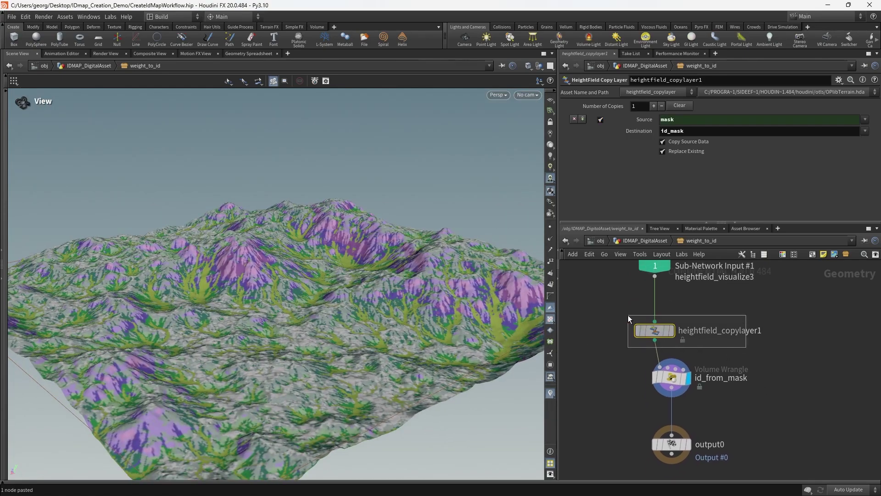
# Display the output of heightfield_copylayer1, check the id_mask expression in id_from_mask, and restore the display to id_from_mask.
pyautogui.click(678, 312)
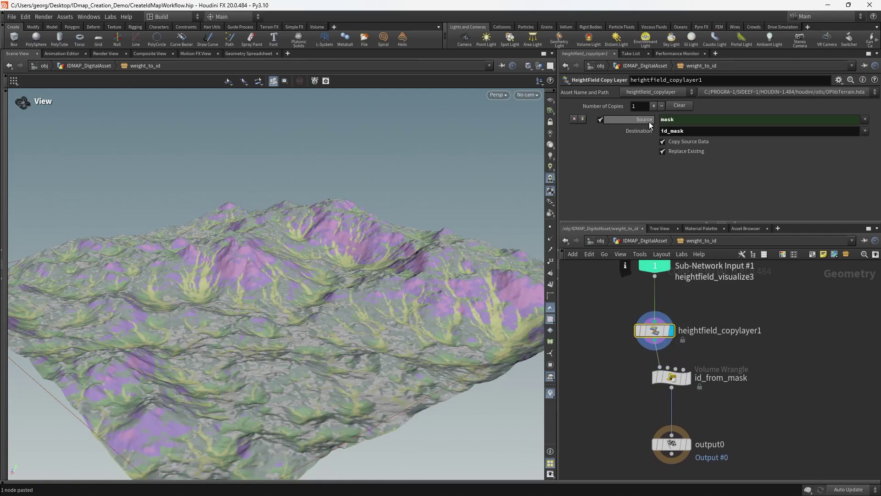
pyautogui.moveTo(769, 362); pyautogui.dragTo(760, 335, button='middle')
pyautogui.moveTo(755, 335); pyautogui.dragTo(627, 363)
pyautogui.click(620, 196)
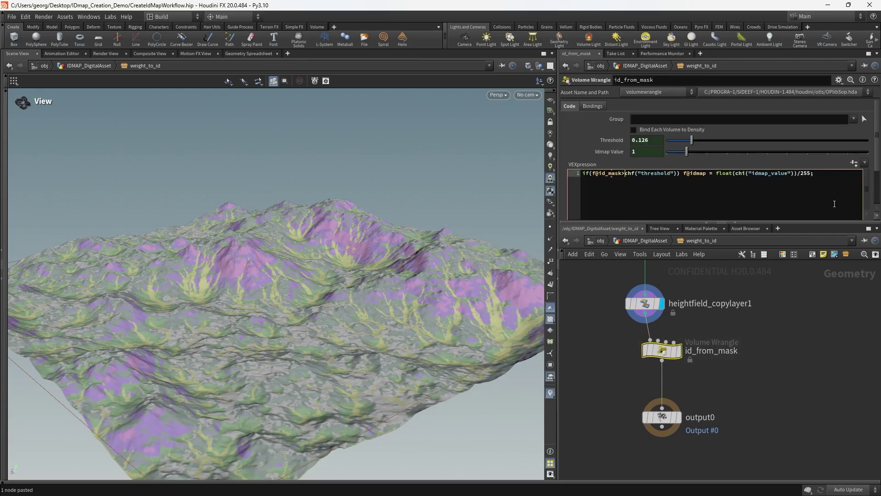
pyautogui.click(784, 344)
pyautogui.moveTo(637, 347); pyautogui.dragTo(637, 347)
pyautogui.click(691, 340)
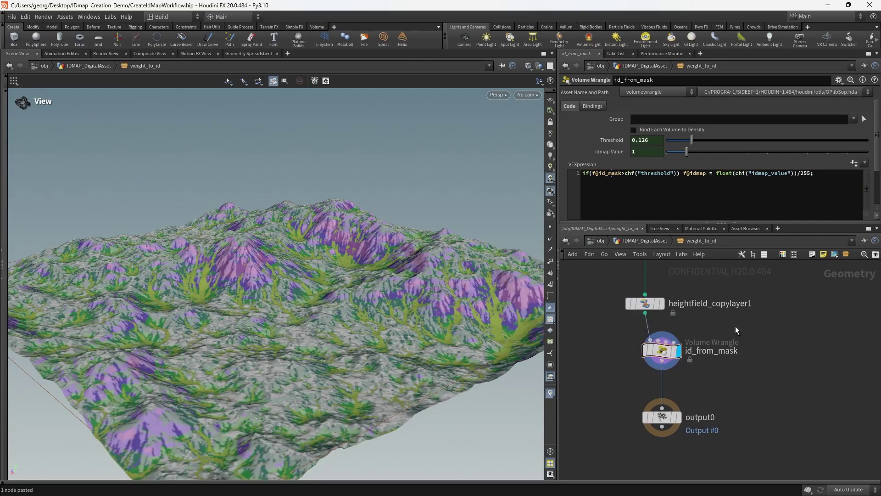
pyautogui.moveTo(735, 327); pyautogui.dragTo(741, 310, button='middle')
# Return to the IDMAP_DigitalAsset network and display the output of the weight_to_id node.
pyautogui.click(643, 242)
pyautogui.moveTo(770, 352); pyautogui.dragTo(721, 366, button='middle')
pyautogui.scroll(-2, 721, 365)
pyautogui.moveTo(760, 344); pyautogui.dragTo(679, 383)
pyautogui.scroll(2, 704, 363)
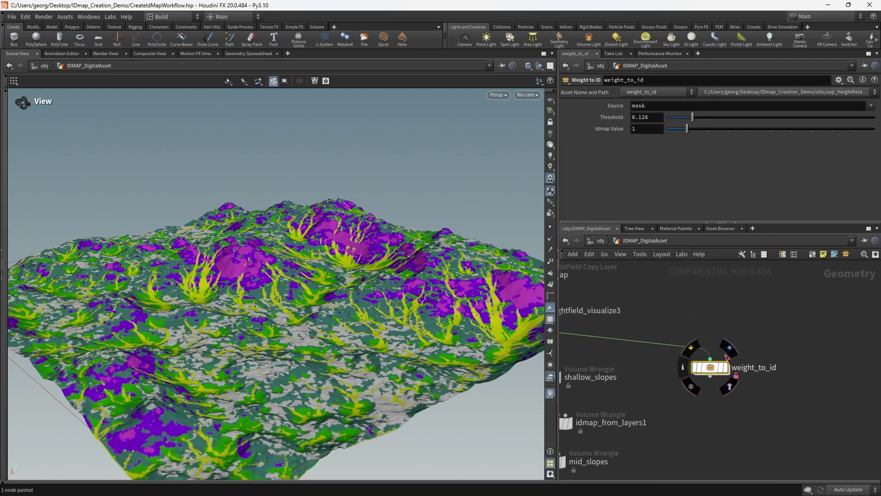
pyautogui.click(729, 357)
pyautogui.moveTo(776, 331); pyautogui.dragTo(682, 388)
pyautogui.moveTo(683, 388); pyautogui.dragTo(736, 358, button='middle')
pyautogui.scroll(-3, 424, 229)
pyautogui.moveTo(413, 247); pyautogui.dragTo(390, 248)
pyautogui.scroll(-2, 661, 355)
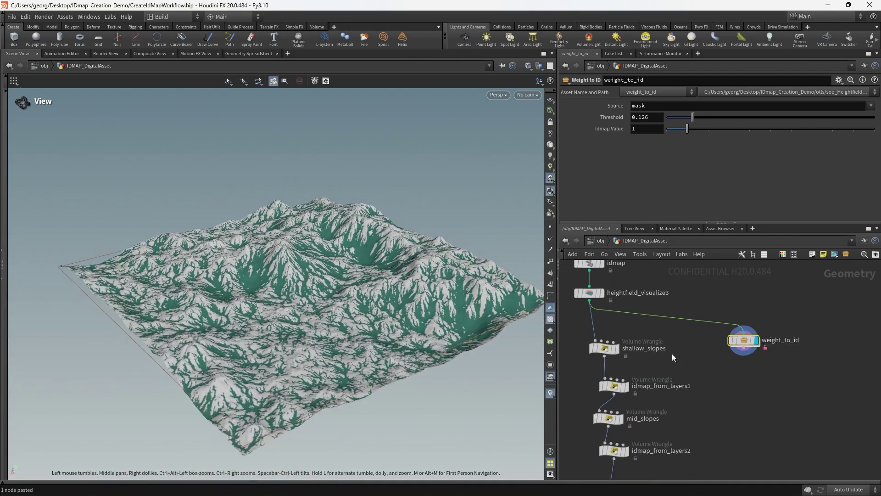
pyautogui.moveTo(685, 353); pyautogui.dragTo(695, 377, button='middle')
pyautogui.moveTo(823, 354); pyautogui.dragTo(792, 373)
# Test weight_to_id on the terrain with ao, slopes and sediment as its Source layer.
pyautogui.moveTo(655, 105); pyautogui.dragTo(635, 106)
pyautogui.click(871, 106)
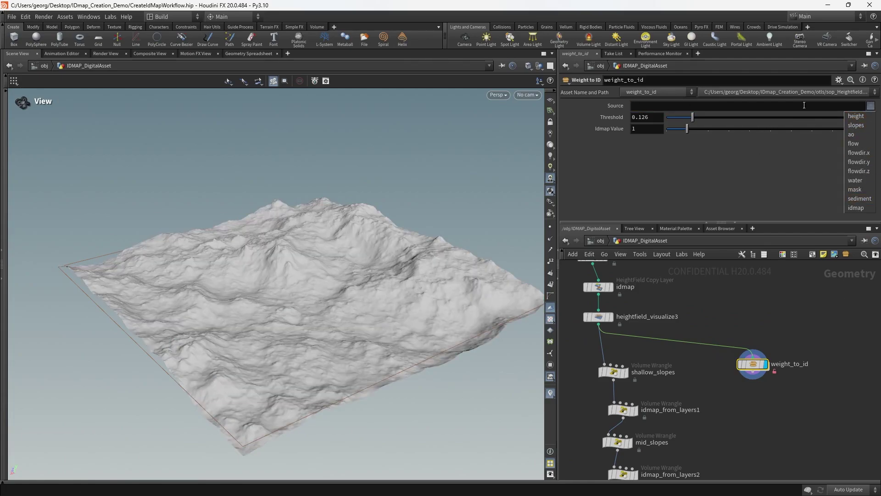
pyautogui.click(862, 135)
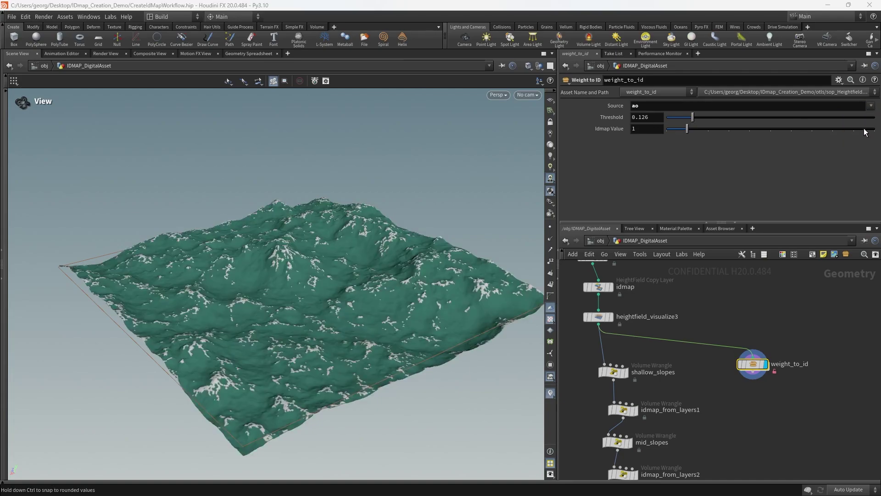
pyautogui.click(874, 107)
pyautogui.click(865, 129)
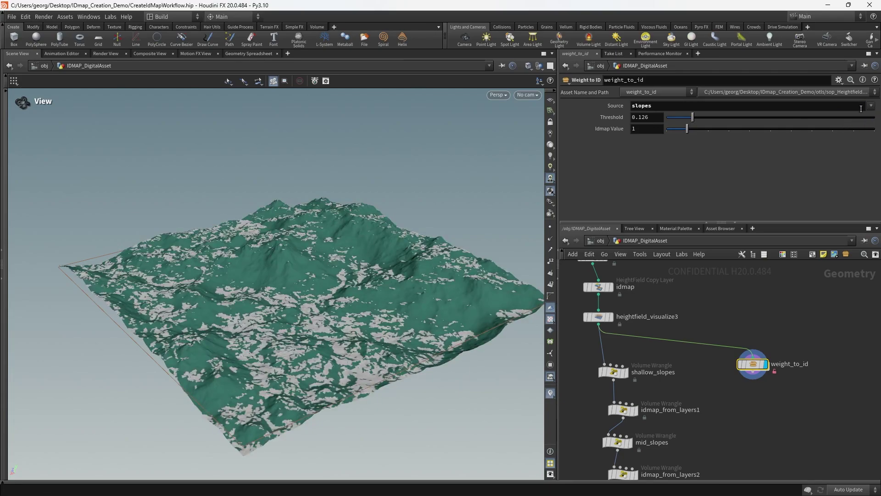
pyautogui.click(872, 107)
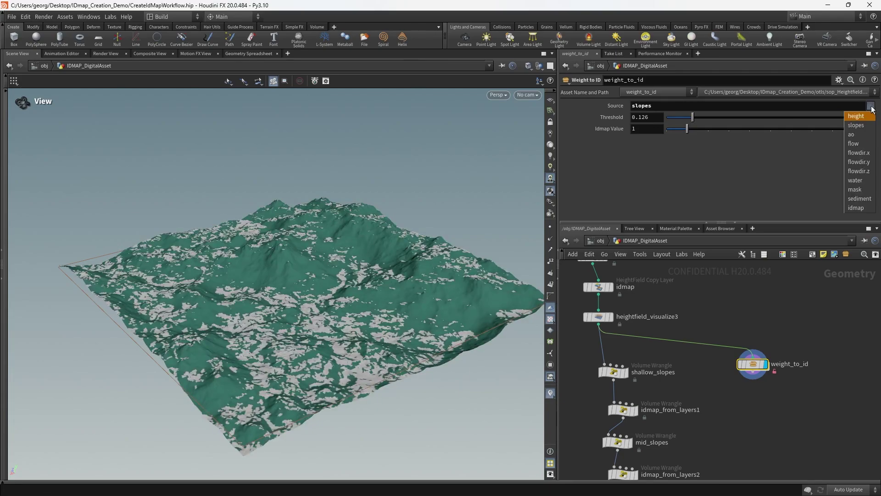
pyautogui.click(859, 199)
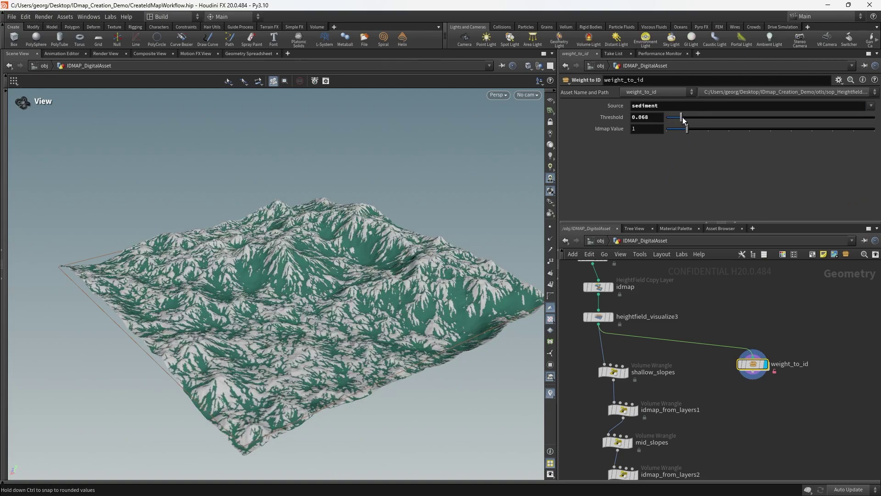
# Set the Threshold of weight_to_id to 0.419 and its Source to ao.
pyautogui.moveTo(684, 118); pyautogui.dragTo(754, 118)
pyautogui.click(871, 106)
pyautogui.click(851, 134)
# Save the weight_to_id node type and lock the node to its current definition.
pyautogui.scroll(3, 779, 363)
pyautogui.moveTo(779, 364); pyautogui.dragTo(712, 345, button='middle')
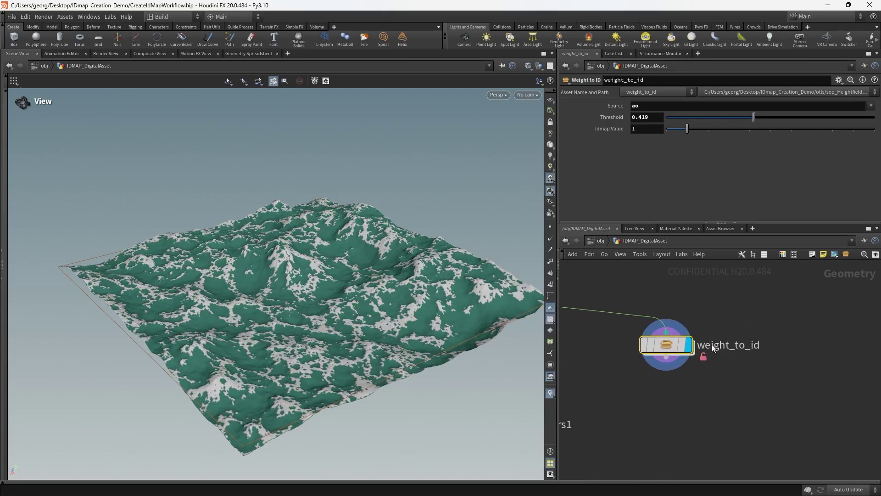
pyautogui.rightClick(674, 336)
pyautogui.click(712, 463)
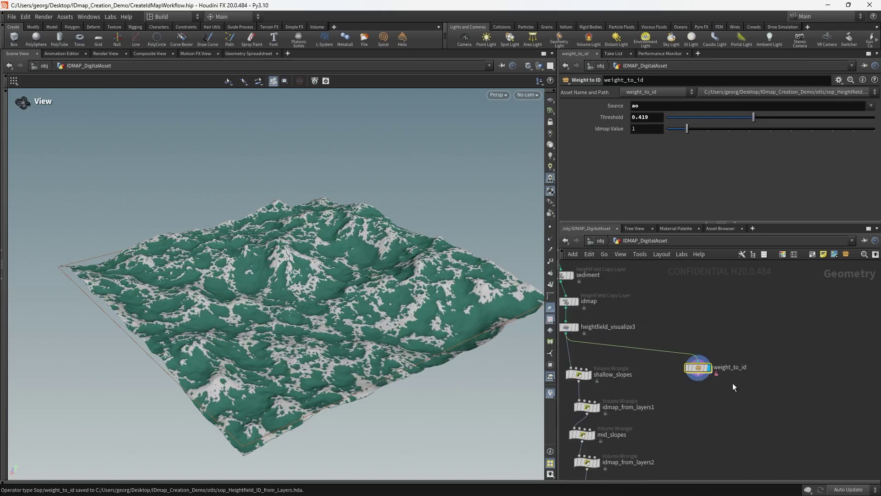
pyautogui.rightClick(733, 339)
pyautogui.click(774, 436)
# Duplicate weight_to_id with its input connected to the original and align the two nodes in a vertical chain.
pyautogui.moveTo(787, 413); pyautogui.dragTo(765, 385, button='middle')
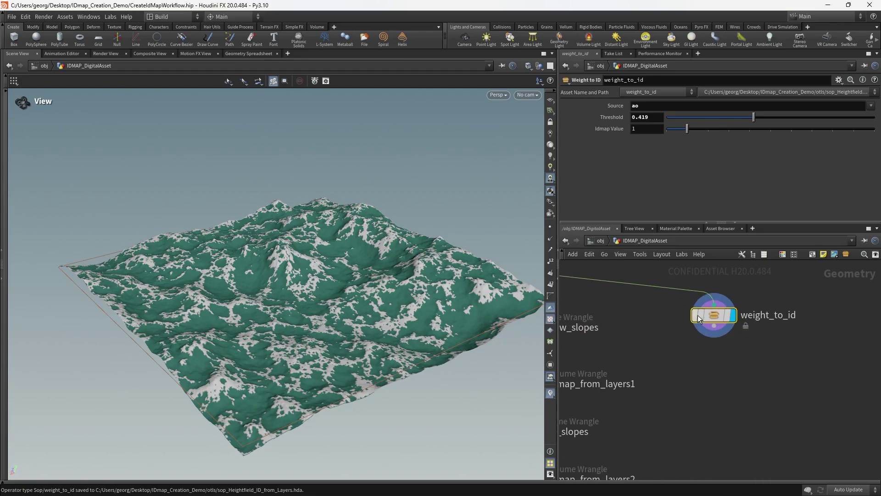
pyautogui.keyDown('alt'); pyautogui.moveTo(717, 316); pyautogui.dragTo(725, 382); pyautogui.keyUp('alt')
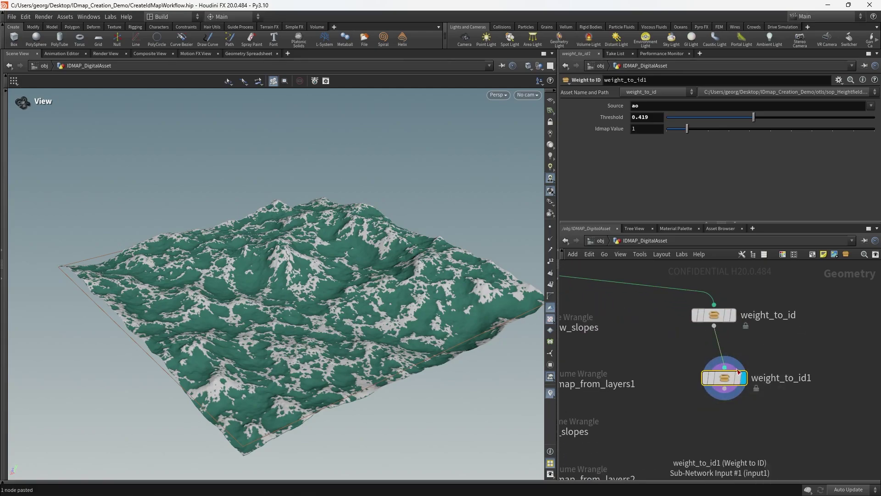
pyautogui.moveTo(733, 316); pyautogui.dragTo(743, 336)
pyautogui.moveTo(714, 408); pyautogui.dragTo(714, 379, button='middle')
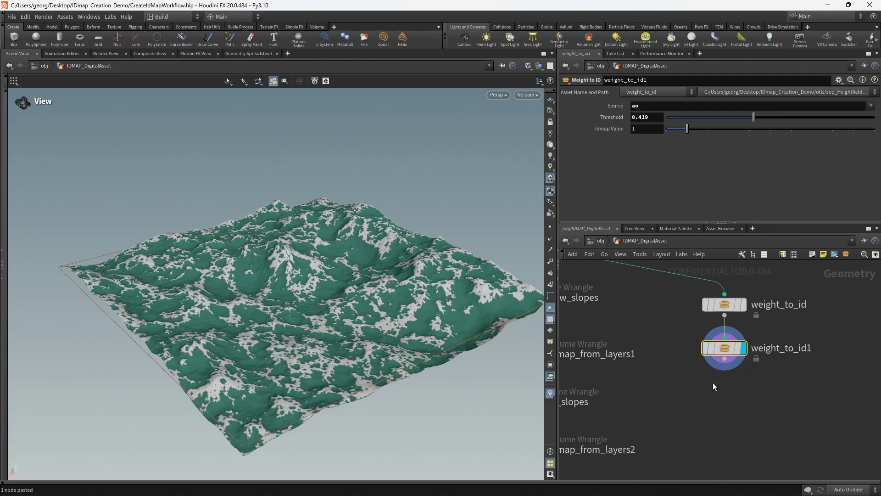
# Set weight_to_id1 to Idmap Value 2, Source slopes and Threshold 0.272.
pyautogui.scroll(-2, 714, 379)
pyautogui.click(707, 130)
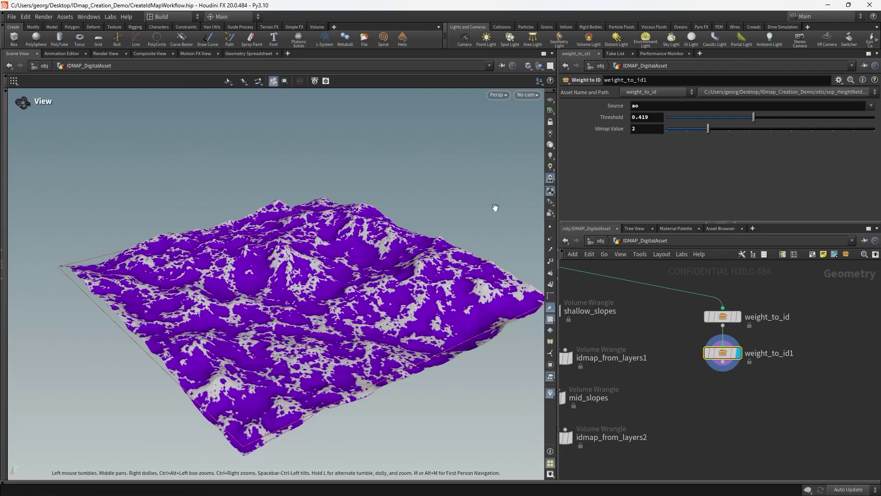
pyautogui.click(871, 106)
pyautogui.click(863, 125)
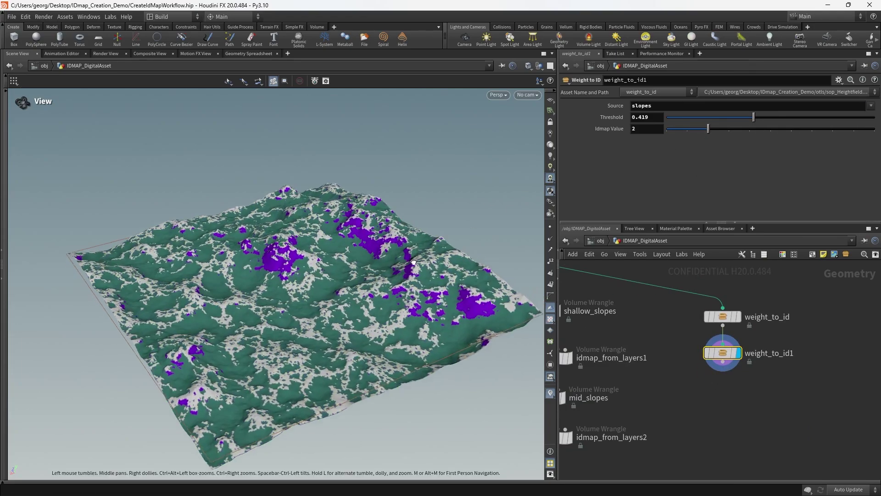
pyautogui.moveTo(752, 118); pyautogui.dragTo(723, 117)
# Compare the two-node Weight to ID chain with the existing wrangle chain and examine the combined ID map on the terrain.
pyautogui.scroll(-2, 646, 384)
pyautogui.moveTo(660, 359); pyautogui.dragTo(734, 317, button='middle')
pyautogui.click(762, 317)
pyautogui.moveTo(730, 308); pyautogui.dragTo(637, 319)
pyautogui.moveTo(635, 327); pyautogui.dragTo(725, 343)
pyautogui.moveTo(728, 350); pyautogui.dragTo(638, 365)
pyautogui.moveTo(641, 374); pyautogui.dragTo(740, 390)
pyautogui.moveTo(758, 374); pyautogui.dragTo(715, 396, button='middle')
pyautogui.scroll(3, 733, 376)
pyautogui.moveTo(798, 331); pyautogui.dragTo(706, 307)
pyautogui.moveTo(693, 335); pyautogui.dragTo(643, 327, button='middle')
pyautogui.moveTo(641, 327); pyautogui.dragTo(646, 330)
pyautogui.click(675, 341)
pyautogui.scroll(3, 647, 331)
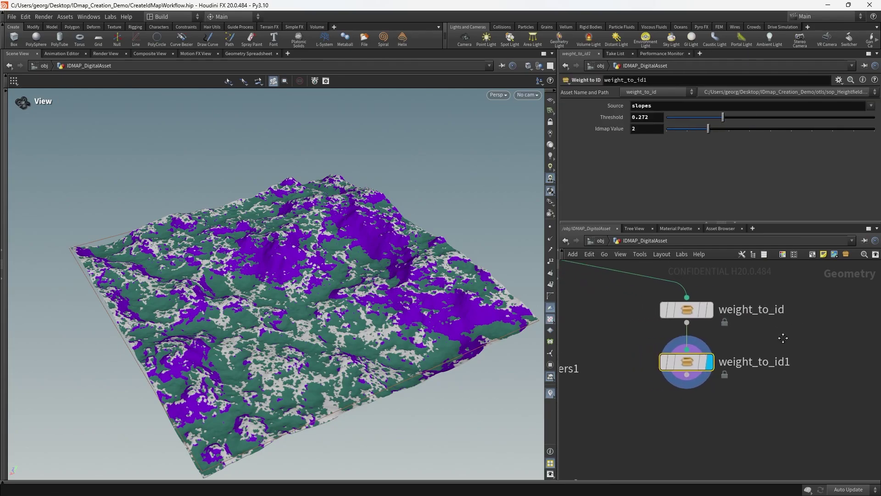
pyautogui.moveTo(440, 257); pyautogui.dragTo(389, 241)
pyautogui.scroll(-3, 633, 343)
pyautogui.moveTo(633, 343); pyautogui.dragTo(702, 357, button='middle')
pyautogui.scroll(-3, 785, 357)
pyautogui.moveTo(785, 357); pyautogui.dragTo(759, 344, button='middle')
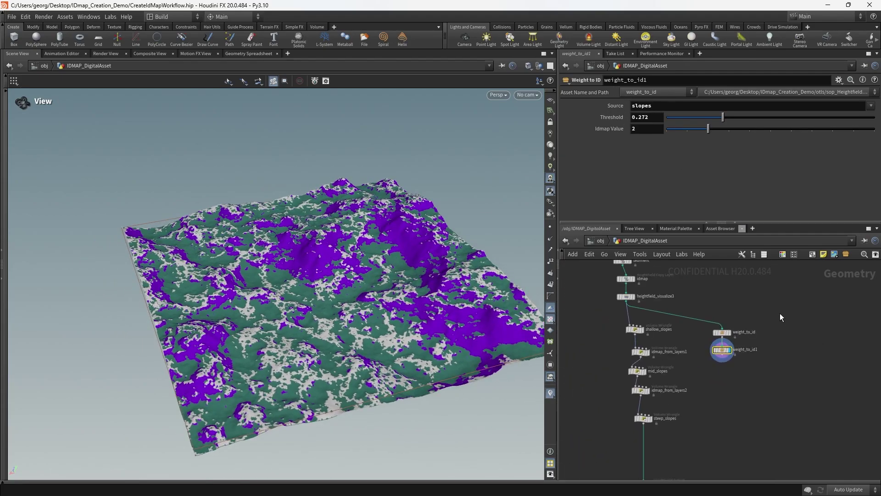
# Move weight_to_id1 farther below weight_to_id in the network.
pyautogui.moveTo(779, 313); pyautogui.dragTo(703, 368)
pyautogui.moveTo(726, 334); pyautogui.dragTo(736, 345)
pyautogui.scroll(-3, 698, 354)
pyautogui.scroll(5, 698, 357)
pyautogui.click(759, 349)
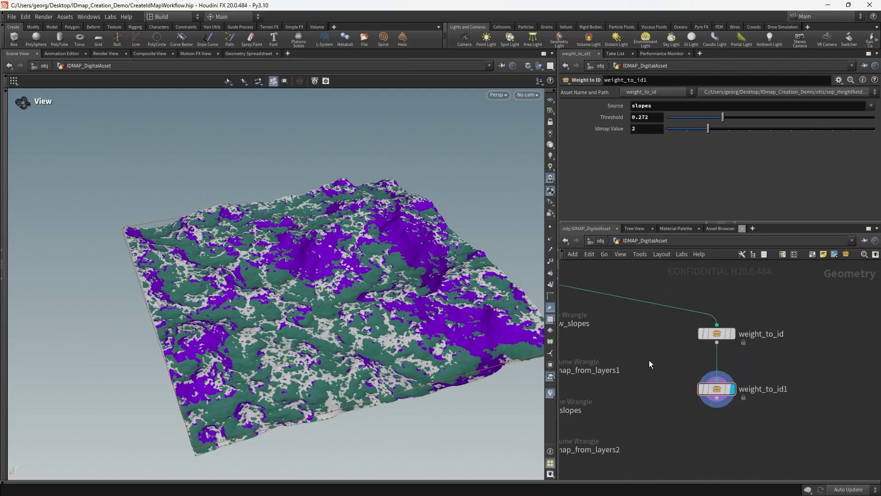
# Select weight_to_id and review its Source, Threshold and Idmap Value against the wrangle chain.
pyautogui.scroll(-4, 703, 338)
pyautogui.scroll(4, 720, 306)
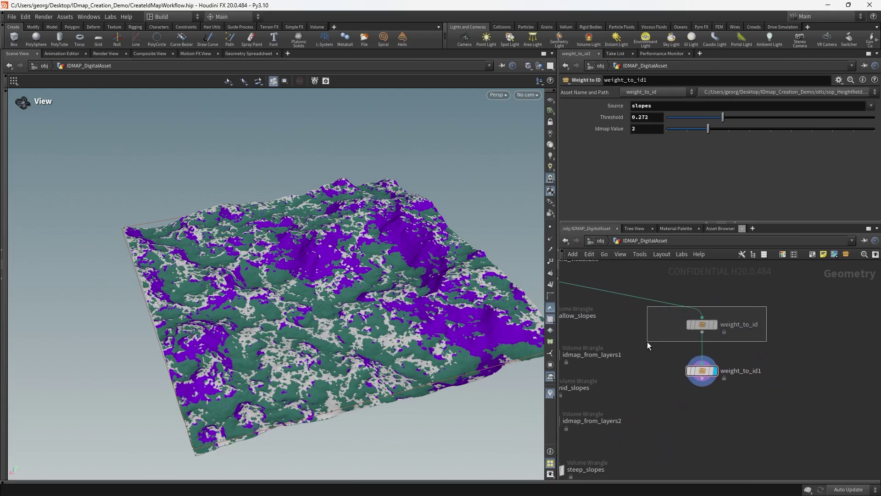
pyautogui.click(704, 326)
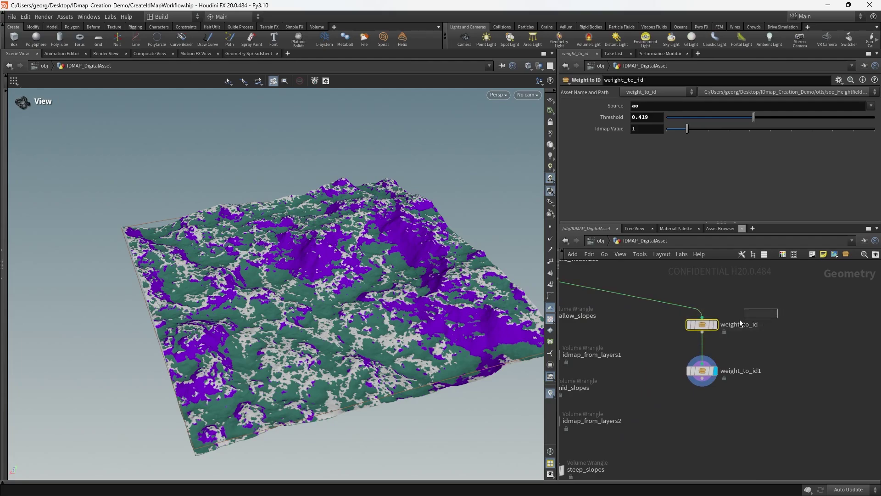
pyautogui.scroll(-4, 641, 349)
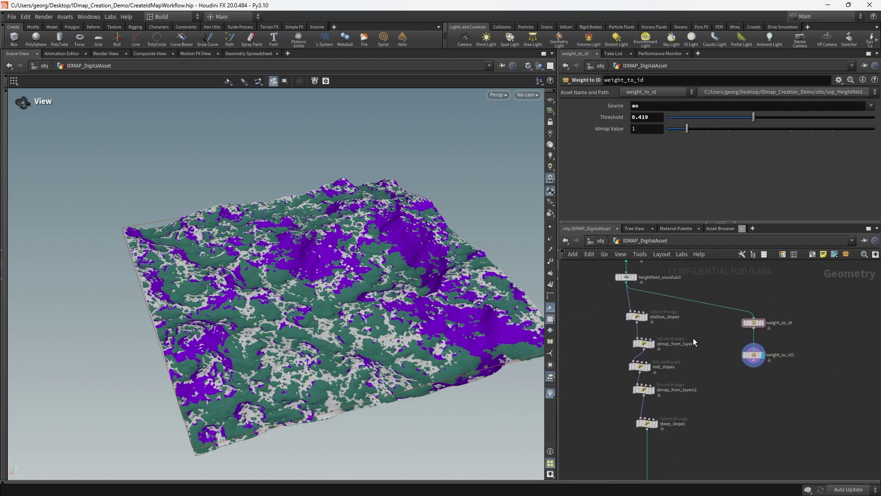
pyautogui.scroll(3, 675, 362)
# Move both Weight to ID nodes farther away from the wrangle chain, detaching them from heightfield_visualize3.
pyautogui.moveTo(684, 342); pyautogui.dragTo(746, 419)
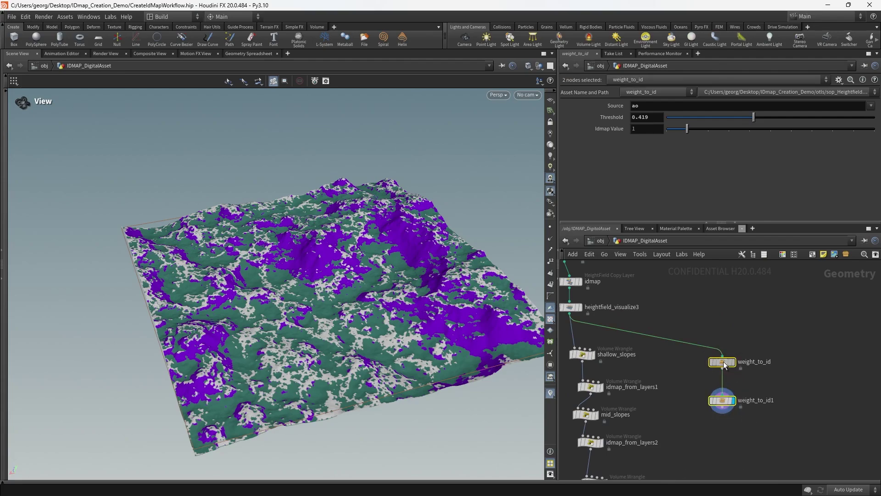
pyautogui.scroll(-4, 736, 354)
pyautogui.moveTo(717, 342); pyautogui.dragTo(730, 320)
pyautogui.scroll(-3, 657, 318)
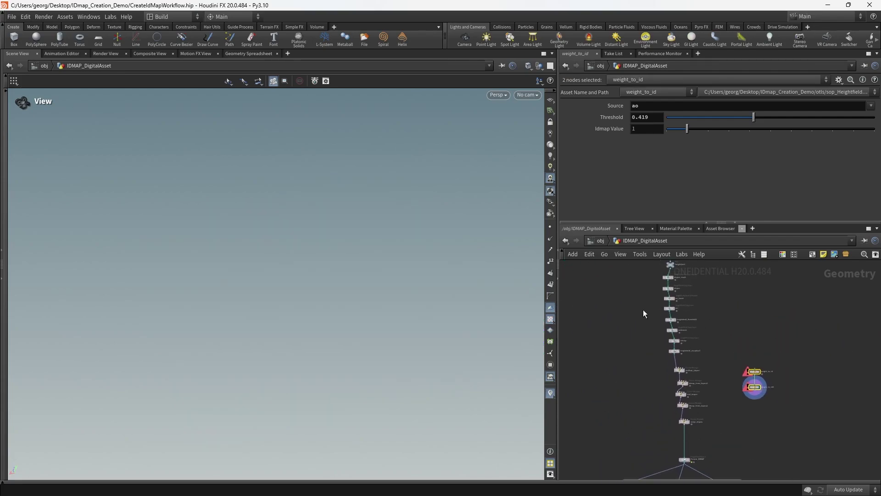
# Wire the output of heightfield_visualize3 into the input of weight_to_id.
pyautogui.scroll(4, 687, 355)
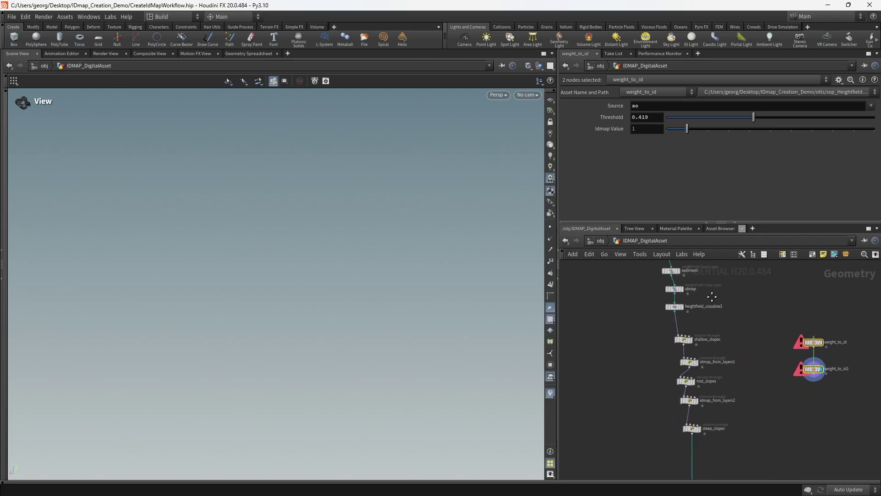
pyautogui.moveTo(719, 303); pyautogui.dragTo(711, 356, button='middle')
pyautogui.scroll(-1, 772, 440)
pyautogui.moveTo(772, 440); pyautogui.dragTo(725, 313, button='middle')
pyautogui.moveTo(747, 312); pyautogui.dragTo(765, 377)
pyautogui.scroll(1, 649, 316)
pyautogui.press('y')
pyautogui.scroll(1, 652, 315)
pyautogui.moveTo(645, 310); pyautogui.dragTo(810, 338)
# Display the slopes_mask node's output on the terrain.
pyautogui.scroll(-3, 719, 348)
pyautogui.moveTo(704, 280); pyautogui.dragTo(732, 391, button='middle')
pyautogui.scroll(1, 688, 395)
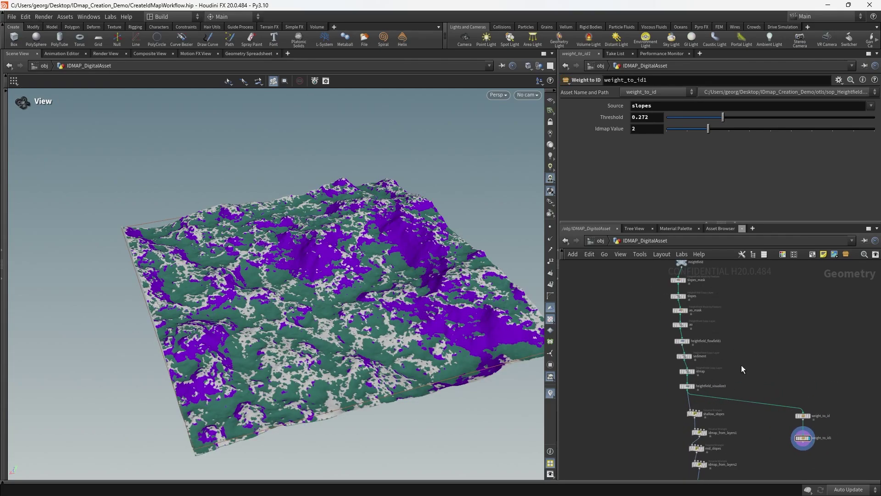
pyautogui.scroll(4, 699, 303)
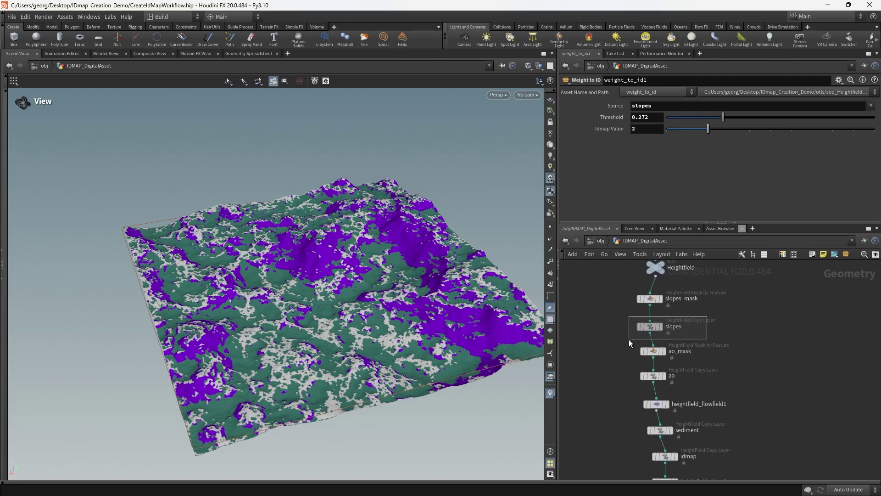
pyautogui.moveTo(629, 340); pyautogui.dragTo(629, 340)
pyautogui.scroll(3, 689, 316)
pyautogui.moveTo(673, 297)
pyautogui.click(664, 314)
# Review the node chain from slopes_mask down to the wrangles and the two Weight to ID nodes.
pyautogui.scroll(-4, 645, 327)
pyautogui.moveTo(640, 342); pyautogui.dragTo(653, 302, button='middle')
pyautogui.moveTo(693, 420); pyautogui.dragTo(690, 354, button='middle')
pyautogui.moveTo(721, 412); pyautogui.dragTo(698, 313, button='middle')
pyautogui.scroll(-8, 698, 313)
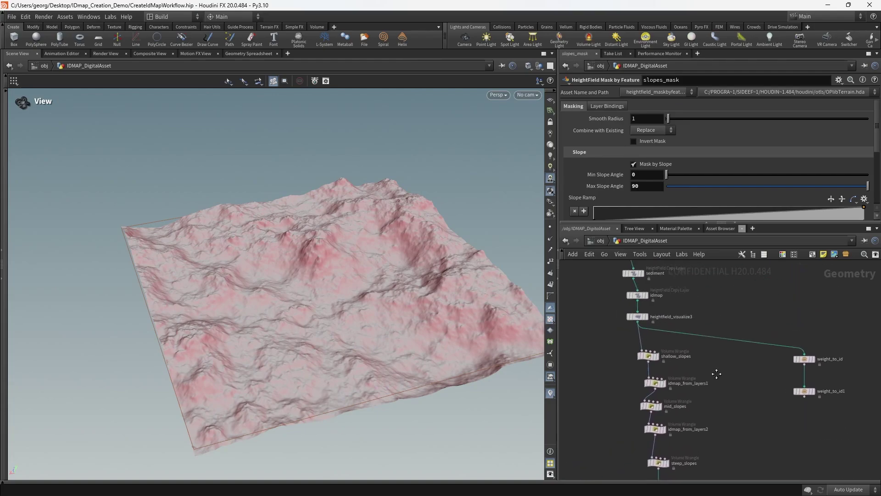
pyautogui.moveTo(627, 285); pyautogui.dragTo(766, 434)
pyautogui.scroll(3, 717, 329)
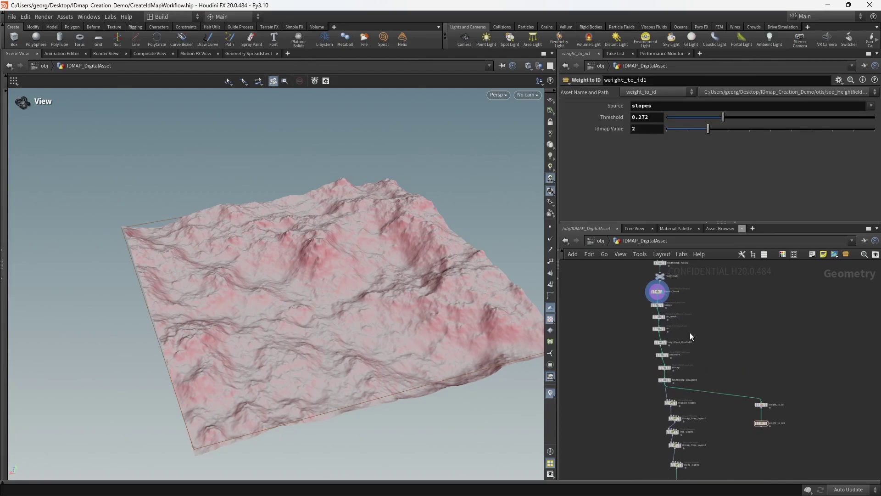
pyautogui.scroll(5, 689, 316)
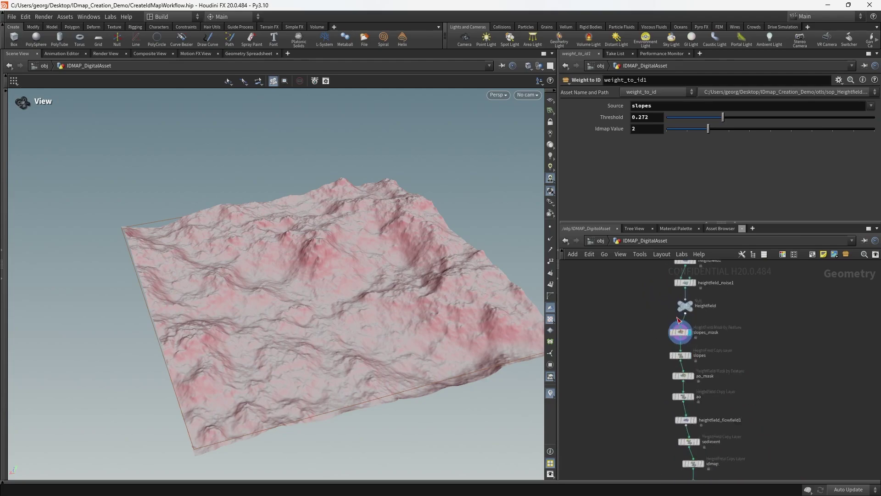
# Select slopes_mask and examine its slope mask on the terrain and its place below the Heightfield null.
pyautogui.click(684, 347)
pyautogui.moveTo(432, 301); pyautogui.dragTo(387, 258)
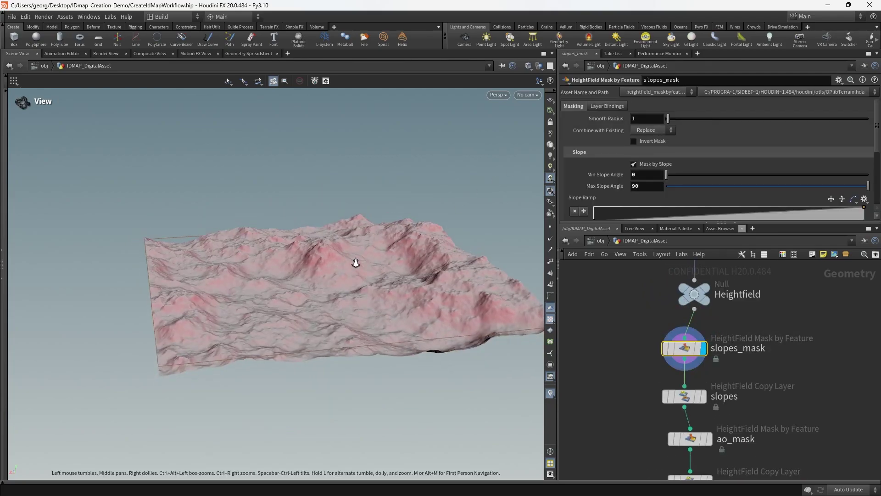
pyautogui.scroll(3, 387, 257)
pyautogui.moveTo(729, 329); pyautogui.dragTo(694, 361, button='middle')
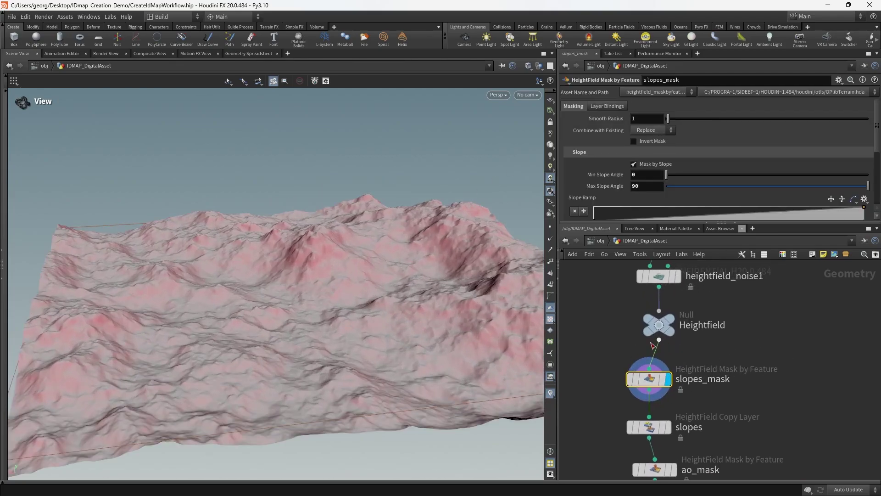
pyautogui.scroll(-8, 663, 305)
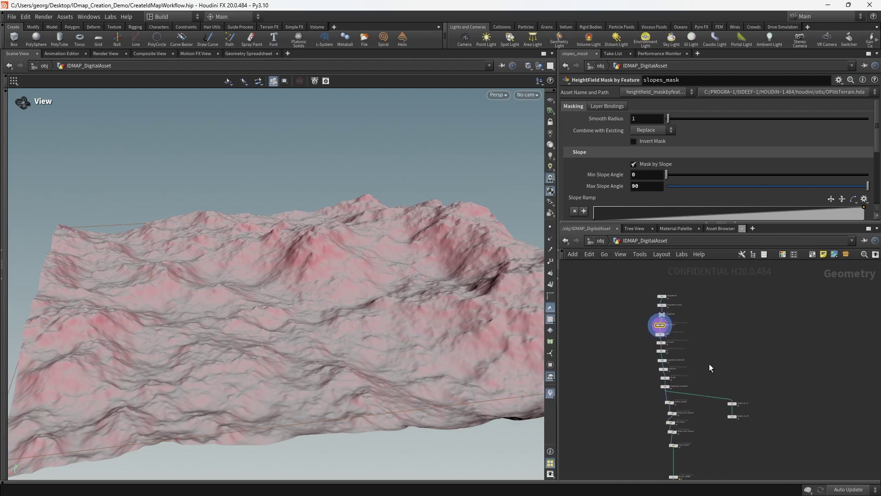
pyautogui.moveTo(709, 364); pyautogui.dragTo(706, 338, button='middle')
pyautogui.scroll(8, 675, 301)
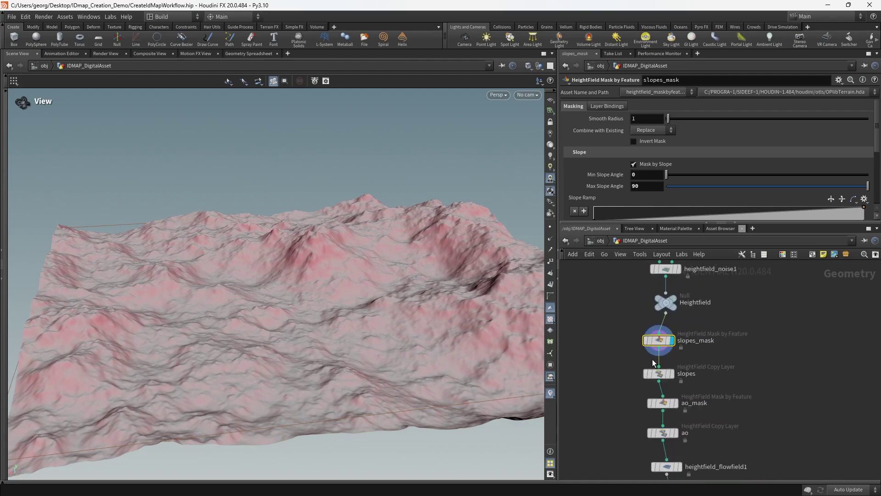
# Separate slopes_mask and slopes from the main node chain into their own branch below the Heightfield null.
pyautogui.scroll(-4, 729, 369)
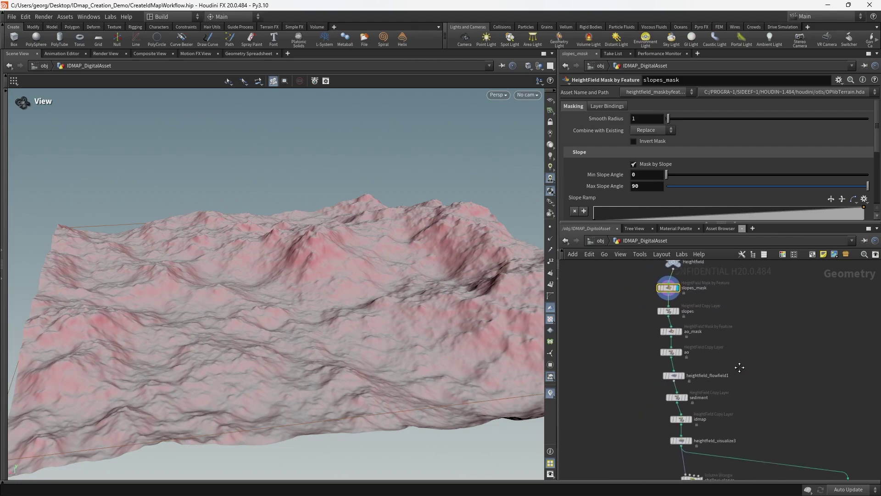
pyautogui.scroll(-3, 739, 367)
pyautogui.moveTo(746, 373); pyautogui.dragTo(708, 376, button='middle')
pyautogui.scroll(5, 684, 338)
pyautogui.scroll(-4, 734, 358)
pyautogui.scroll(-2, 698, 329)
pyautogui.scroll(4, 662, 289)
pyautogui.moveTo(663, 292); pyautogui.dragTo(761, 382)
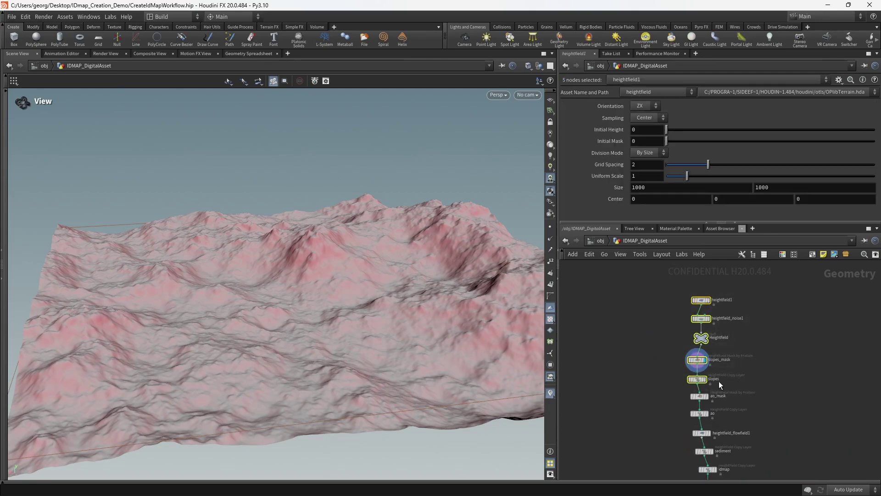
pyautogui.moveTo(704, 382); pyautogui.dragTo(601, 318)
pyautogui.moveTo(683, 355)
pyautogui.mouseDown()
pyautogui.moveTo(715, 423)
pyautogui.moveTo(690, 325)
pyautogui.mouseUp()
pyautogui.click(703, 317)
# Place ao_mask and ao in their own branch, with ao_mask fed directly by the Heightfield null.
pyautogui.moveTo(748, 390); pyautogui.dragTo(715, 347, button='middle')
pyautogui.moveTo(725, 352); pyautogui.dragTo(662, 411)
pyautogui.moveTo(710, 376); pyautogui.dragTo(712, 415, button='middle')
pyautogui.scroll(1, 673, 430)
pyautogui.moveTo(673, 429); pyautogui.dragTo(733, 317)
pyautogui.moveTo(714, 289); pyautogui.dragTo(716, 314, button='middle')
pyautogui.click(716, 316)
# Branch heightfield_flowfield1 and sediment directly from the Heightfield null and spread the three mask branches apart.
pyautogui.moveTo(657, 301); pyautogui.dragTo(736, 335)
pyautogui.moveTo(783, 315); pyautogui.dragTo(749, 324)
pyautogui.scroll(-3, 700, 395)
pyautogui.moveTo(700, 395); pyautogui.dragTo(718, 308, button='middle')
pyautogui.moveTo(755, 345); pyautogui.dragTo(767, 431, button='middle')
pyautogui.scroll(3, 716, 378)
pyautogui.moveTo(716, 378); pyautogui.dragTo(736, 371, button='middle')
pyautogui.moveTo(643, 329); pyautogui.dragTo(684, 340, button='middle')
pyautogui.moveTo(685, 341); pyautogui.dragTo(630, 326)
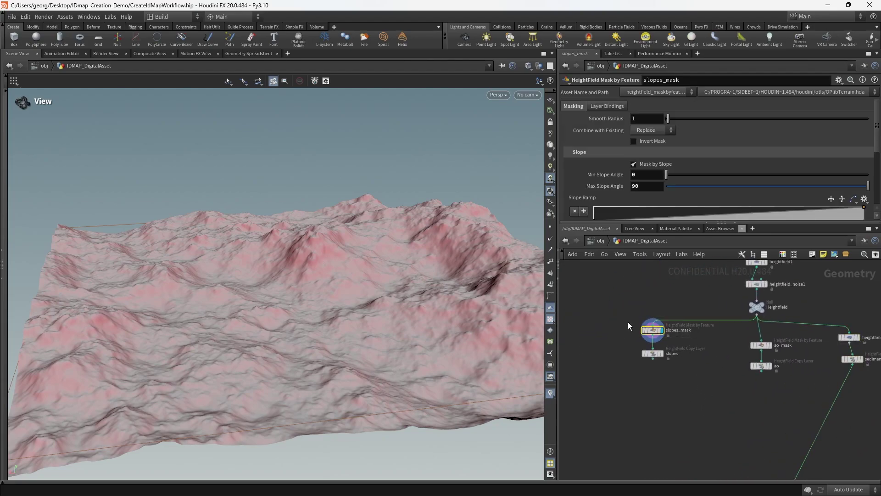
# Examine the separate slopes, ao and sediment branches below the Heightfield null and their relation to the idmap chain.
pyautogui.scroll(4, 658, 335)
pyautogui.scroll(-4, 658, 335)
pyautogui.moveTo(696, 344); pyautogui.dragTo(716, 356, button='middle')
pyautogui.scroll(4, 780, 365)
pyautogui.click(781, 358)
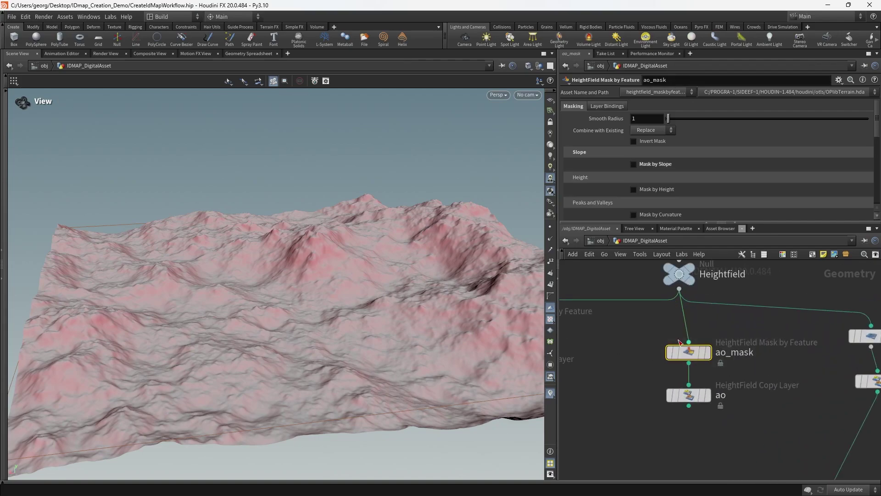
pyautogui.moveTo(780, 363); pyautogui.dragTo(666, 340, button='middle')
pyautogui.moveTo(787, 319); pyautogui.dragTo(753, 310)
pyautogui.scroll(-4, 688, 347)
pyautogui.moveTo(688, 347); pyautogui.dragTo(766, 333, button='middle')
pyautogui.moveTo(659, 355); pyautogui.dragTo(593, 302)
pyautogui.scroll(-2, 671, 373)
pyautogui.moveTo(734, 427); pyautogui.dragTo(692, 359, button='middle')
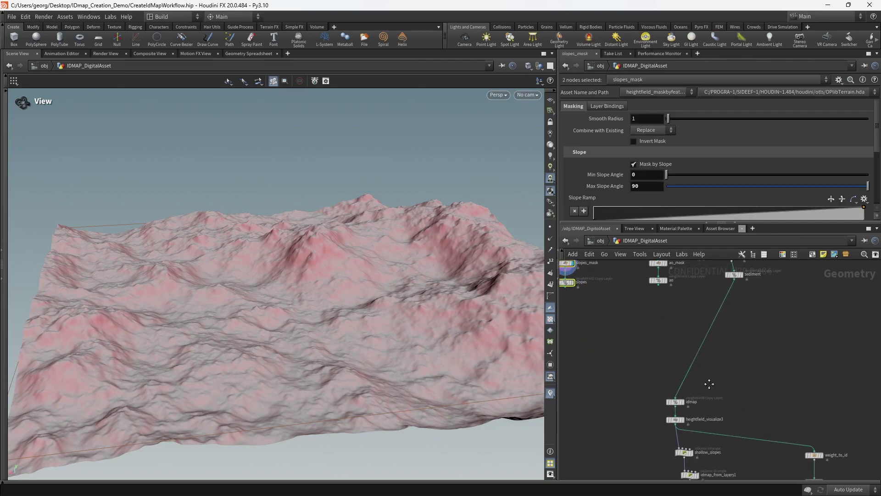
pyautogui.moveTo(709, 379); pyautogui.dragTo(746, 341, button='middle')
pyautogui.moveTo(713, 286); pyautogui.dragTo(639, 378, button='middle')
pyautogui.moveTo(661, 322); pyautogui.dragTo(698, 358)
pyautogui.moveTo(740, 313); pyautogui.dragTo(777, 361)
# Cut the wires from sediment to idmap and from heightfield_visualize3 to weight_to_id.
pyautogui.moveTo(774, 383); pyautogui.dragTo(675, 268, button='middle')
pyautogui.scroll(4, 710, 330)
pyautogui.moveTo(715, 329); pyautogui.dragTo(767, 308, button='middle')
pyautogui.moveTo(780, 296); pyautogui.dragTo(708, 408)
pyautogui.moveTo(766, 356); pyautogui.dragTo(644, 295)
pyautogui.moveTo(618, 358); pyautogui.dragTo(693, 404)
pyautogui.scroll(-4, 739, 360)
pyautogui.moveTo(744, 358); pyautogui.dragTo(790, 410, button='middle')
pyautogui.scroll(-5, 725, 342)
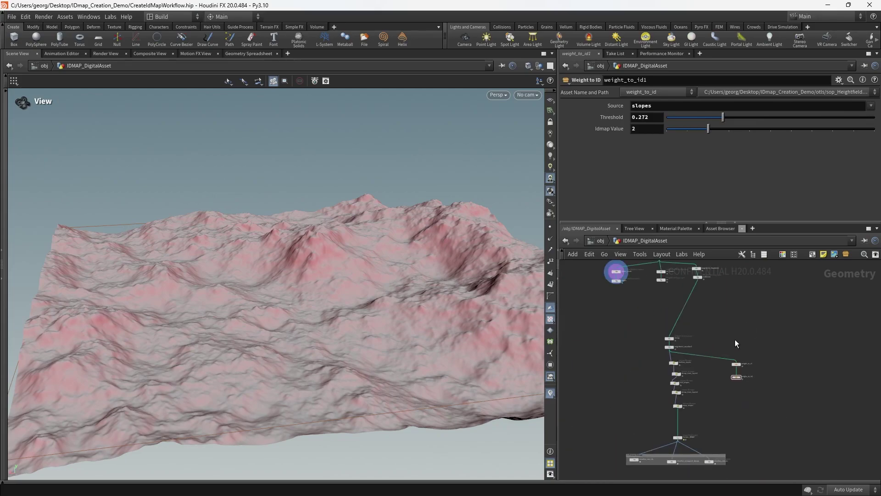
pyautogui.moveTo(734, 343); pyautogui.dragTo(722, 353, button='middle')
pyautogui.scroll(3, 712, 335)
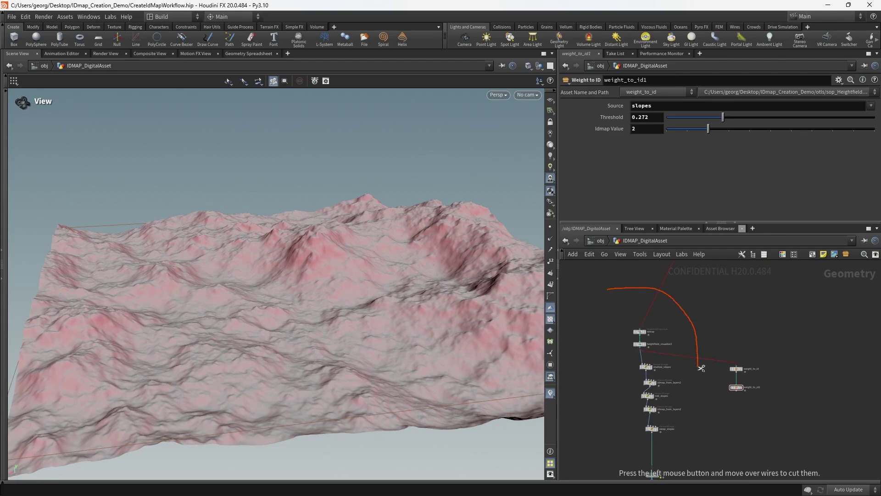
# Move the old chain of idmap and wrangle nodes aside.
pyautogui.scroll(-3, 704, 322)
pyautogui.moveTo(699, 375)
pyautogui.mouseDown()
pyautogui.moveTo(700, 367)
pyautogui.moveTo(615, 446)
pyautogui.mouseUp()
pyautogui.moveTo(669, 374); pyautogui.dragTo(715, 383, button='middle')
pyautogui.moveTo(729, 384); pyautogui.dragTo(661, 384)
# Move the weight_to_id and weight_to_id1 nodes together into clear space in the network.
pyautogui.scroll(2, 709, 357)
pyautogui.moveTo(723, 350); pyautogui.dragTo(775, 422)
pyautogui.moveTo(743, 384); pyautogui.dragTo(685, 345)
pyautogui.scroll(5, 679, 367)
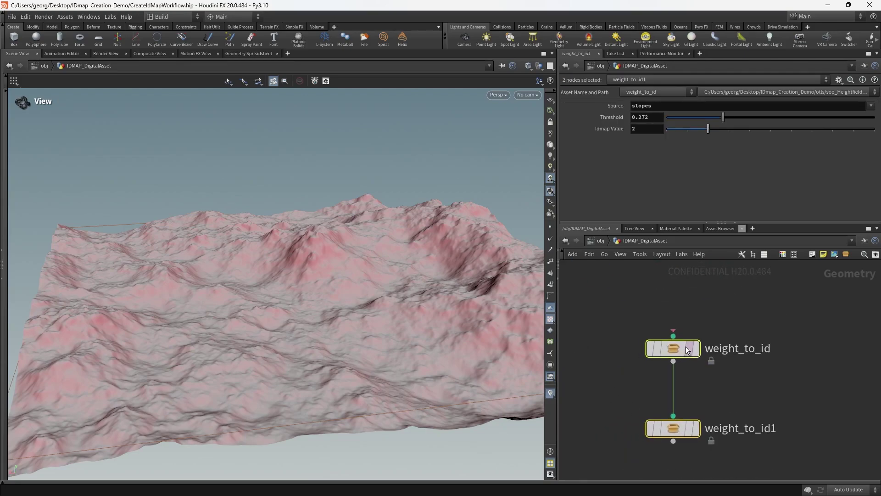
pyautogui.moveTo(685, 344); pyautogui.dragTo(683, 338, button='middle')
pyautogui.scroll(-4, 723, 360)
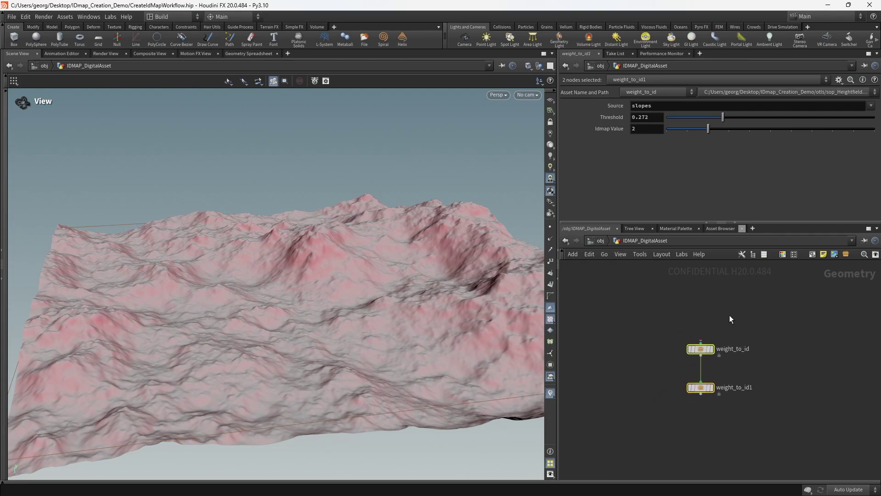
pyautogui.moveTo(750, 361); pyautogui.dragTo(733, 326)
# Add an Object Merge node above weight_to_id and wire its output into the weight_to_id input.
pyautogui.moveTo(745, 317); pyautogui.dragTo(739, 387, button='middle')
pyautogui.scroll(-1, 735, 343)
pyautogui.scroll(-3, 739, 387)
pyautogui.scroll(5, 735, 360)
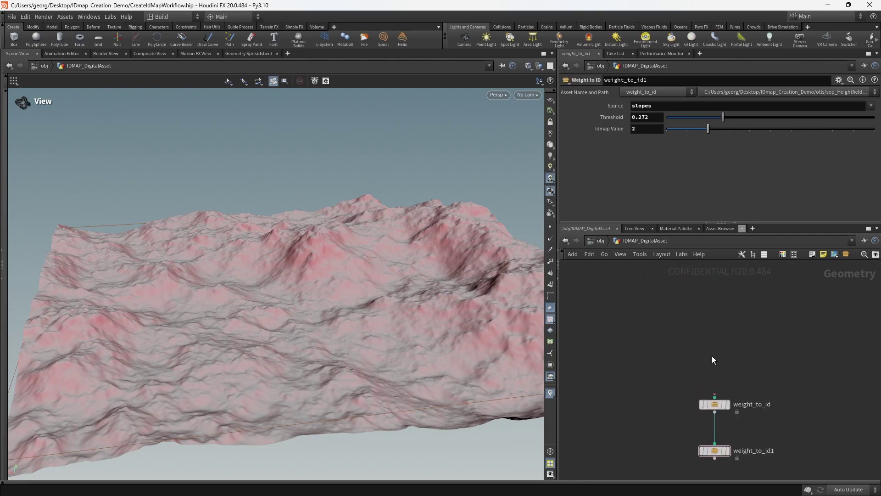
pyautogui.press('Tab')
pyautogui.write('obj')
pyautogui.press('Return')
pyautogui.click(702, 330)
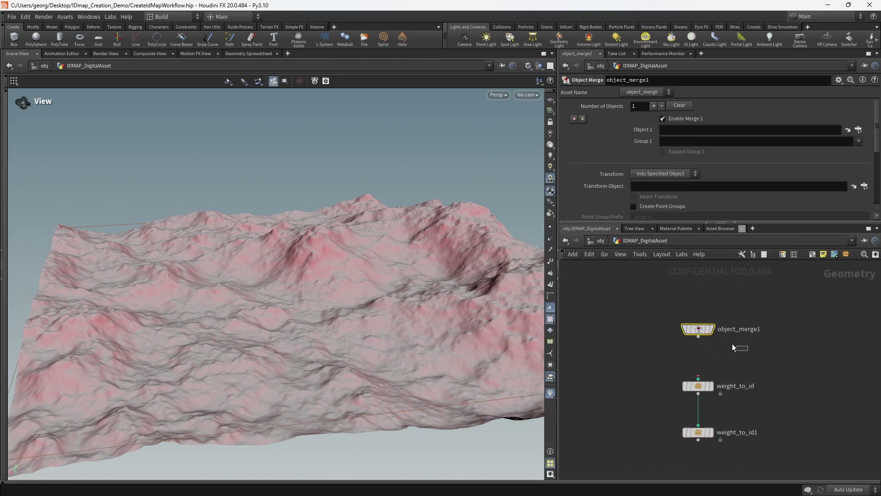
pyautogui.scroll(-3, 661, 318)
pyautogui.scroll(2, 683, 328)
pyautogui.click(679, 326)
pyautogui.click(679, 360)
pyautogui.moveTo(728, 341); pyautogui.dragTo(692, 329)
# Set Object 1 of object_merge1 to the Heightfield null.
pyautogui.scroll(-3, 688, 328)
pyautogui.moveTo(665, 316); pyautogui.dragTo(694, 379, button='middle')
pyautogui.scroll(5, 662, 328)
pyautogui.moveTo(677, 365); pyautogui.dragTo(654, 182)
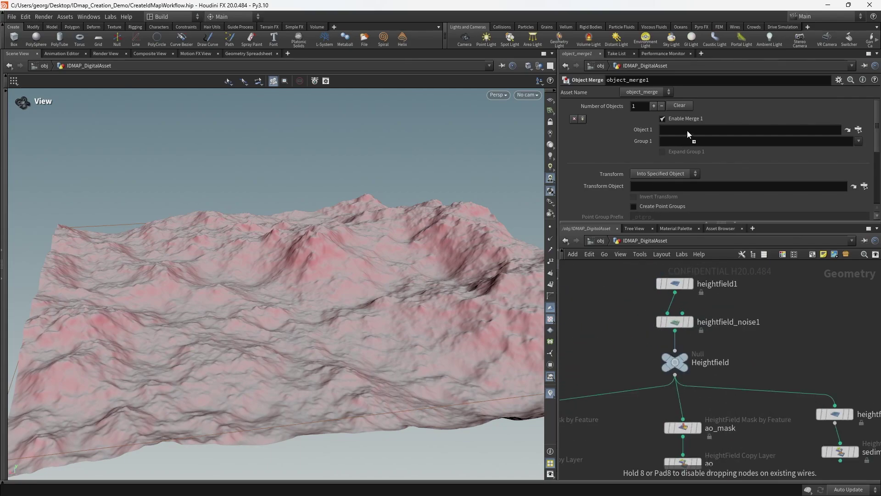
pyautogui.moveTo(766, 353); pyautogui.dragTo(750, 331, button='middle')
pyautogui.click(660, 341)
pyautogui.scroll(-4, 717, 332)
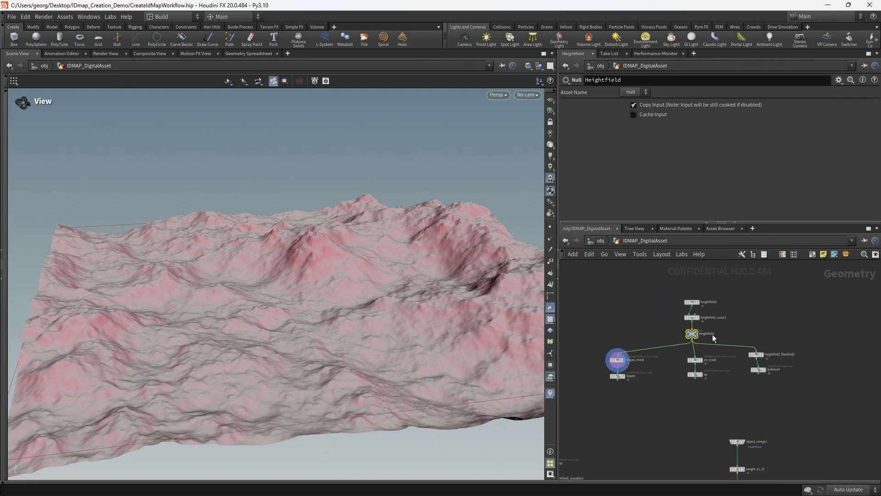
# Display the output of object_merge1 and view the terrain from a different angle.
pyautogui.moveTo(751, 412); pyautogui.dragTo(697, 298, button='middle')
pyautogui.scroll(4, 693, 298)
pyautogui.click(685, 322)
pyautogui.moveTo(373, 341); pyautogui.dragTo(394, 304)
# Examine the three mask branches below the Heightfield null and the Weight to ID chain fed by object_merge1.
pyautogui.scroll(-4, 720, 321)
pyautogui.moveTo(686, 278); pyautogui.dragTo(699, 372, button='middle')
pyautogui.scroll(4, 656, 314)
pyautogui.scroll(-3, 710, 317)
pyautogui.moveTo(755, 370); pyautogui.dragTo(745, 360, button='middle')
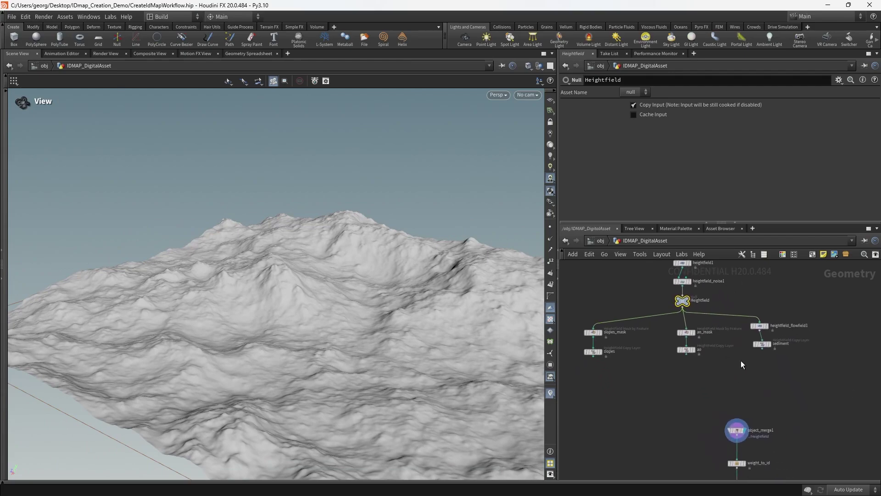
pyautogui.moveTo(579, 321); pyautogui.dragTo(579, 322)
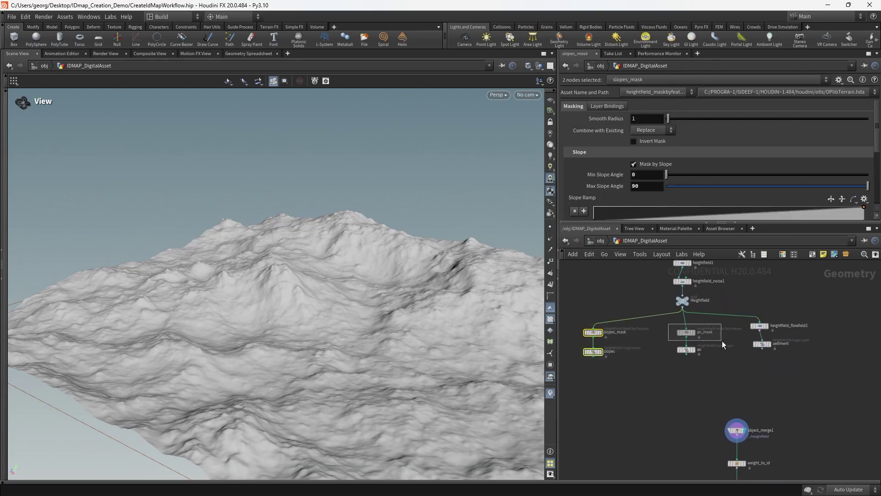
pyautogui.moveTo(724, 340); pyautogui.dragTo(726, 344)
pyautogui.moveTo(745, 318); pyautogui.dragTo(779, 336)
pyautogui.moveTo(784, 414); pyautogui.dragTo(744, 323, button='middle')
pyautogui.moveTo(748, 321); pyautogui.dragTo(667, 360)
pyautogui.scroll(3, 703, 347)
pyautogui.scroll(-3, 751, 312)
pyautogui.moveTo(747, 290); pyautogui.dragTo(647, 432)
pyautogui.scroll(-4, 757, 352)
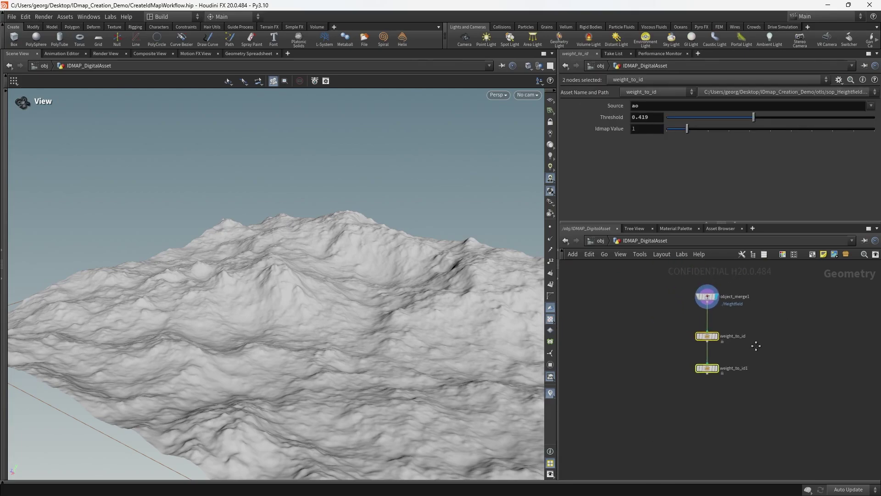
pyautogui.scroll(2, 757, 352)
pyautogui.click(737, 340)
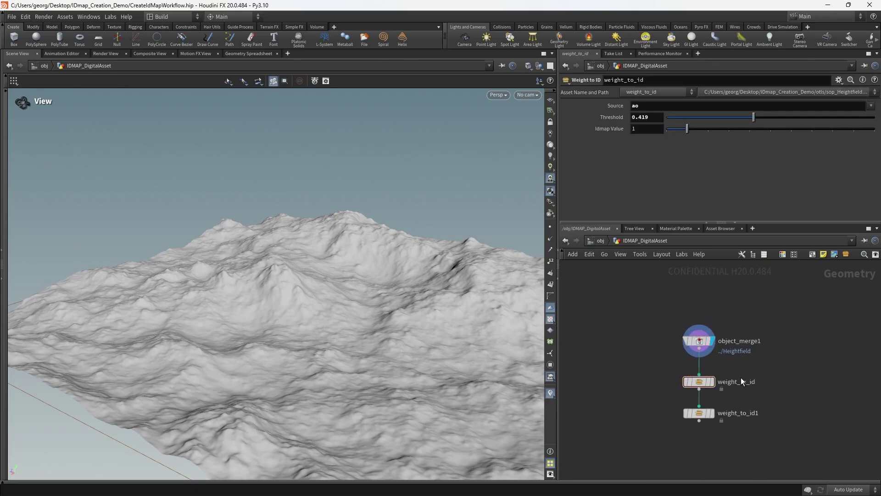
# Review the slopes, ao and sediment layer nodes as mask sources and inspect the weight_to_id settings.
pyautogui.scroll(-3, 753, 376)
pyautogui.scroll(4, 620, 352)
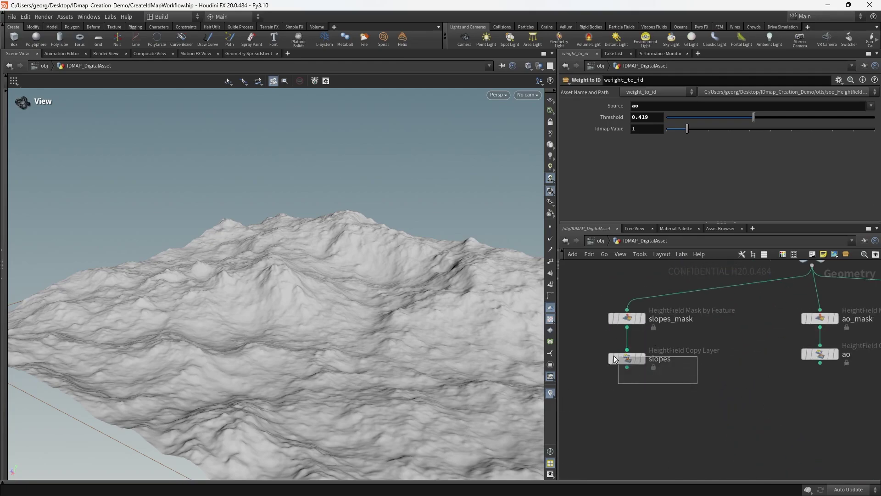
pyautogui.moveTo(609, 354); pyautogui.dragTo(607, 353)
pyautogui.moveTo(752, 374); pyautogui.dragTo(660, 360, button='middle')
pyautogui.moveTo(693, 364); pyautogui.dragTo(758, 336)
pyautogui.moveTo(800, 357); pyautogui.dragTo(686, 371, button='middle')
pyautogui.moveTo(729, 370); pyautogui.dragTo(795, 335)
pyautogui.moveTo(759, 391); pyautogui.dragTo(718, 284, button='middle')
pyautogui.scroll(-2, 720, 337)
pyautogui.scroll(2, 721, 339)
pyautogui.click(679, 347)
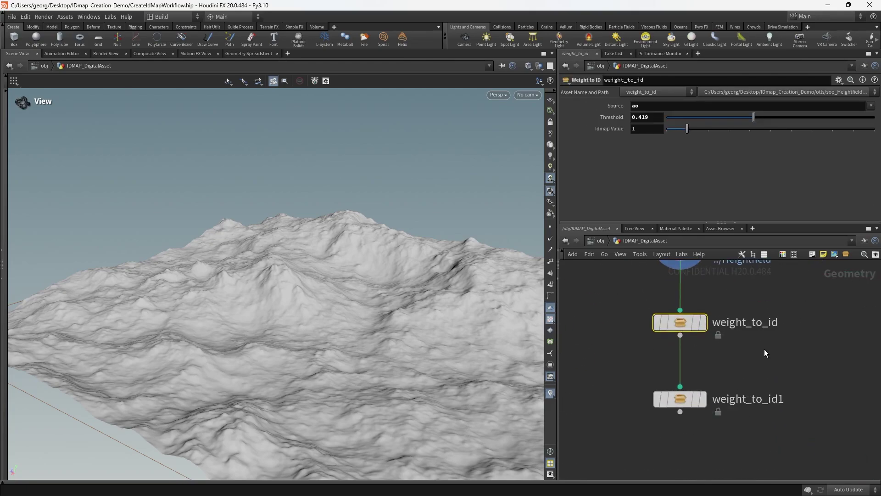
# Duplicate the Object Merge node and point the copy's Object 1 to the slopes node.
pyautogui.scroll(-2, 765, 351)
pyautogui.click(681, 322)
pyautogui.hotkey('ctrl', 'c')
pyautogui.hotkey('ctrl', 'v')
pyautogui.scroll(-3, 753, 340)
pyautogui.moveTo(764, 333); pyautogui.dragTo(826, 383, button='middle')
pyautogui.scroll(4, 685, 335)
pyautogui.moveTo(674, 328); pyautogui.dragTo(720, 132)
pyautogui.scroll(-4, 638, 390)
pyautogui.moveTo(630, 394); pyautogui.dragTo(604, 306, button='middle')
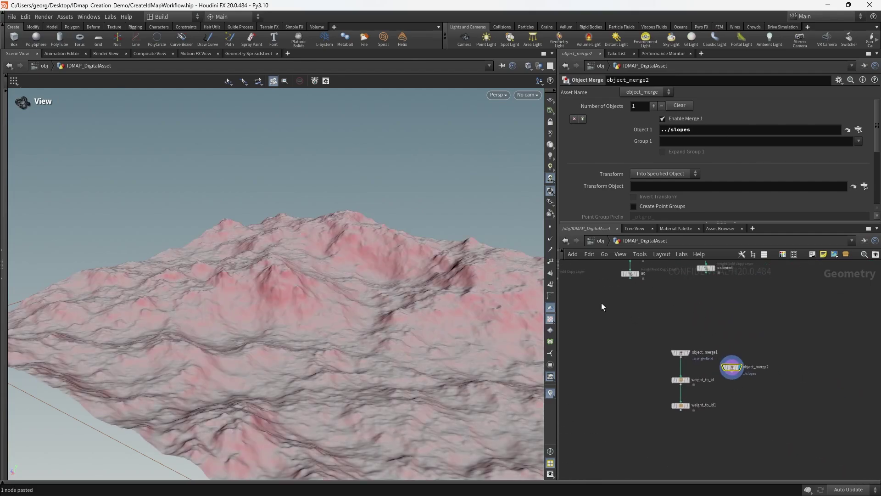
# Duplicate object_merge2 and set the copy's Object 1 to the ao node.
pyautogui.scroll(3, 742, 373)
pyautogui.moveTo(800, 341); pyautogui.dragTo(701, 380)
pyautogui.hotkey('ctrl', 'c')
pyautogui.hotkey('ctrl', 'v')
pyautogui.scroll(-3, 709, 404)
pyautogui.moveTo(709, 404); pyautogui.dragTo(765, 448, button='middle')
pyautogui.scroll(4, 682, 327)
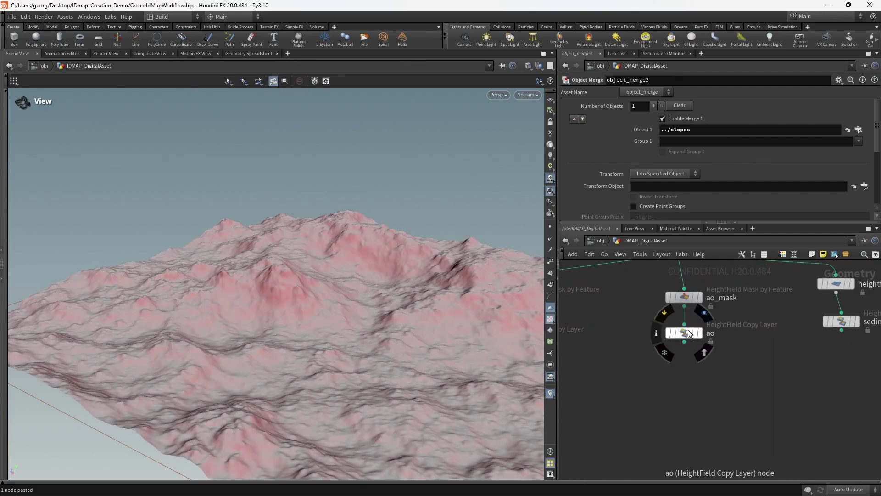
pyautogui.moveTo(688, 332); pyautogui.dragTo(687, 211)
pyautogui.moveTo(700, 132); pyautogui.dragTo(700, 131)
pyautogui.scroll(-4, 776, 333)
pyautogui.moveTo(845, 436); pyautogui.dragTo(760, 364, button='middle')
pyautogui.scroll(4, 761, 368)
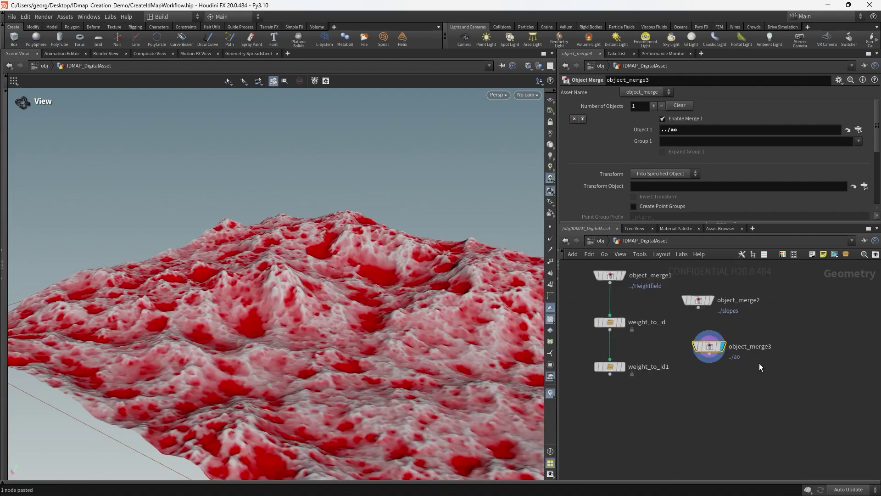
# Duplicate object_merge3 and set the copy's Object 1 to the sediment node.
pyautogui.moveTo(761, 340); pyautogui.dragTo(695, 374)
pyautogui.hotkey('ctrl', 'c')
pyautogui.hotkey('ctrl', 'v')
pyautogui.scroll(-4, 769, 345)
pyautogui.moveTo(767, 342); pyautogui.dragTo(772, 426, button='middle')
pyautogui.scroll(3, 728, 337)
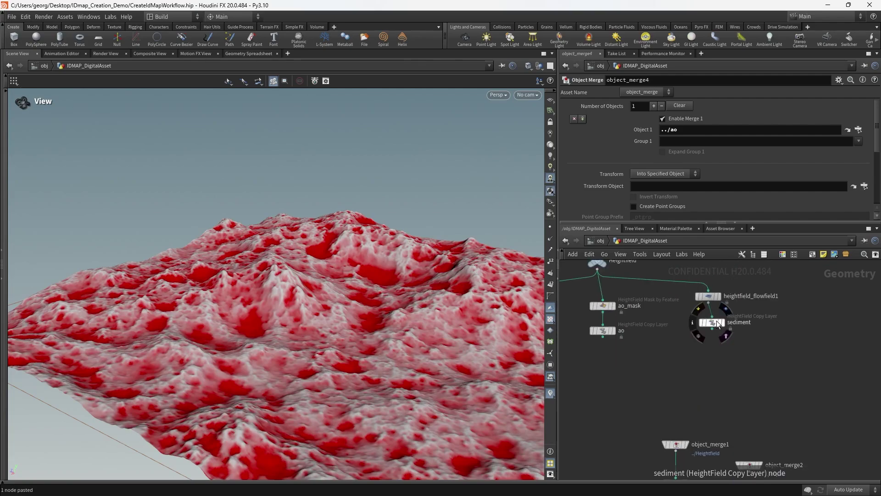
pyautogui.moveTo(712, 322); pyautogui.dragTo(705, 129)
pyautogui.scroll(-1, 773, 364)
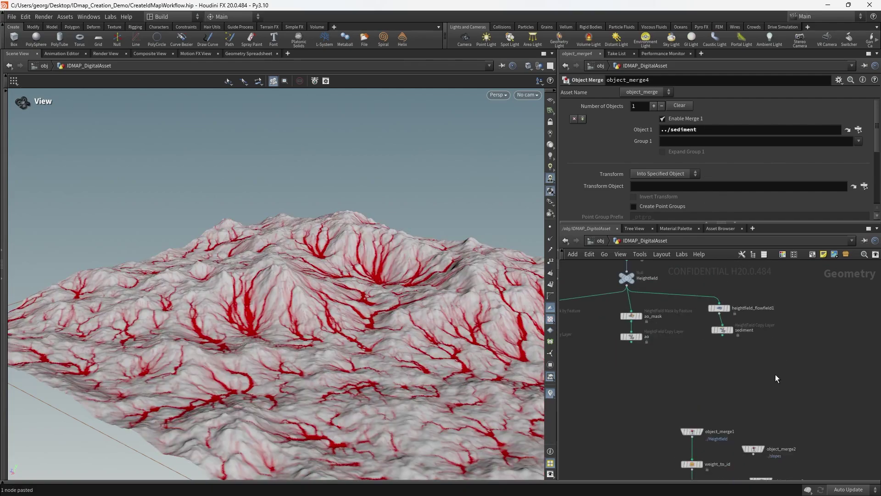
pyautogui.moveTo(780, 388); pyautogui.dragTo(749, 241, button='middle')
pyautogui.scroll(4, 743, 329)
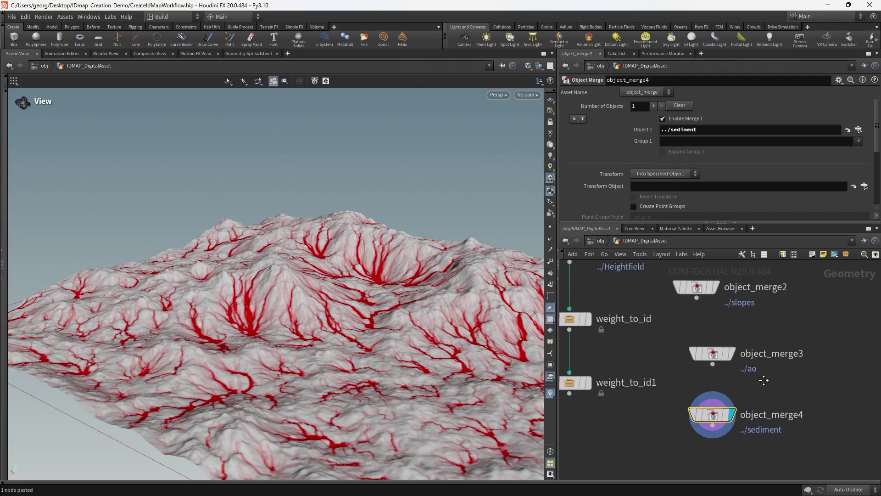
# Display the slopes, ao and sediment Object Merge outputs in turn to compare their masks on the terrain.
pyautogui.scroll(-2, 764, 380)
pyautogui.click(722, 336)
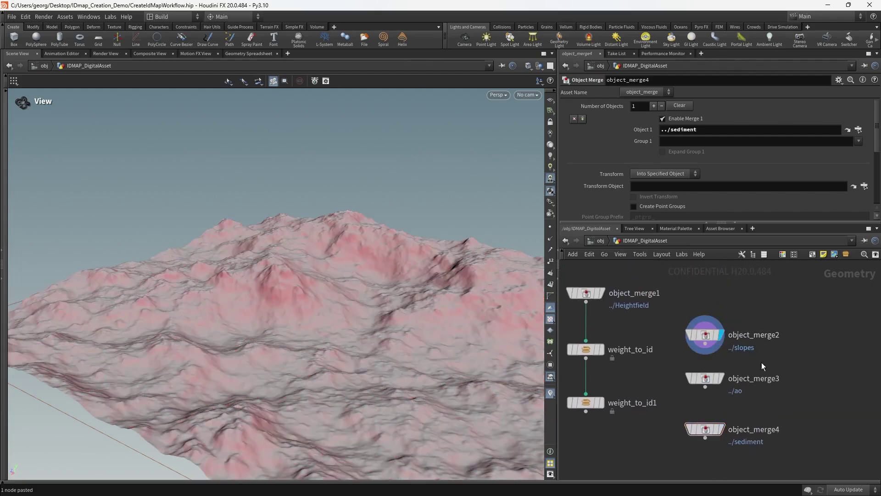
pyautogui.moveTo(775, 375); pyautogui.dragTo(767, 341, button='middle')
pyautogui.click(714, 345)
pyautogui.moveTo(736, 387); pyautogui.dragTo(744, 343, button='middle')
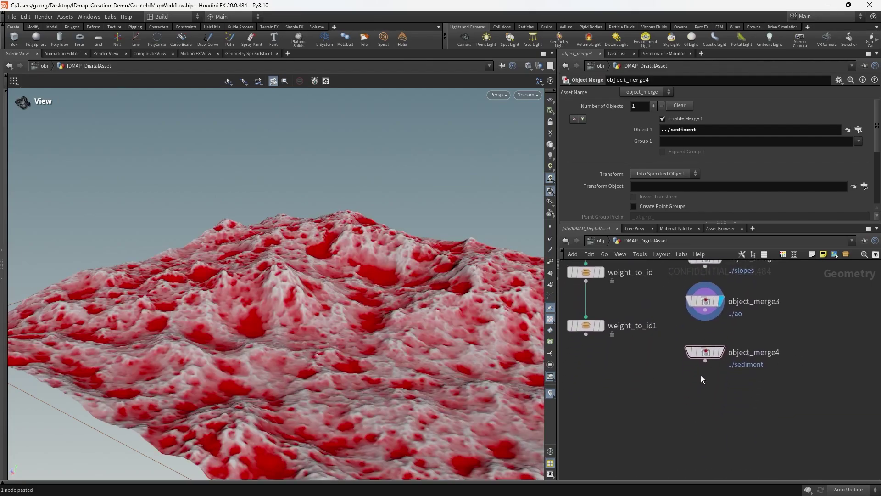
pyautogui.click(722, 354)
pyautogui.scroll(2, 694, 300)
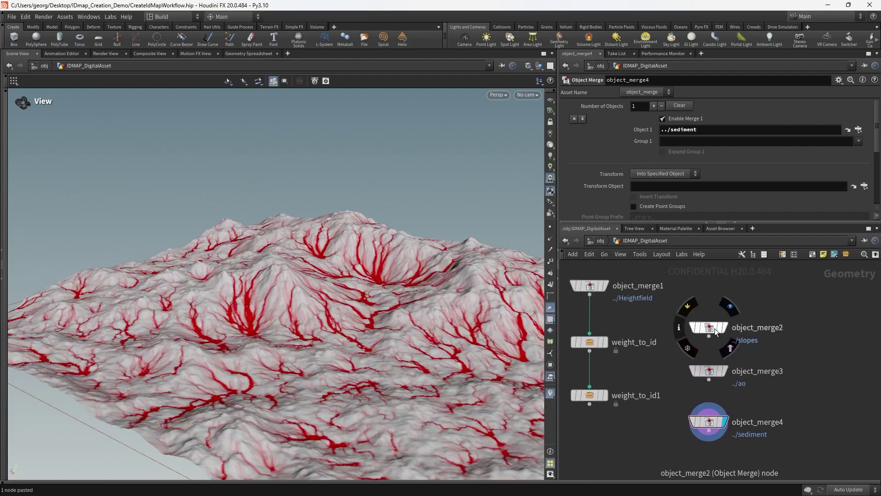
# Compare the slopes mask from object_merge2 with the weight_to_id output on the terrain and review weight_to_id's parameters.
pyautogui.click(725, 328)
pyautogui.moveTo(340, 291); pyautogui.dragTo(331, 275)
pyautogui.scroll(-5, 713, 358)
pyautogui.moveTo(730, 310); pyautogui.dragTo(802, 385, button='middle')
pyautogui.scroll(3, 693, 303)
pyautogui.scroll(-4, 717, 306)
pyautogui.scroll(4, 693, 359)
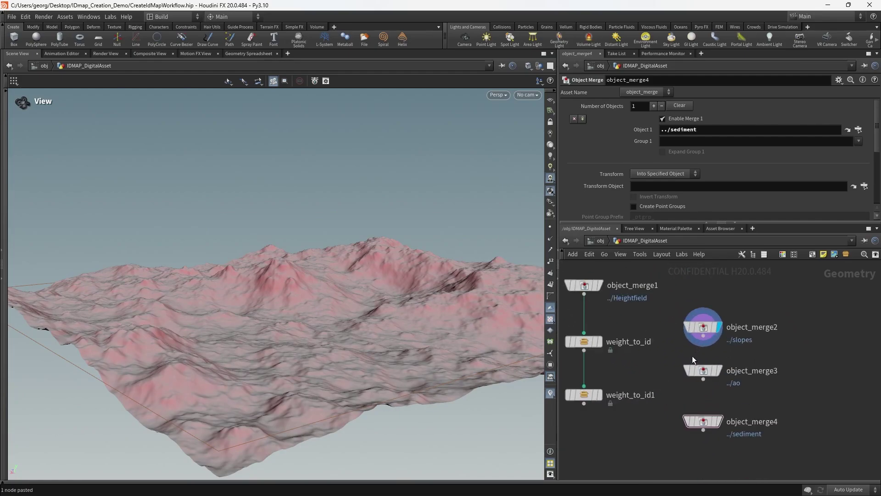
pyautogui.moveTo(703, 368)
pyautogui.click(723, 352)
pyautogui.moveTo(713, 422); pyautogui.dragTo(692, 381, button='middle')
pyautogui.scroll(3, 692, 380)
pyautogui.click(715, 347)
pyautogui.scroll(-2, 691, 360)
pyautogui.moveTo(621, 341); pyautogui.dragTo(710, 342, button='middle')
pyautogui.moveTo(422, 308); pyautogui.dragTo(405, 367)
pyautogui.scroll(-5, 663, 396)
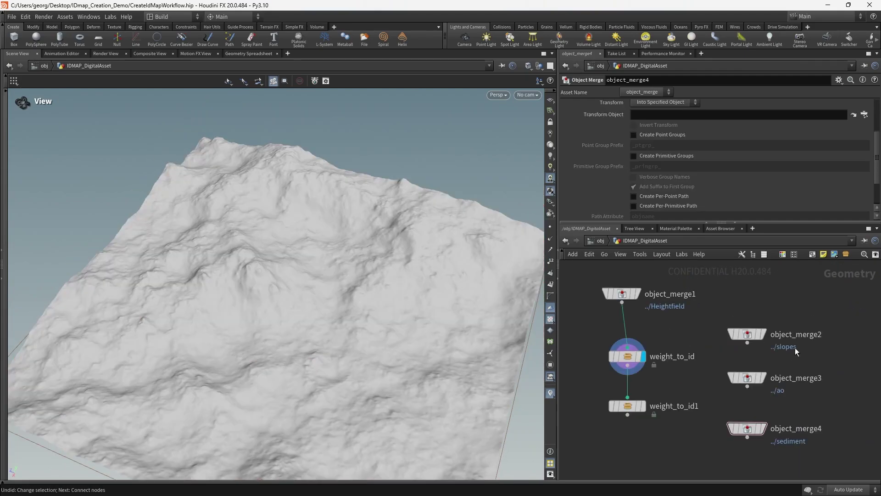
pyautogui.moveTo(758, 337)
pyautogui.click(768, 314)
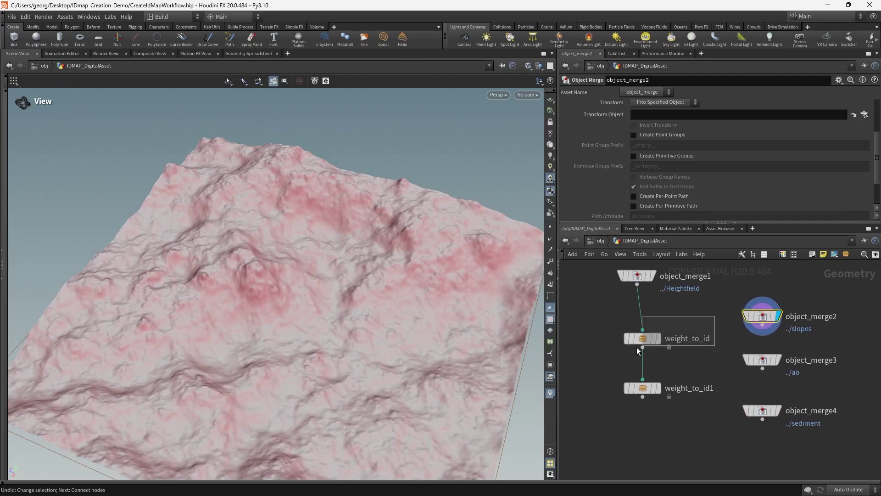
pyautogui.click(628, 356)
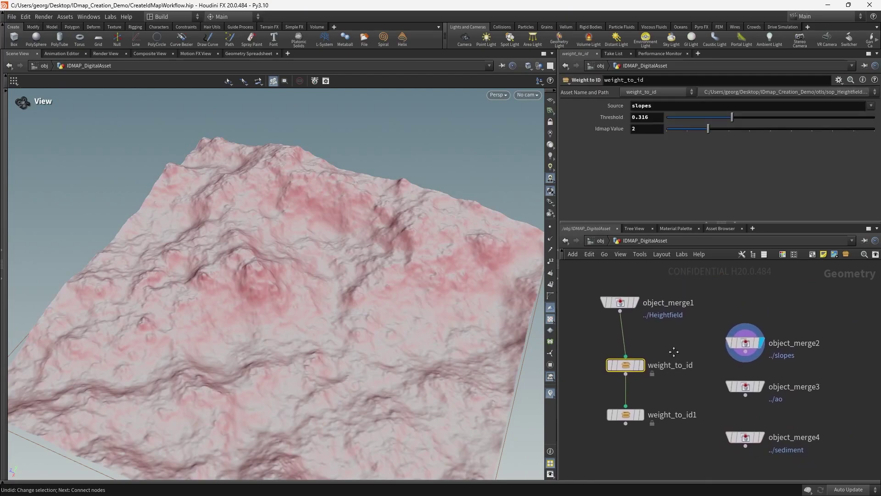
# Rearrange the Object Merge nodes to open up space between object_merge1 and weight_to_id.
pyautogui.moveTo(754, 340)
pyautogui.moveTo(754, 339); pyautogui.dragTo(750, 316)
pyautogui.moveTo(688, 322); pyautogui.dragTo(719, 373, button='middle')
pyautogui.moveTo(662, 341); pyautogui.dragTo(662, 302)
pyautogui.moveTo(700, 367); pyautogui.dragTo(674, 335, button='middle')
pyautogui.moveTo(698, 311); pyautogui.dragTo(788, 337)
# Move the idmap and heightfield_visualize3 nodes from the old chain in between object_merge1 and weight_to_id, and display heightfield_visualize3.
pyautogui.scroll(-3, 730, 330)
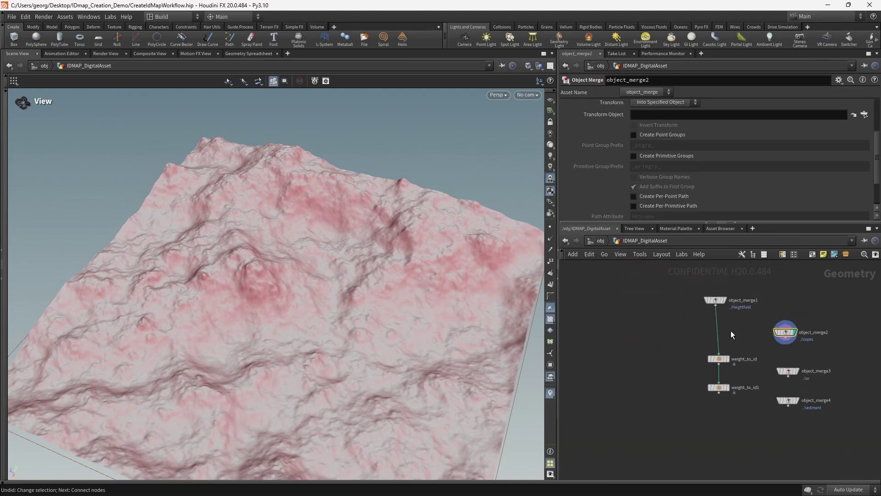
pyautogui.moveTo(707, 328); pyautogui.dragTo(740, 325, button='middle')
pyautogui.moveTo(580, 318); pyautogui.dragTo(753, 312, button='middle')
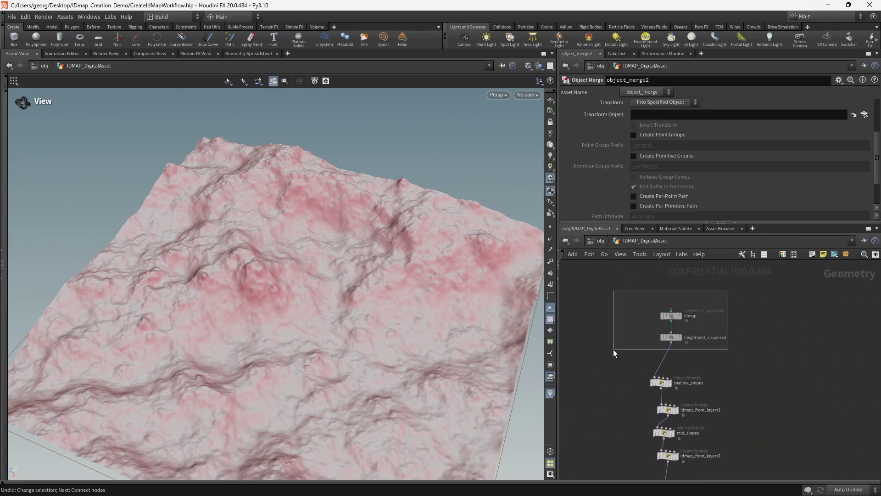
pyautogui.moveTo(613, 349); pyautogui.dragTo(613, 348)
pyautogui.scroll(3, 712, 325)
pyautogui.moveTo(754, 372); pyautogui.dragTo(701, 319)
pyautogui.hotkey('ctrl', 'x')
pyautogui.scroll(-3, 741, 324)
pyautogui.moveTo(744, 327); pyautogui.dragTo(652, 345, button='middle')
pyautogui.scroll(3, 653, 346)
pyautogui.hotkey('ctrl', 'v')
pyautogui.moveTo(661, 330); pyautogui.dragTo(690, 314)
pyautogui.click(684, 373)
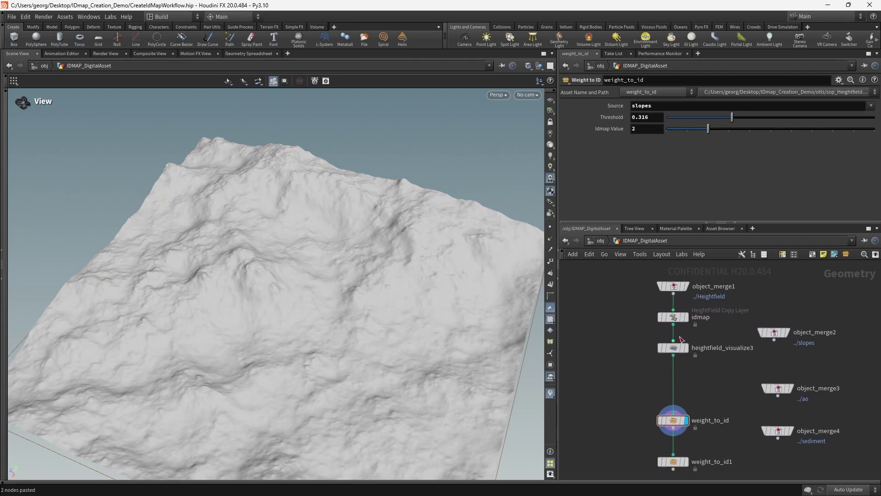
pyautogui.click(702, 324)
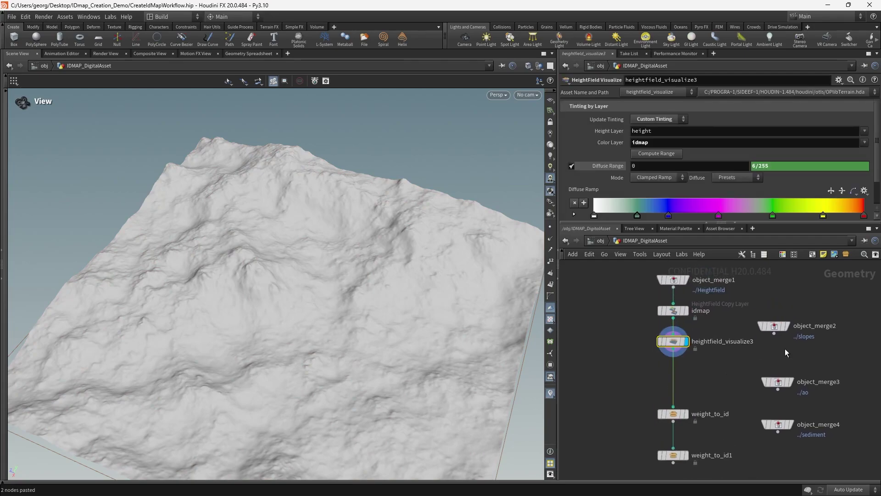
# Move object_merge3 and object_merge4 aside and reposition object_merge2 next to the gap below heightfield_visualize3.
pyautogui.moveTo(765, 334); pyautogui.dragTo(758, 325, button='middle')
pyautogui.moveTo(732, 330); pyautogui.dragTo(773, 405)
pyautogui.moveTo(753, 354); pyautogui.dragTo(803, 360)
pyautogui.moveTo(762, 348); pyautogui.dragTo(791, 371, button='middle')
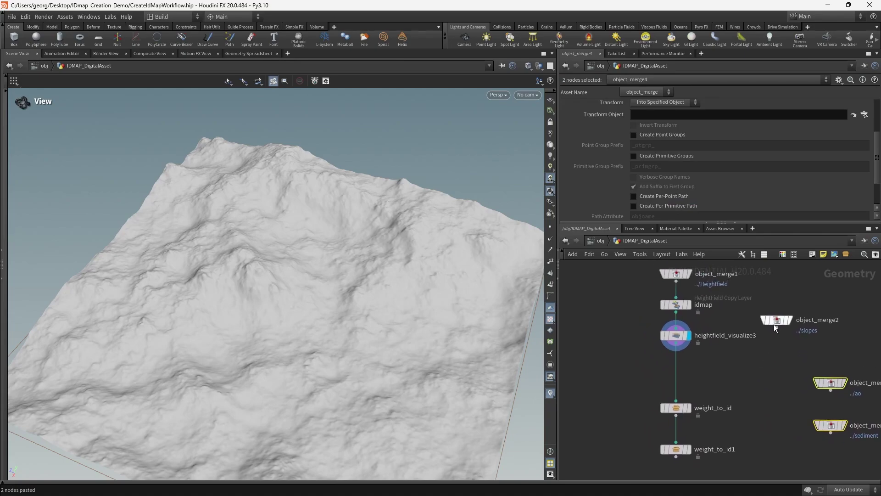
pyautogui.click(710, 368)
pyautogui.scroll(-1, 711, 367)
pyautogui.moveTo(714, 366); pyautogui.dragTo(717, 343, button='middle')
pyautogui.scroll(1, 760, 328)
pyautogui.moveTo(759, 328); pyautogui.dragTo(756, 347)
pyautogui.scroll(1, 721, 356)
pyautogui.moveTo(710, 359); pyautogui.dragTo(717, 343, button='middle')
# Insert a HeightField Layer before weight_to_id, wire object_merge2 into its second input and set Layers to slopes.
pyautogui.press('Tab')
pyautogui.write('hf layer')
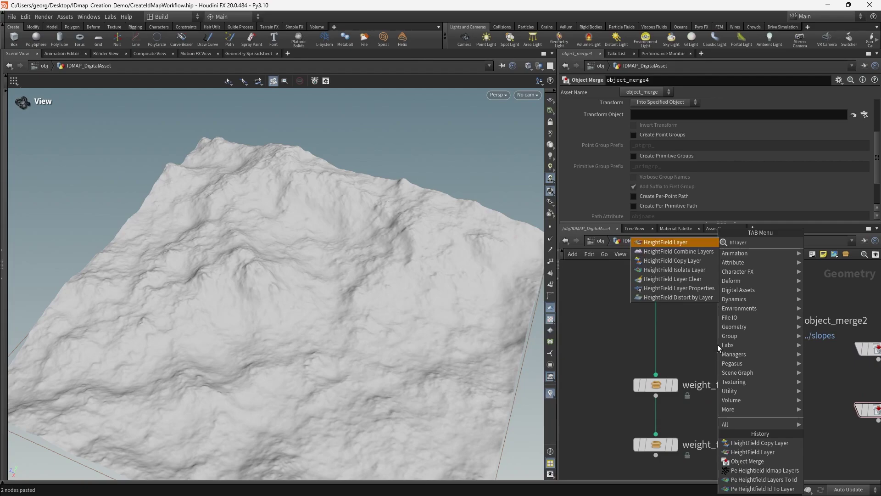
pyautogui.press('Return')
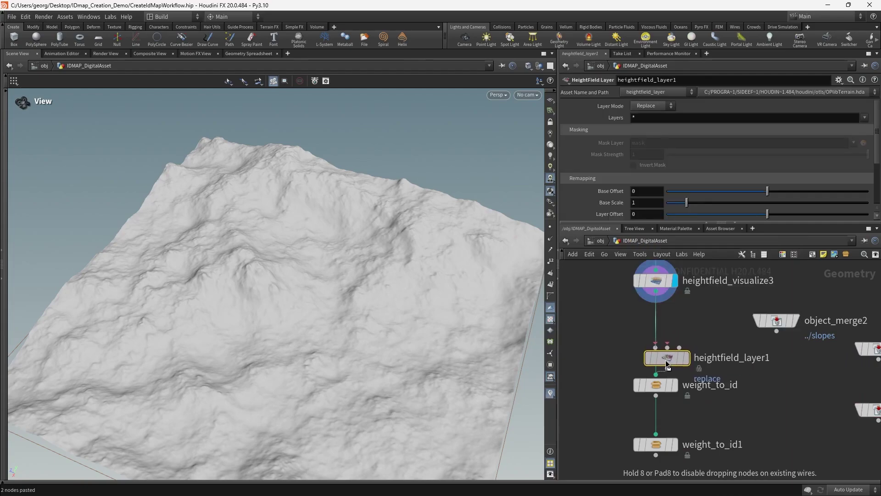
pyautogui.click(667, 358)
pyautogui.moveTo(667, 347); pyautogui.dragTo(776, 331)
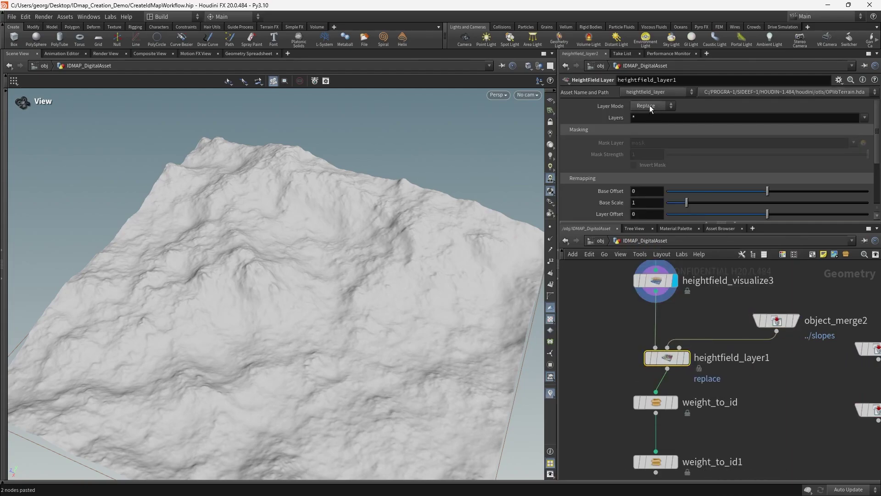
pyautogui.write('slopes')
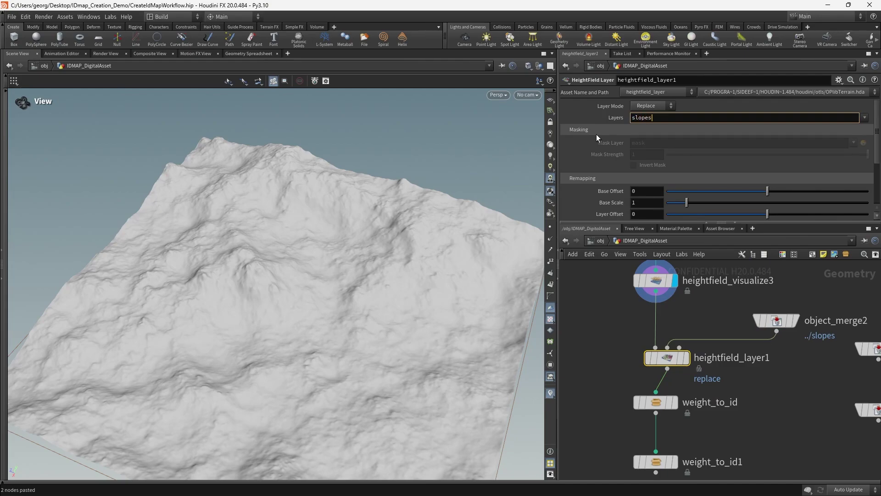
pyautogui.press('Return')
# Display the weight_to_id output and set its Threshold to 0.289.
pyautogui.click(778, 321)
pyautogui.moveTo(728, 319); pyautogui.dragTo(745, 322, button='middle')
pyautogui.click(703, 362)
pyautogui.moveTo(764, 400); pyautogui.dragTo(749, 353, button='middle')
pyautogui.click(677, 361)
pyautogui.click(661, 359)
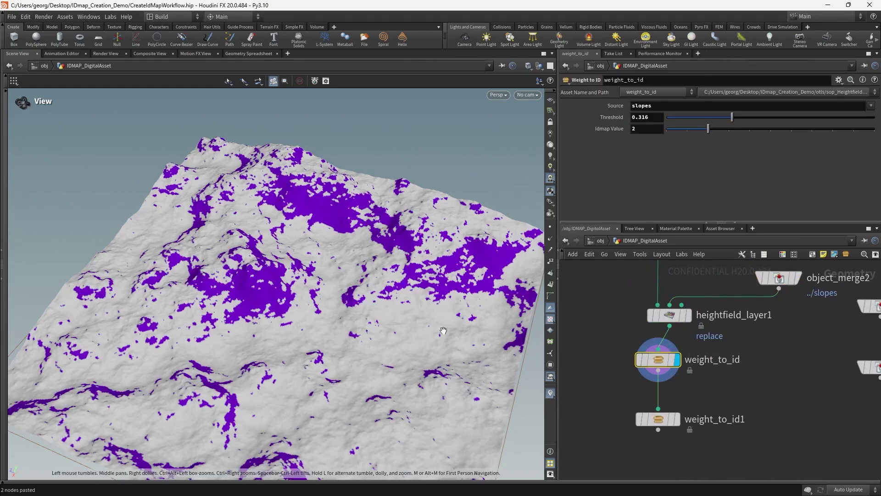
pyautogui.moveTo(721, 121)
pyautogui.mouseDown()
pyautogui.moveTo(695, 117)
pyautogui.moveTo(726, 118)
pyautogui.mouseUp()
pyautogui.scroll(-2, 771, 367)
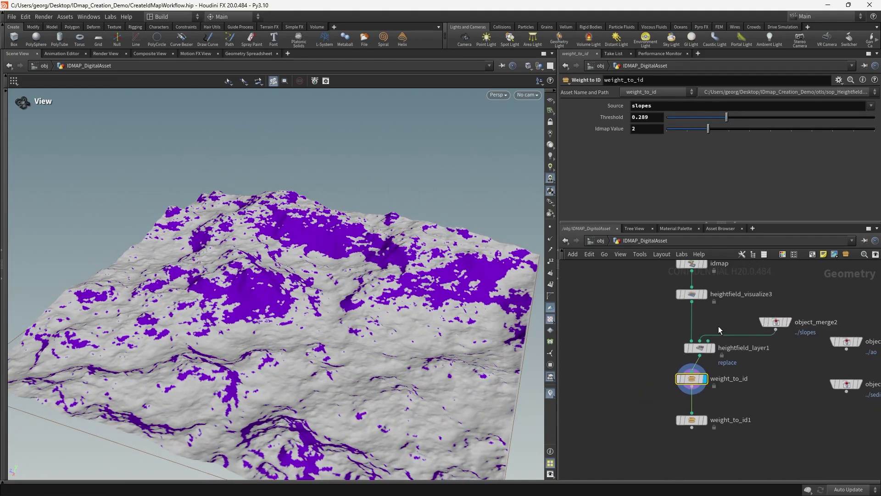
# Try wiring heightfield_visualize3 straight into weight_to_id without heightfield_layer1, and put heightfield_layer1 back into the chain.
pyautogui.scroll(2, 718, 327)
pyautogui.moveTo(686, 299); pyautogui.dragTo(687, 377)
pyautogui.moveTo(728, 357); pyautogui.dragTo(723, 351)
pyautogui.moveTo(459, 285); pyautogui.dragTo(536, 285)
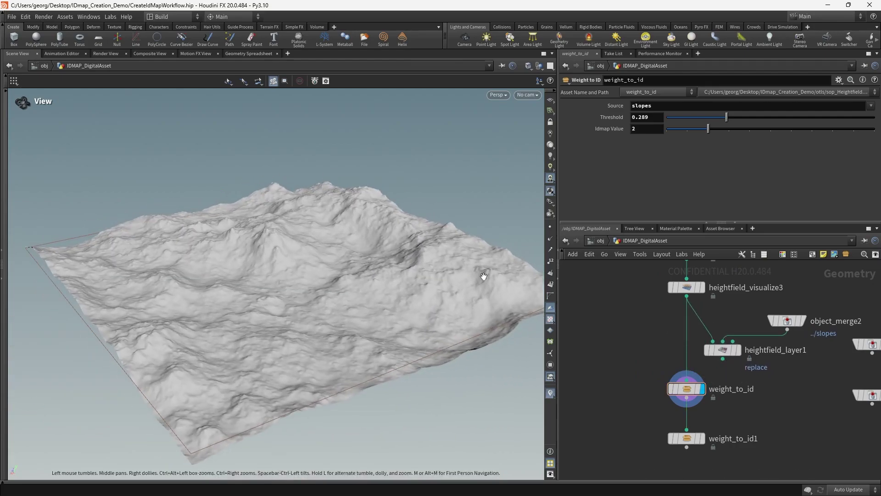
pyautogui.moveTo(725, 352); pyautogui.dragTo(694, 363)
pyautogui.moveTo(394, 266); pyautogui.dragTo(317, 287)
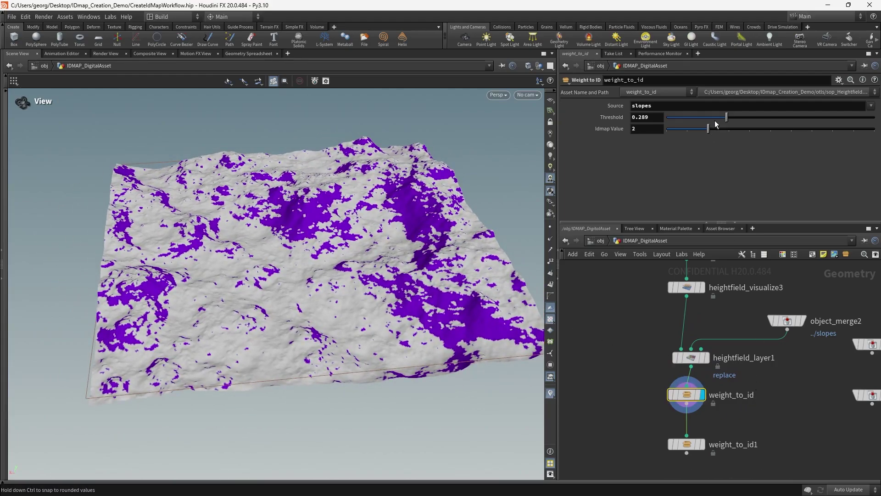
# Set weight_to_id's Threshold to 0.274.
pyautogui.moveTo(718, 123)
pyautogui.mouseDown()
pyautogui.moveTo(685, 123)
pyautogui.moveTo(715, 123)
pyautogui.mouseUp()
pyautogui.moveTo(819, 353); pyautogui.dragTo(778, 357, button='middle')
pyautogui.moveTo(753, 324); pyautogui.dragTo(748, 329)
pyautogui.moveTo(728, 378)
pyautogui.mouseDown(button='middle')
pyautogui.moveTo(734, 345)
pyautogui.moveTo(739, 375)
pyautogui.mouseUp(button='middle')
pyautogui.scroll(-1, 733, 367)
pyautogui.scroll(3, 718, 353)
# Unlock the weight_to_id asset so that its contents can be edited.
pyautogui.moveTo(621, 345); pyautogui.dragTo(623, 346)
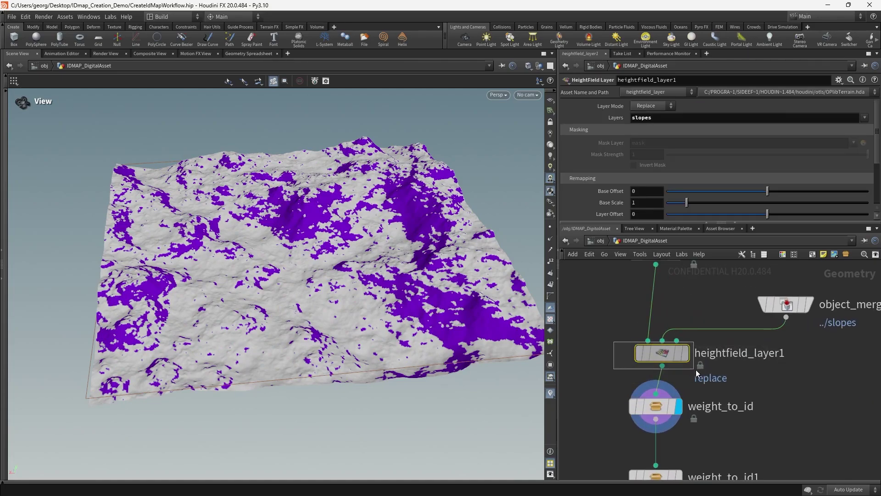
pyautogui.scroll(-2, 771, 375)
pyautogui.moveTo(663, 398); pyautogui.dragTo(639, 395, button='middle')
pyautogui.scroll(4, 714, 390)
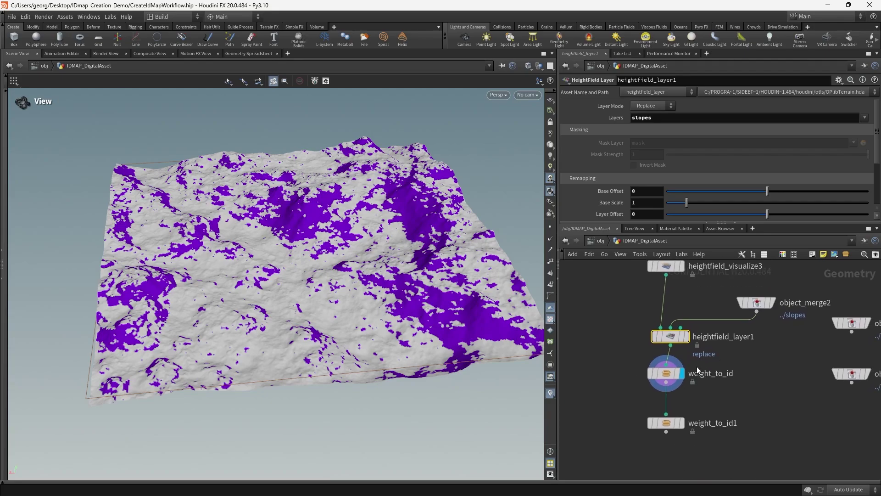
pyautogui.scroll(-2, 734, 356)
pyautogui.scroll(-2, 729, 373)
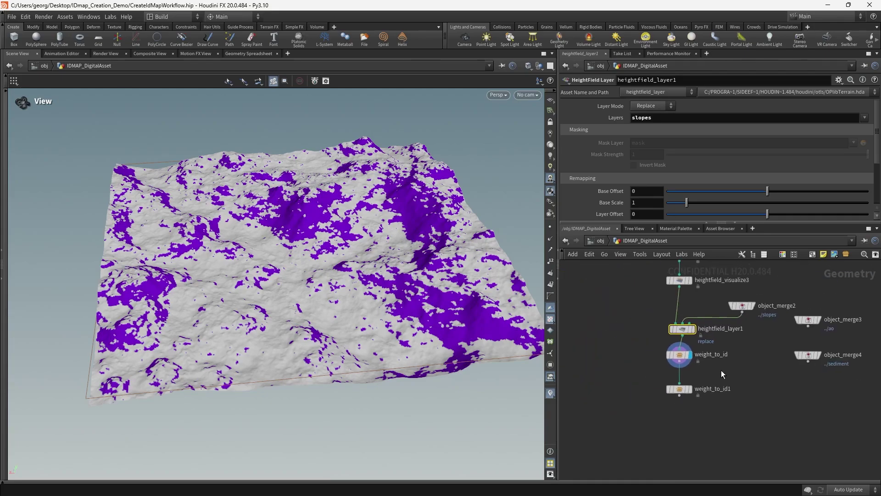
pyautogui.scroll(2, 707, 373)
pyautogui.rightClick(659, 307)
pyautogui.click(718, 446)
pyautogui.scroll(-3, 734, 390)
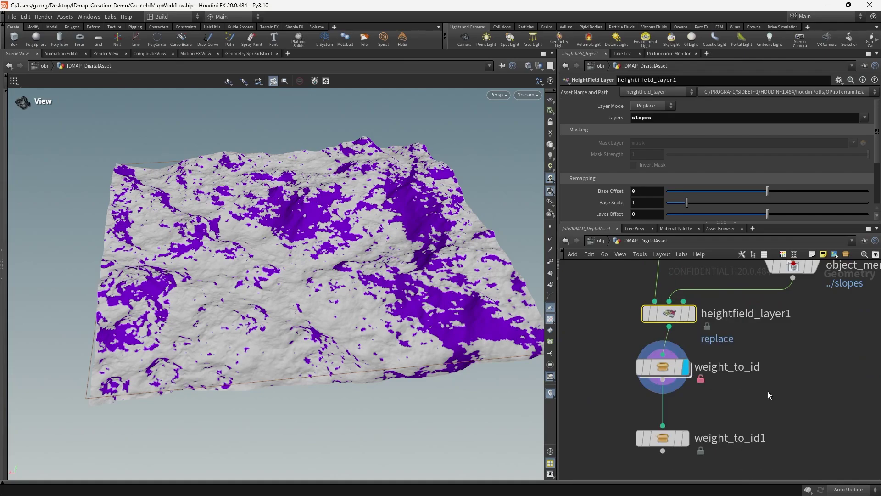
pyautogui.scroll(3, 670, 386)
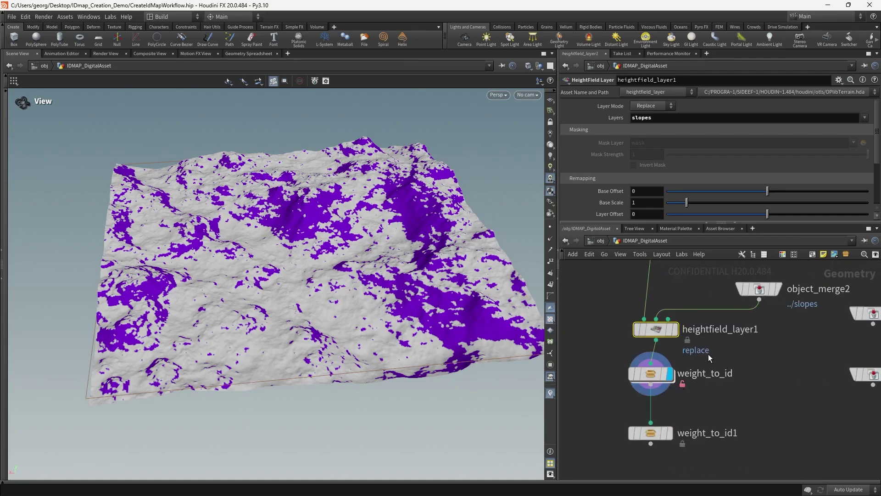
# Move heightfield_layer1 inside the weight_to_id asset, between its first input and heightfield_copylayer1.
pyautogui.scroll(-2, 709, 355)
pyautogui.moveTo(698, 353)
pyautogui.mouseDown()
pyautogui.moveTo(628, 310)
pyautogui.moveTo(697, 350)
pyautogui.mouseUp()
pyautogui.hotkey('ctrl', 'x')
pyautogui.moveTo(718, 347); pyautogui.dragTo(715, 327, button='middle')
pyautogui.doubleClick(655, 359)
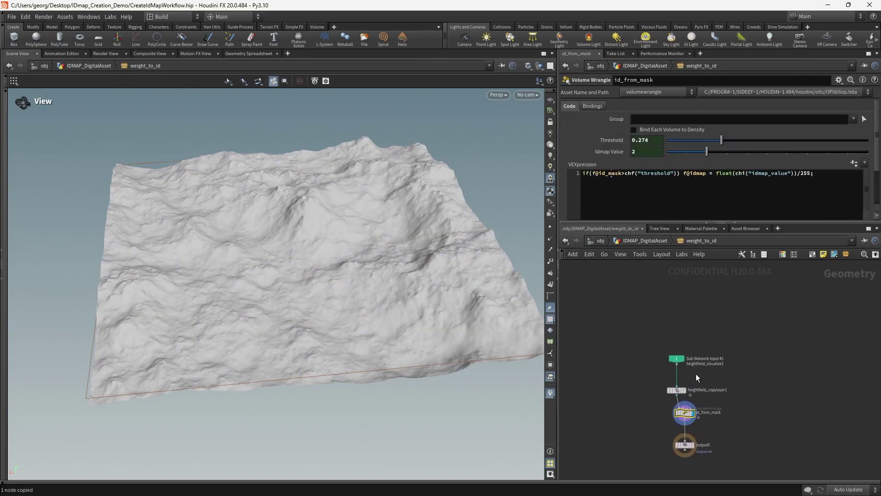
pyautogui.hotkey('ctrl', 'v')
pyautogui.moveTo(681, 375); pyautogui.dragTo(680, 374)
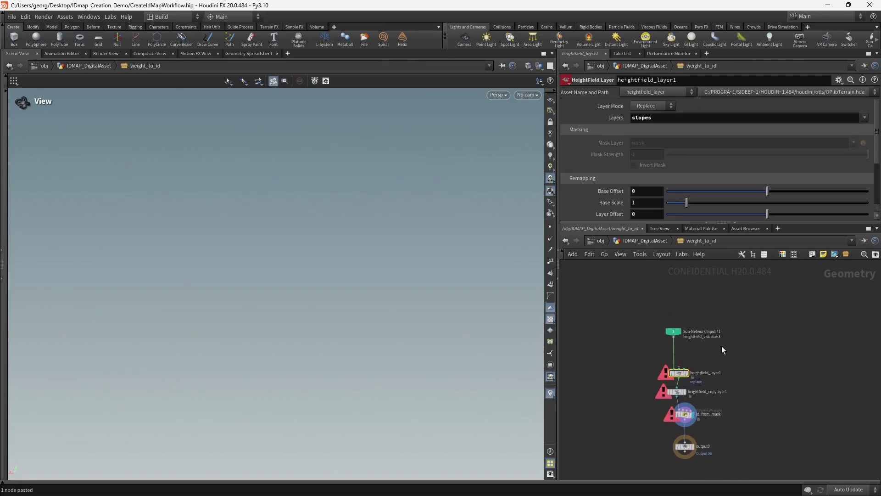
pyautogui.click(722, 348)
pyautogui.moveTo(726, 358); pyautogui.dragTo(719, 340, button='middle')
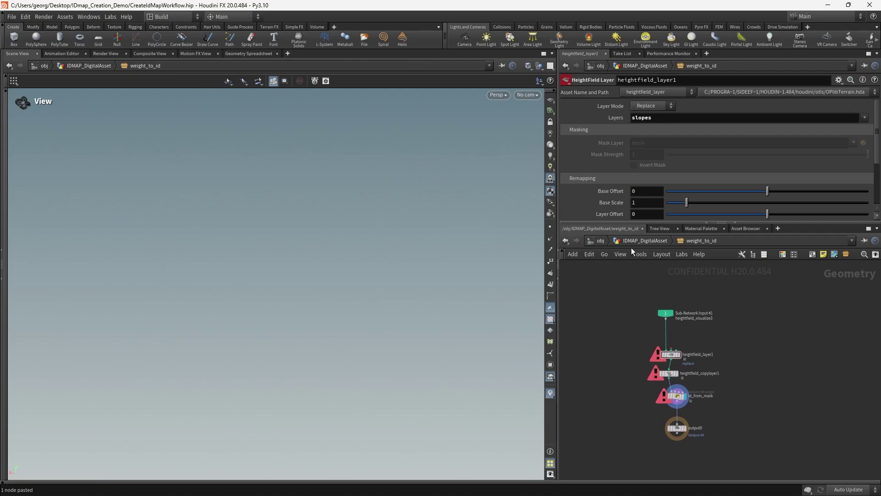
# Open weight_to_id's operator type properties and set Maximum Inputs to 2.
pyautogui.press('u')
pyautogui.rightClick(654, 354)
pyautogui.click(668, 482)
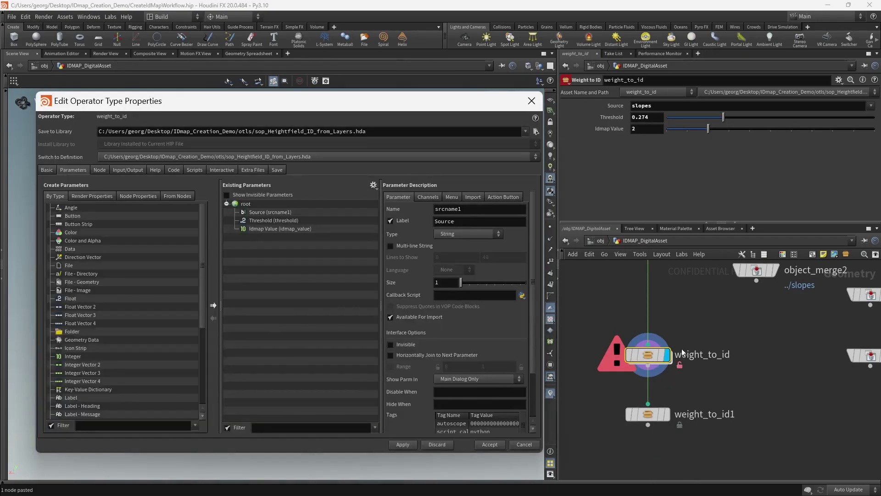
pyautogui.click(47, 170)
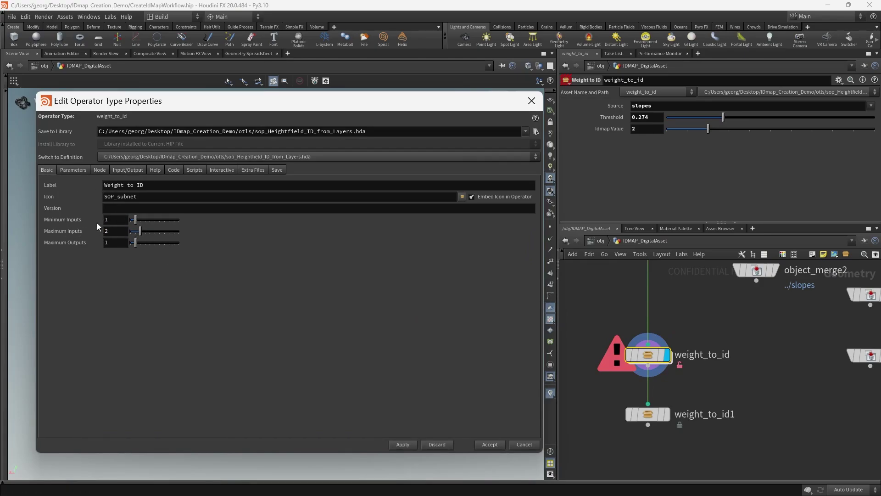
# Label the asset's first input Heightfield and its second input Mask, and accept the type properties.
pyautogui.click(124, 169)
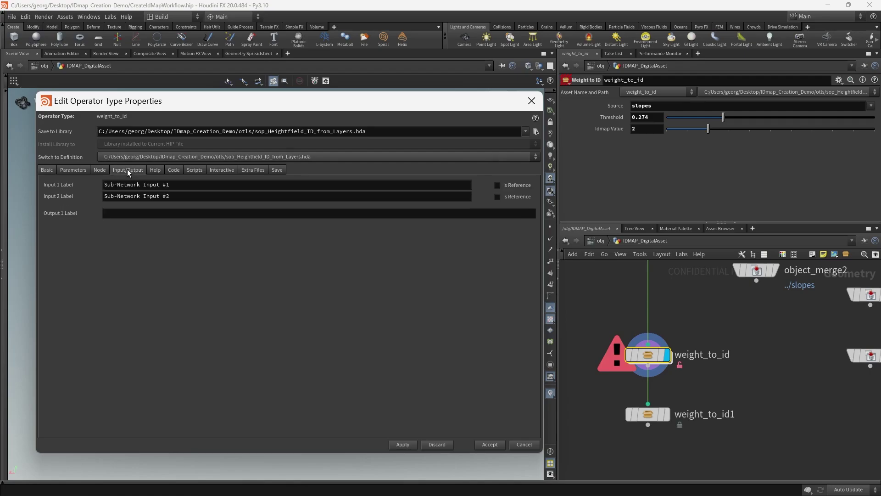
pyautogui.moveTo(195, 184); pyautogui.dragTo(66, 218)
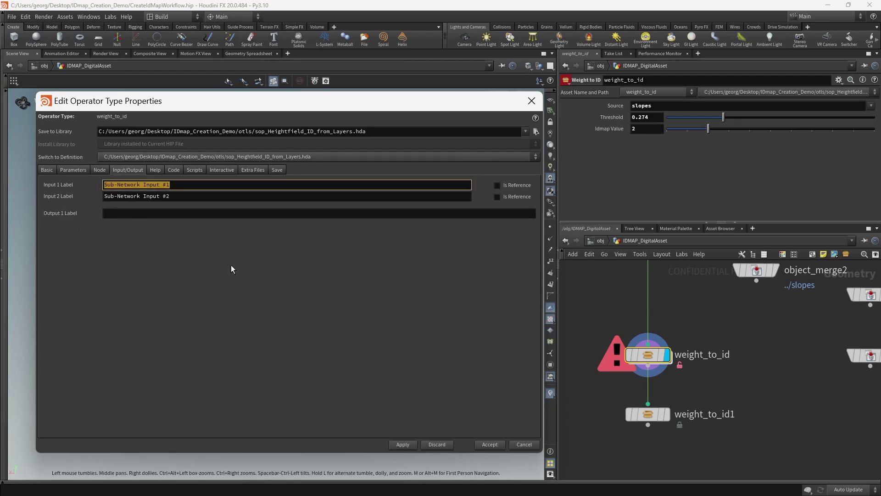
pyautogui.write('Heightfield')
pyautogui.press('Return')
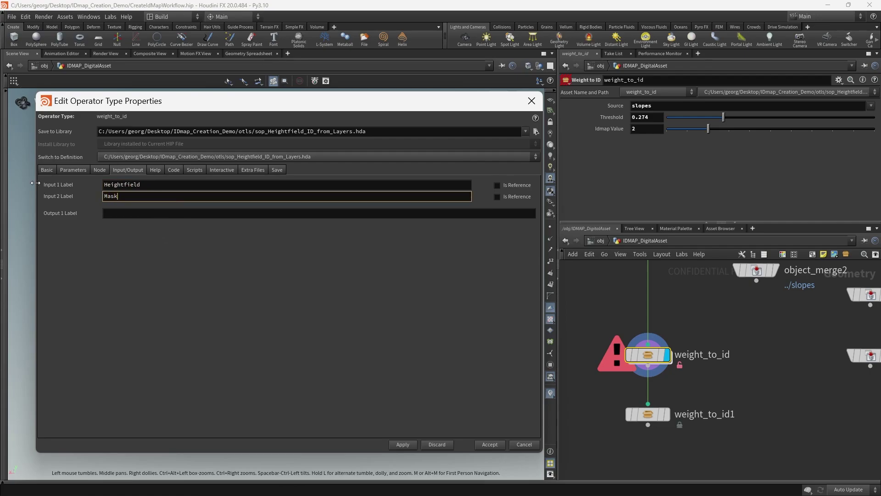
pyautogui.click(415, 448)
pyautogui.click(490, 445)
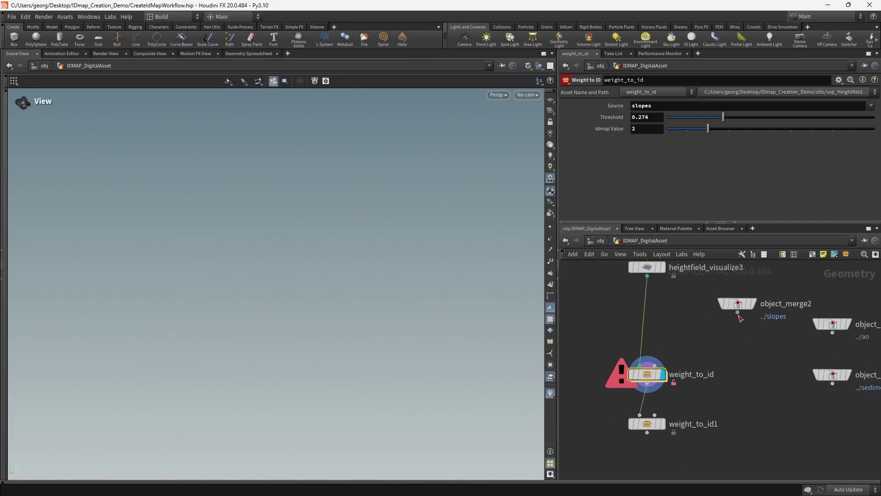
# Wire object_merge2 into weight_to_id's second input and, inside the asset, connect the Mask input to heightfield_layer1's second input.
pyautogui.click(663, 363)
pyautogui.moveTo(735, 304); pyautogui.dragTo(695, 324)
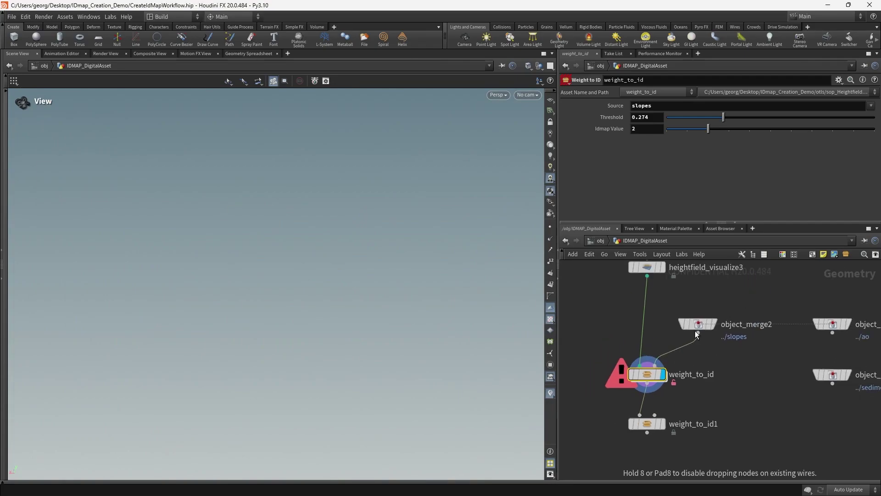
pyautogui.doubleClick(651, 376)
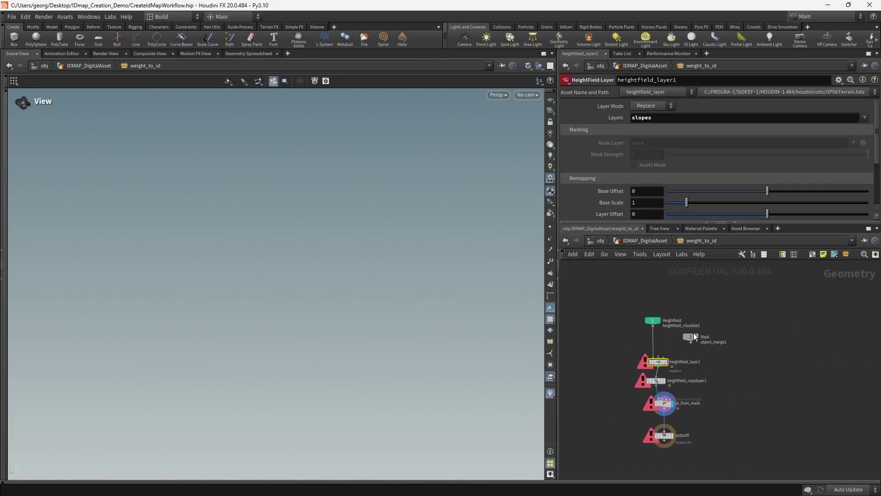
pyautogui.scroll(3, 682, 349)
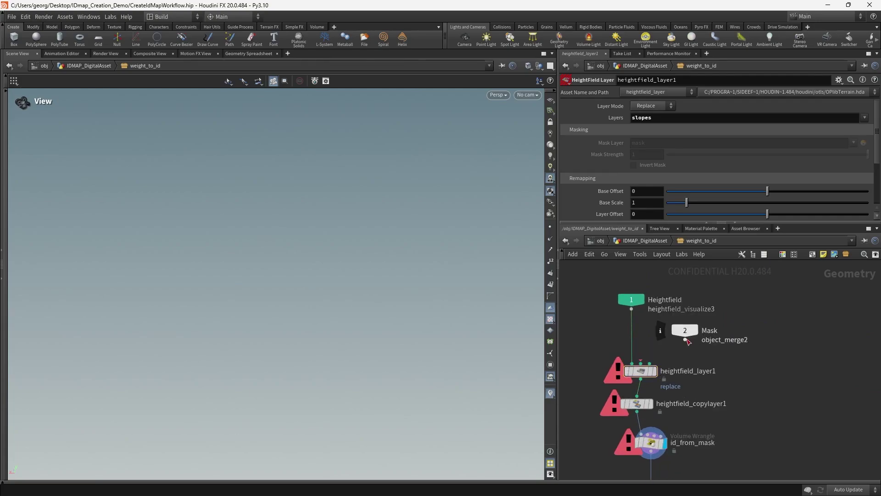
pyautogui.moveTo(686, 340); pyautogui.dragTo(642, 362)
pyautogui.moveTo(637, 300); pyautogui.dragTo(633, 287)
pyautogui.moveTo(686, 328); pyautogui.dragTo(721, 304)
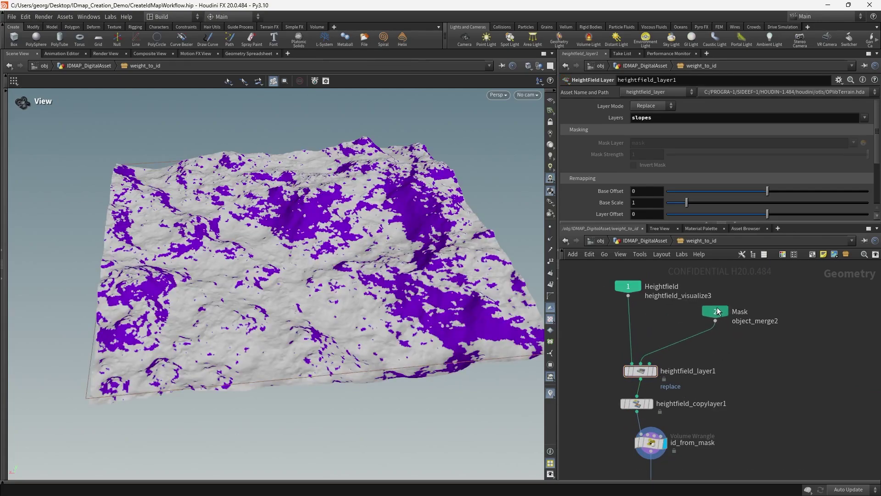
# Give heightfield_layer1's Layers parameter the same chs("../srcname1") reference that heightfield_copylayer1 uses for its Source.
pyautogui.moveTo(689, 362); pyautogui.dragTo(680, 367)
pyautogui.moveTo(719, 391); pyautogui.dragTo(765, 358, button='middle')
pyautogui.moveTo(622, 383); pyautogui.dragTo(628, 380)
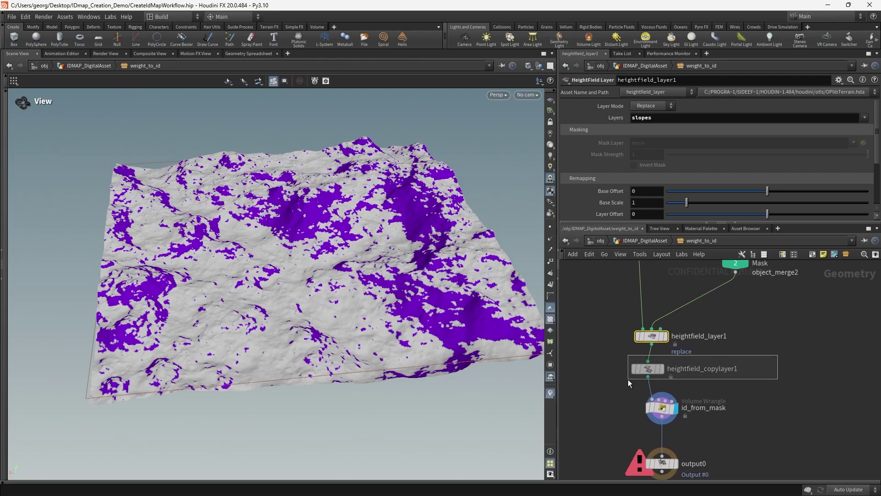
pyautogui.moveTo(628, 380); pyautogui.dragTo(628, 379)
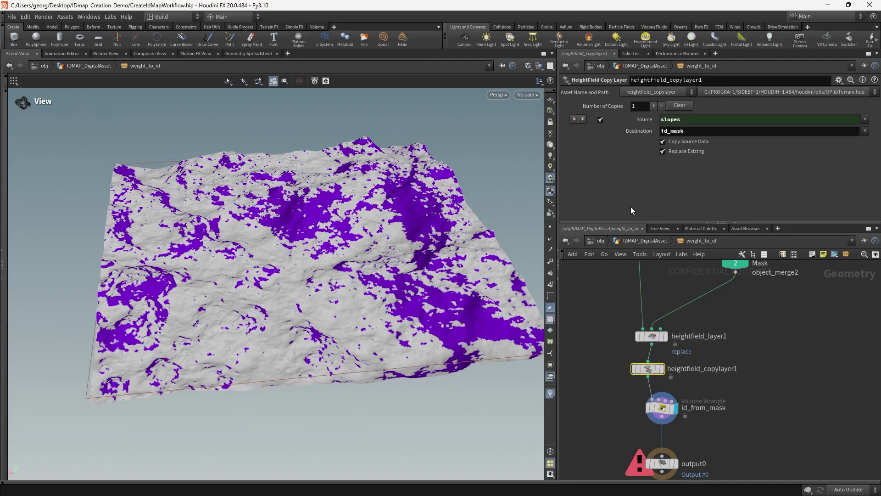
pyautogui.rightClick(646, 131)
pyautogui.click(679, 197)
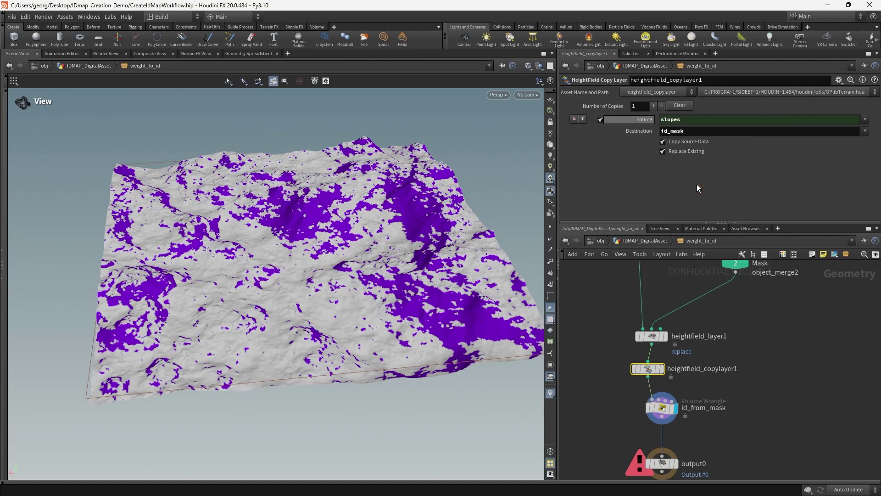
pyautogui.moveTo(746, 315); pyautogui.dragTo(605, 340)
pyautogui.rightClick(647, 117)
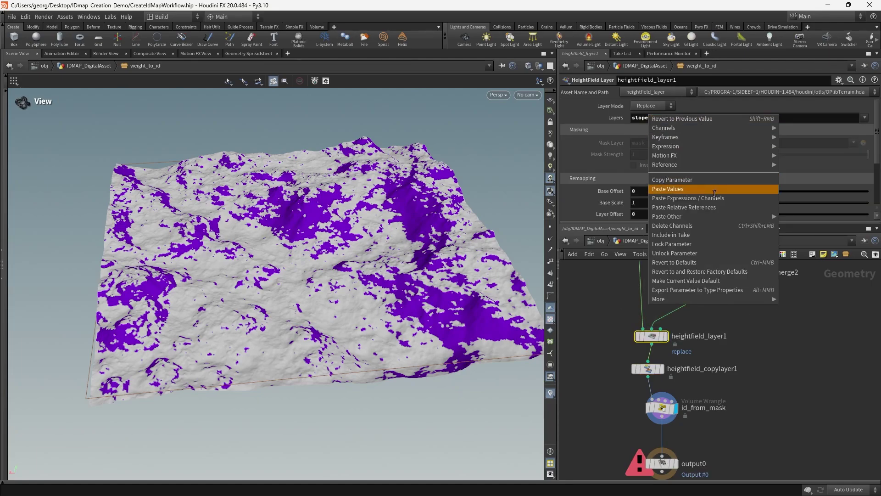
pyautogui.click(712, 208)
pyautogui.rightClick(614, 116)
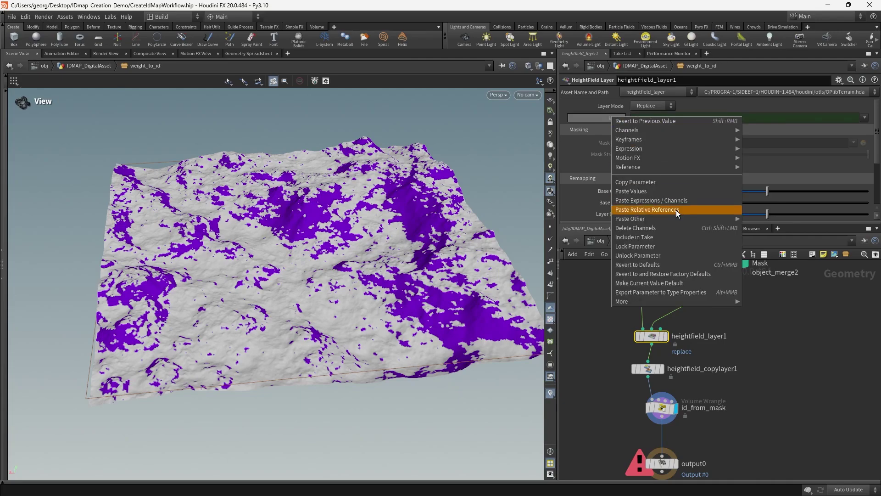
pyautogui.click(734, 210)
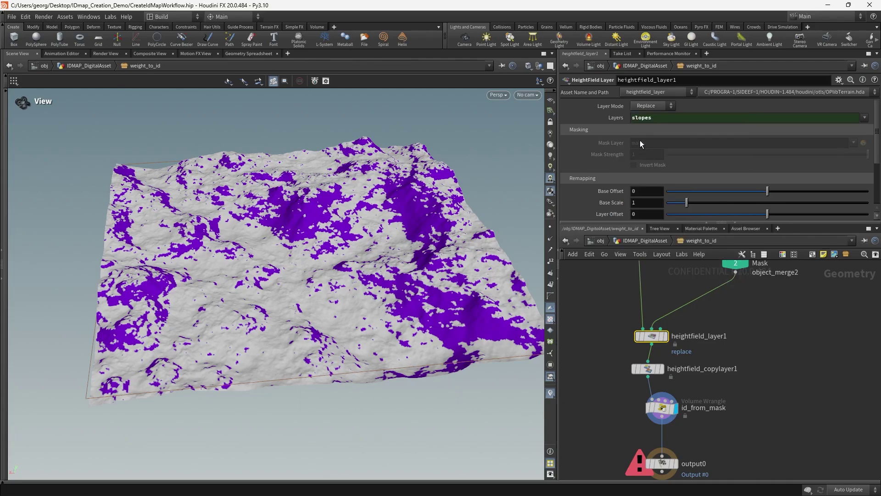
# Examine the expression in heightfield_layer1's Layers parameter and the Source and Destination layers of heightfield_copylayer1.
pyautogui.click(618, 118)
pyautogui.moveTo(698, 119); pyautogui.dragTo(612, 118)
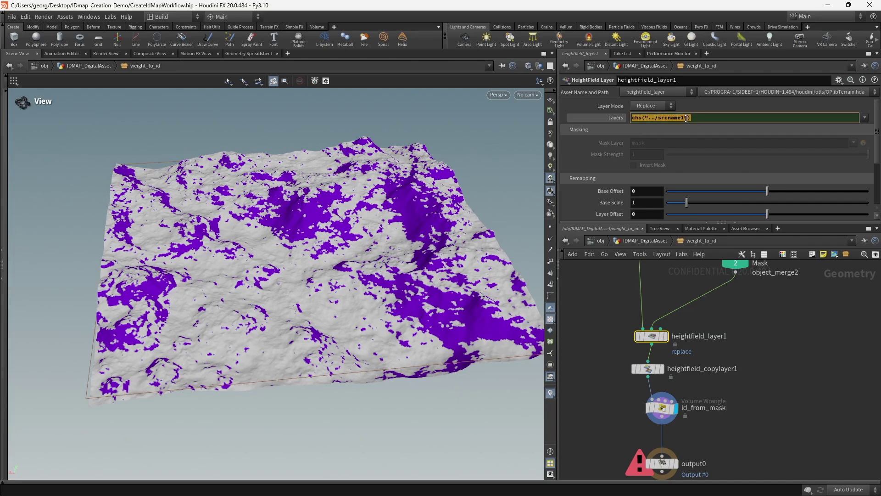
pyautogui.moveTo(713, 352); pyautogui.dragTo(621, 378)
pyautogui.moveTo(758, 328); pyautogui.dragTo(623, 341)
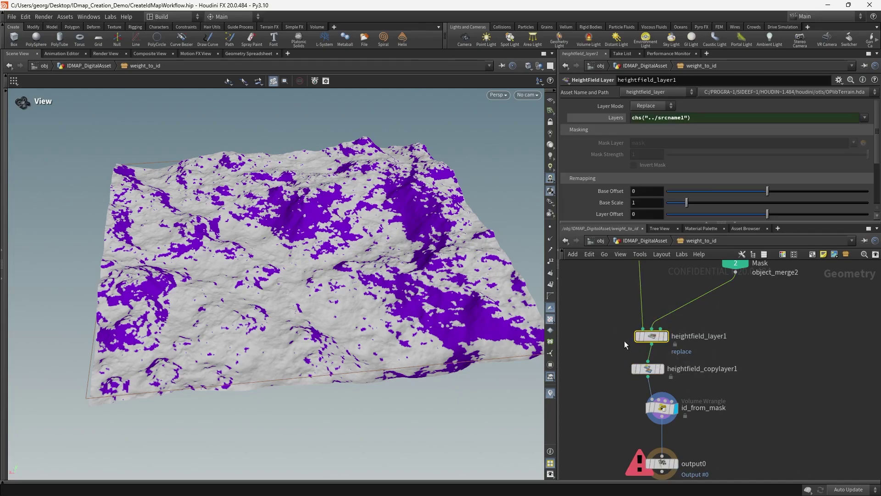
pyautogui.click(617, 118)
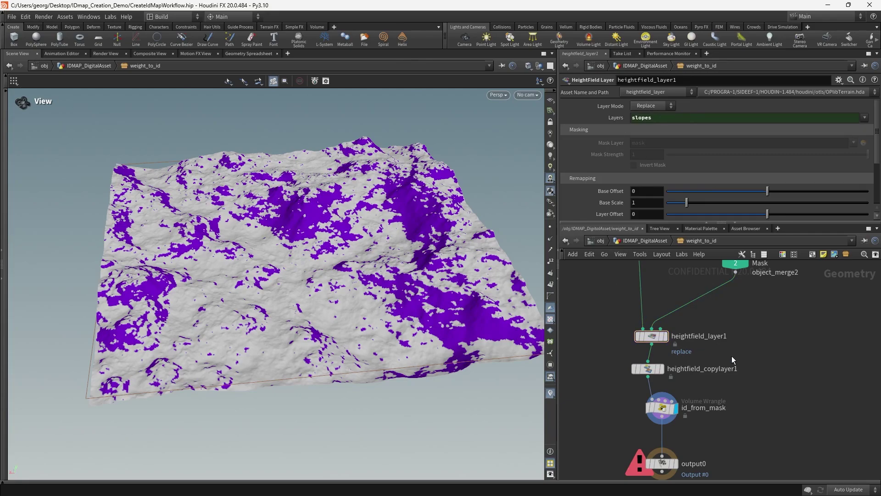
pyautogui.moveTo(738, 357); pyautogui.dragTo(630, 376)
pyautogui.moveTo(717, 382); pyautogui.dragTo(718, 360, button='middle')
pyautogui.click(749, 345)
pyautogui.scroll(-1, 749, 345)
pyautogui.moveTo(741, 318); pyautogui.dragTo(739, 352, button='middle')
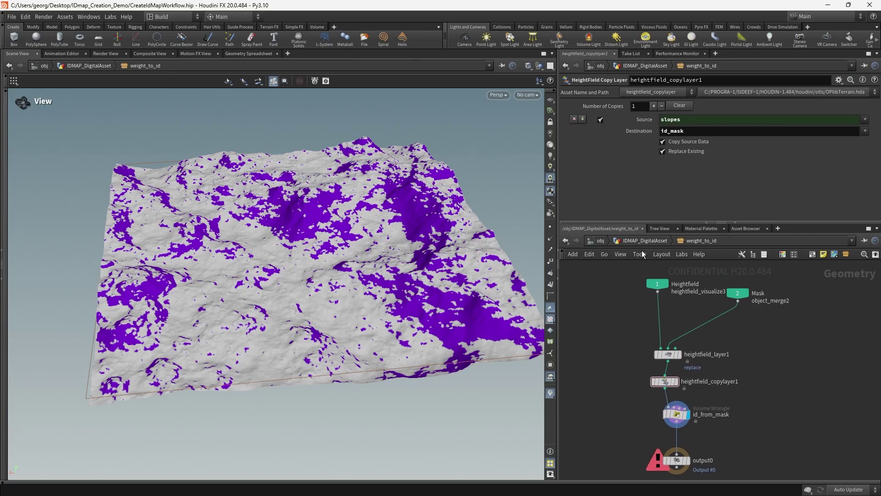
# Return to the IDMAP_DigitalAsset network and compare heightfield_visualize3 with the weight_to_id output in the viewport.
pyautogui.press('u')
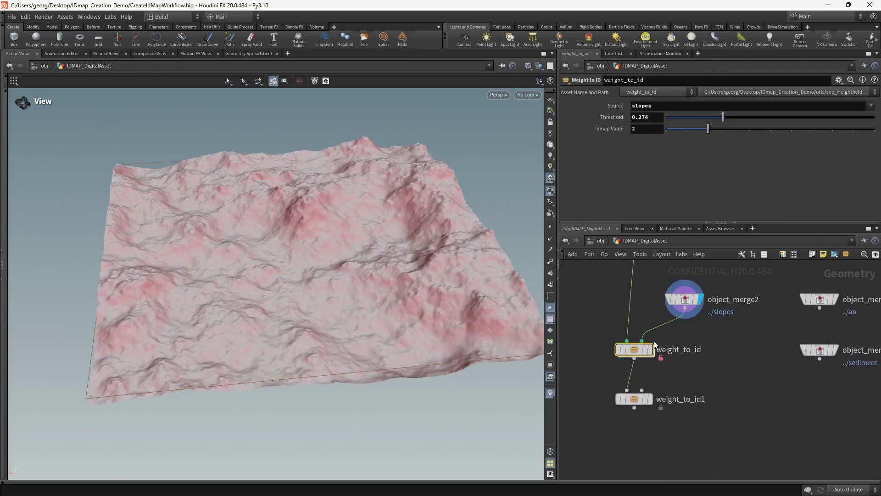
pyautogui.click(661, 334)
pyautogui.moveTo(692, 330); pyautogui.dragTo(717, 391, button='middle')
pyautogui.click(675, 304)
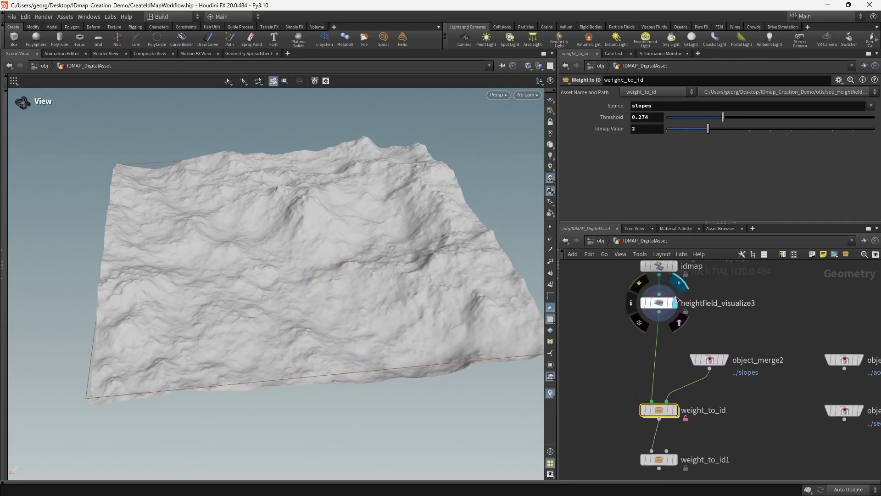
pyautogui.click(663, 355)
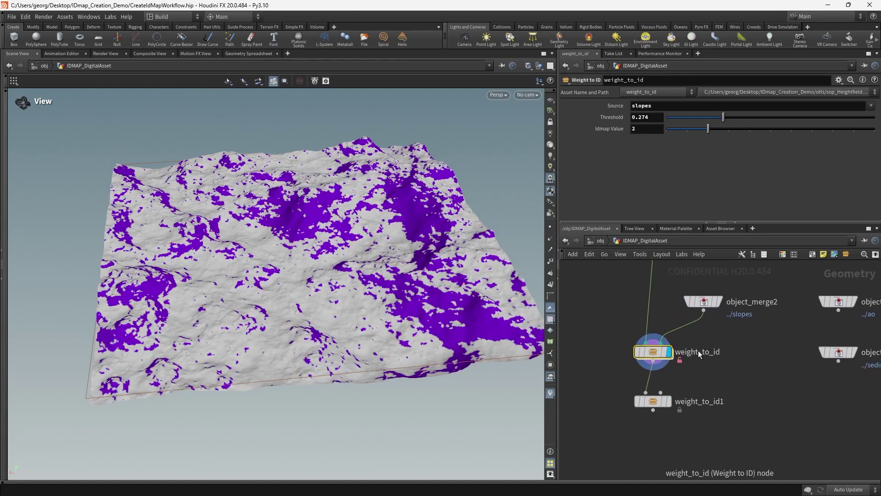
# Save the edited weight_to_id node type and match the node to its current definition.
pyautogui.rightClick(675, 351)
pyautogui.click(689, 454)
pyautogui.scroll(2, 668, 360)
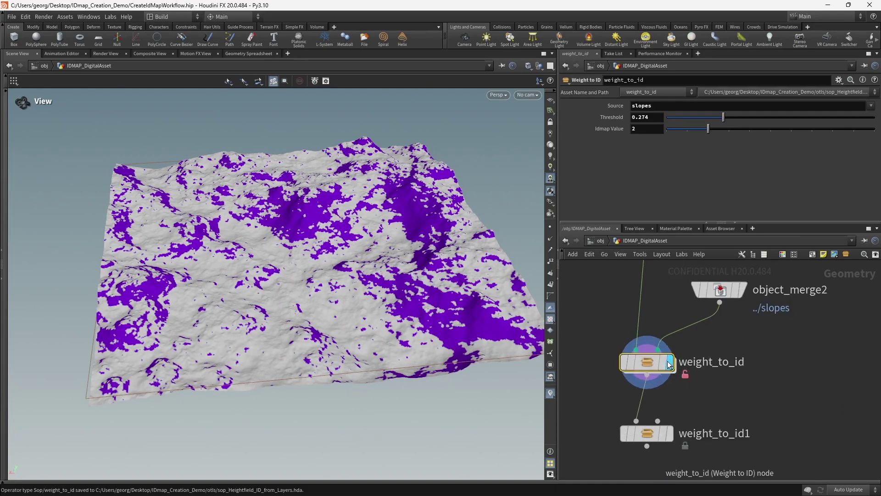
pyautogui.rightClick(668, 362)
pyautogui.click(712, 439)
# Display weight_to_id1 in the viewport and read the errors in its node info.
pyautogui.scroll(-3, 714, 384)
pyautogui.moveTo(740, 382); pyautogui.dragTo(730, 351, button='middle')
pyautogui.scroll(1, 670, 378)
pyautogui.click(679, 381)
pyautogui.moveTo(663, 387); pyautogui.dragTo(679, 380)
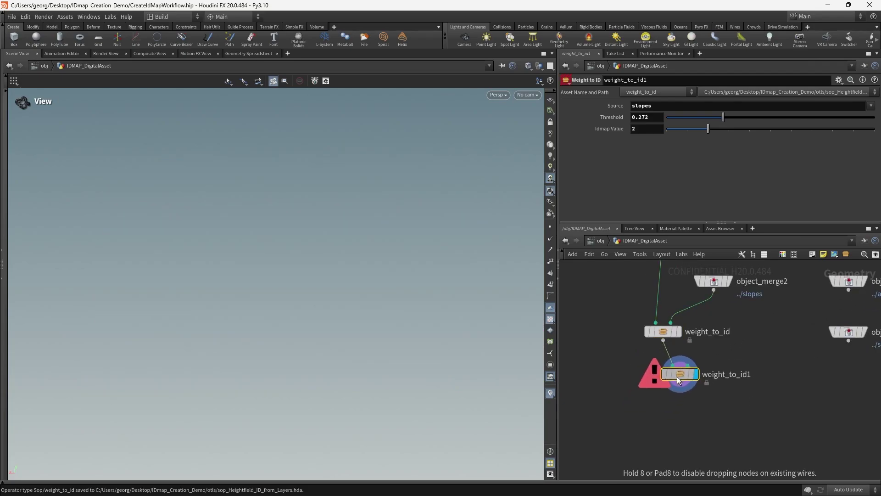
pyautogui.scroll(5, 667, 397)
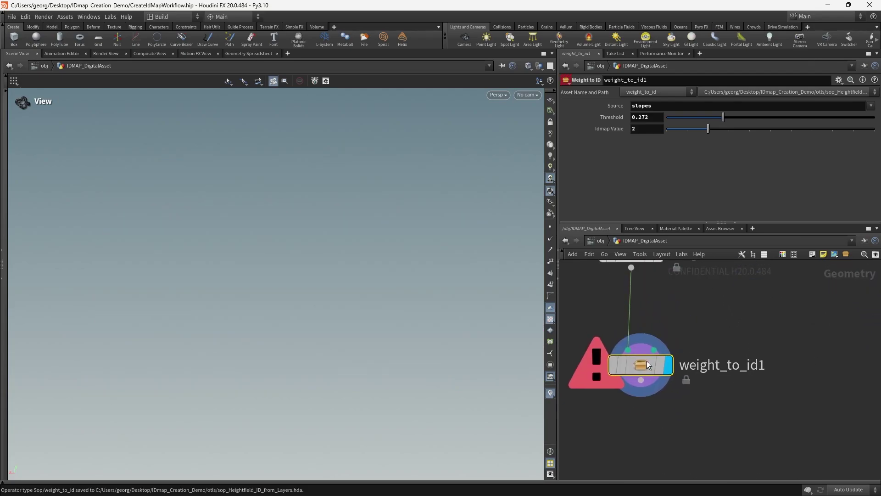
pyautogui.scroll(-3, 646, 362)
pyautogui.scroll(2, 663, 376)
pyautogui.click(638, 382)
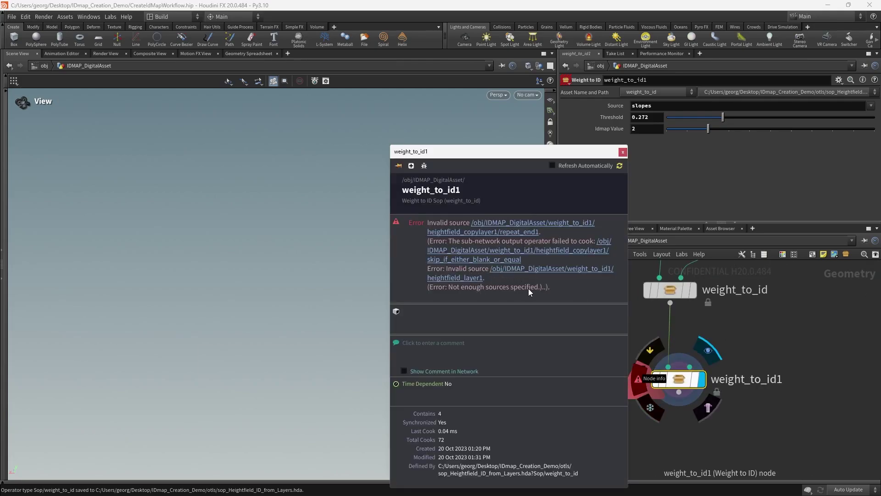
pyautogui.click(622, 151)
# Examine how object_merge2, weight_to_id and weight_to_id1 are connected, including the second input of each asset copy.
pyautogui.moveTo(700, 377)
pyautogui.mouseDown(button='middle')
pyautogui.moveTo(669, 339)
pyautogui.moveTo(694, 358)
pyautogui.moveTo(691, 366)
pyautogui.mouseUp(button='middle')
pyautogui.scroll(-2, 669, 339)
pyautogui.moveTo(722, 339); pyautogui.dragTo(726, 365, button='middle')
pyautogui.moveTo(751, 369); pyautogui.dragTo(635, 291)
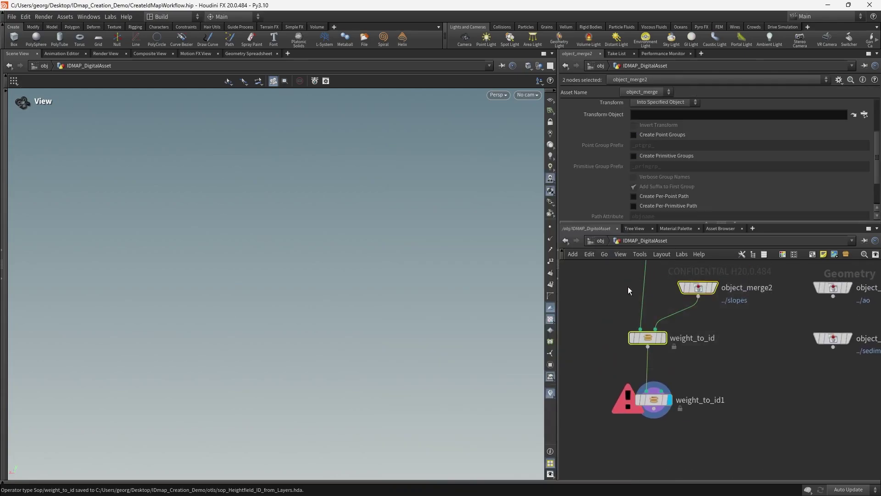
pyautogui.moveTo(647, 291); pyautogui.dragTo(656, 315, button='middle')
pyautogui.click(711, 314)
pyautogui.moveTo(711, 314); pyautogui.dragTo(709, 326)
pyautogui.moveTo(755, 372); pyautogui.dragTo(637, 309)
pyautogui.moveTo(710, 326); pyautogui.dragTo(715, 319)
pyautogui.click(725, 383)
pyautogui.moveTo(726, 392); pyautogui.dragTo(671, 365, button='middle')
pyautogui.moveTo(675, 334); pyautogui.dragTo(698, 348, button='middle')
pyautogui.scroll(2, 702, 351)
pyautogui.moveTo(724, 342); pyautogui.dragTo(637, 388)
pyautogui.moveTo(689, 336); pyautogui.dragTo(703, 362, button='middle')
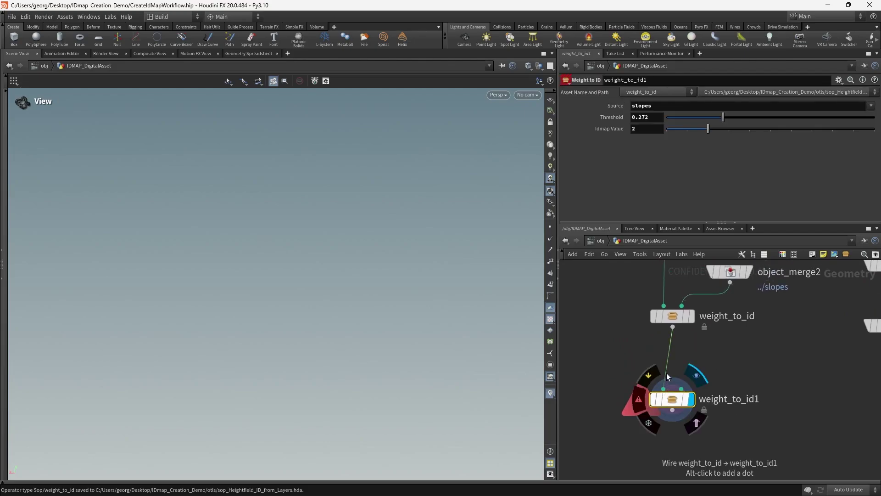
# Unlock weight_to_id1 for editing and open its internal network.
pyautogui.moveTo(668, 261); pyautogui.dragTo(668, 318, button='middle')
pyautogui.scroll(-4, 707, 395)
pyautogui.moveTo(640, 391); pyautogui.dragTo(739, 343, button='middle')
pyautogui.moveTo(606, 367); pyautogui.dragTo(762, 350, button='middle')
pyautogui.scroll(3, 678, 427)
pyautogui.moveTo(679, 427); pyautogui.dragTo(721, 386, button='middle')
pyautogui.moveTo(698, 350); pyautogui.dragTo(685, 418, button='middle')
pyautogui.press('f')
pyautogui.scroll(3, 728, 381)
pyautogui.rightClick(701, 377)
pyautogui.click(754, 446)
pyautogui.doubleClick(696, 375)
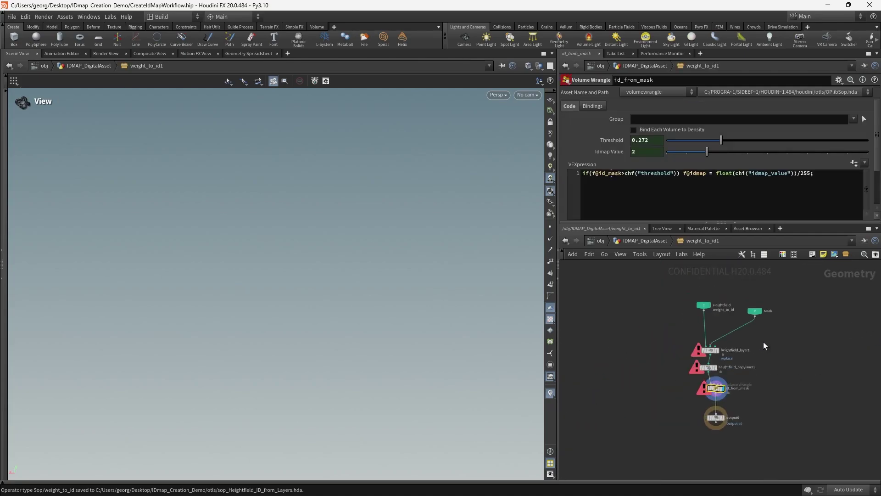
# Add a Switch-If node inside weight_to_id1 and move heightfield_layer1 up to make room above heightfield_copylayer1.
pyautogui.press('Tab')
pyautogui.write('switchif')
pyautogui.press('Return')
pyautogui.click(646, 368)
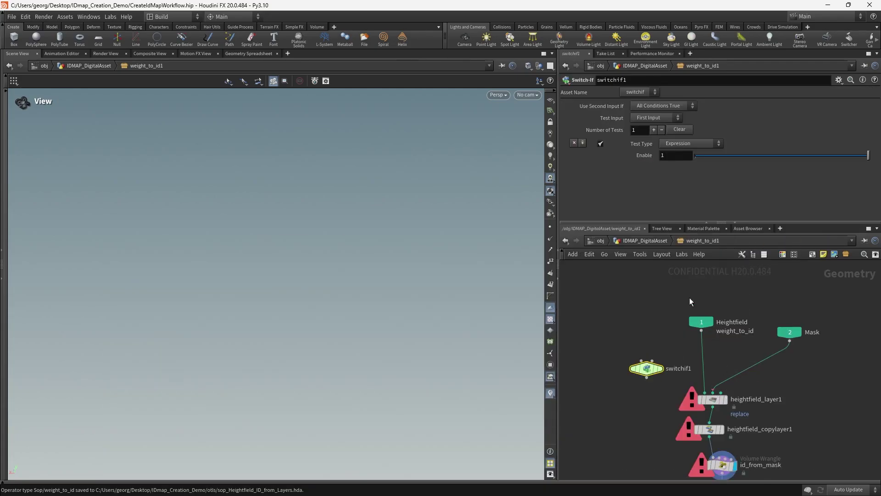
pyautogui.moveTo(694, 298); pyautogui.dragTo(828, 403)
pyautogui.moveTo(715, 397); pyautogui.dragTo(715, 324)
pyautogui.moveTo(694, 353); pyautogui.dragTo(669, 399, button='middle')
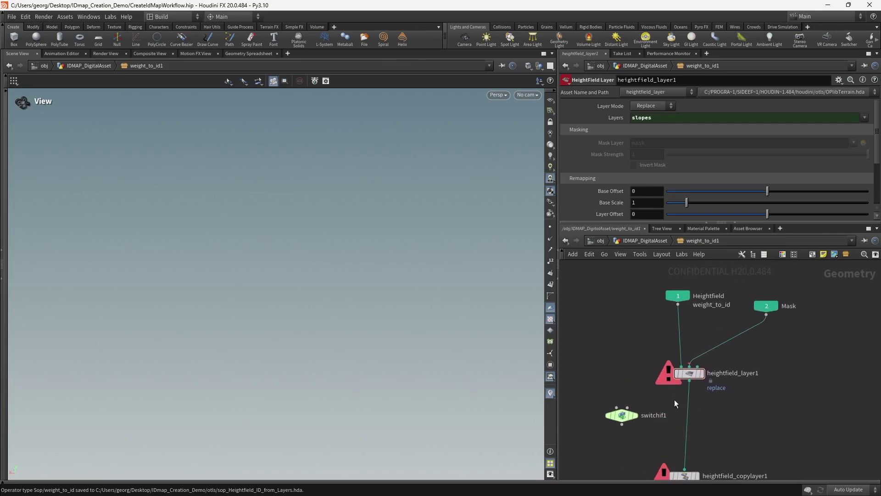
# Wire the Heightfield input and heightfield_layer1 into switchif1's first and second inputs, and set its Test Input to Spare Input 0.
pyautogui.moveTo(626, 414); pyautogui.dragTo(657, 406)
pyautogui.moveTo(679, 304); pyautogui.dragTo(632, 343)
pyautogui.moveTo(626, 304); pyautogui.dragTo(648, 399)
pyautogui.moveTo(655, 407); pyautogui.dragTo(648, 420)
pyautogui.moveTo(668, 397); pyautogui.dragTo(719, 336, button='middle')
pyautogui.scroll(2, 700, 354)
pyautogui.moveTo(696, 316); pyautogui.dragTo(656, 364)
pyautogui.click(657, 368)
pyautogui.scroll(-3, 652, 367)
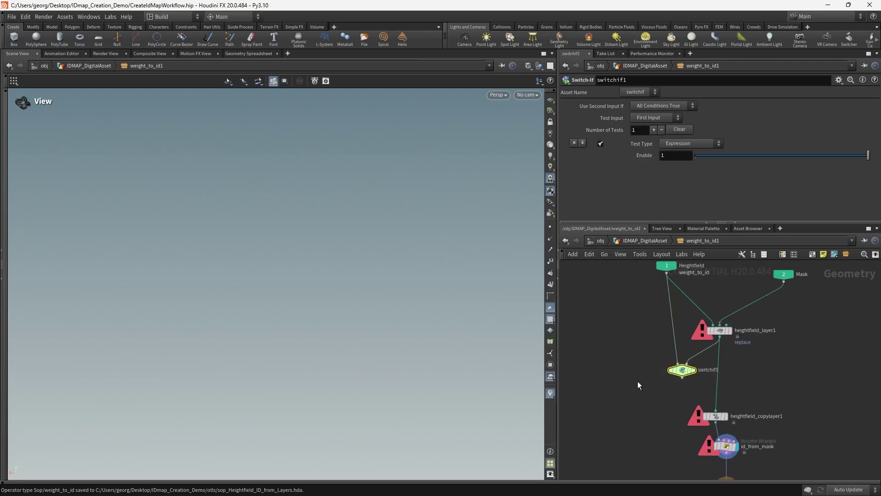
pyautogui.click(663, 114)
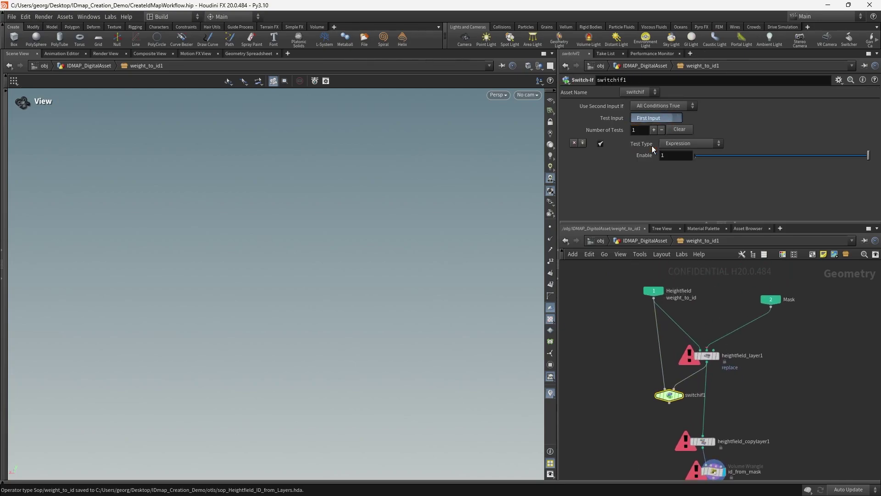
pyautogui.click(652, 145)
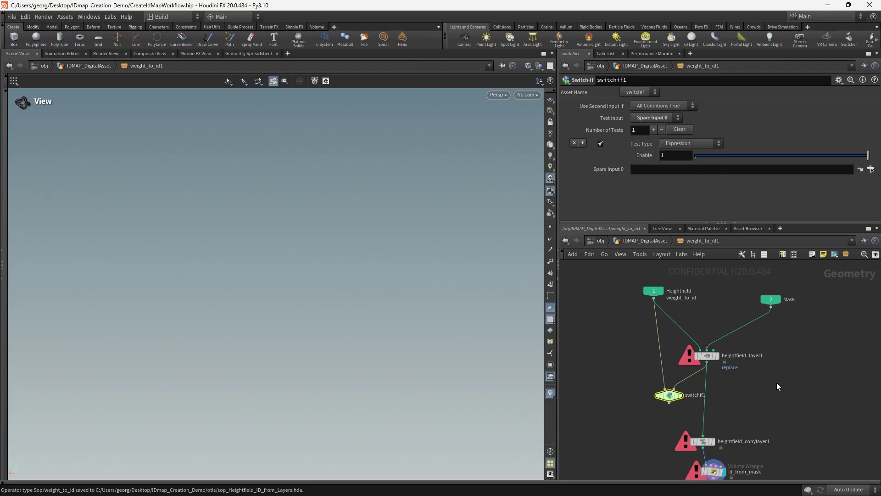
# Insert a Null named IN_MASK between the Mask input and heightfield_layer1.
pyautogui.scroll(1, 795, 334)
pyautogui.press('Tab')
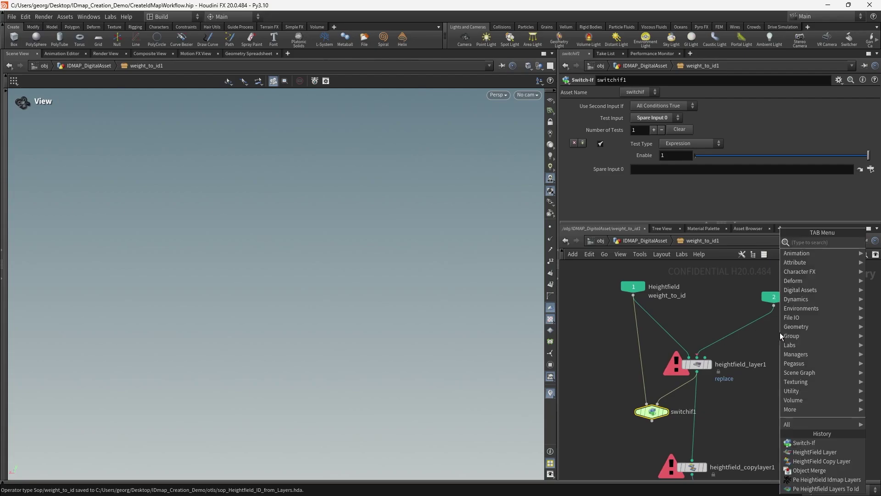
pyautogui.write('null')
pyautogui.press('Return')
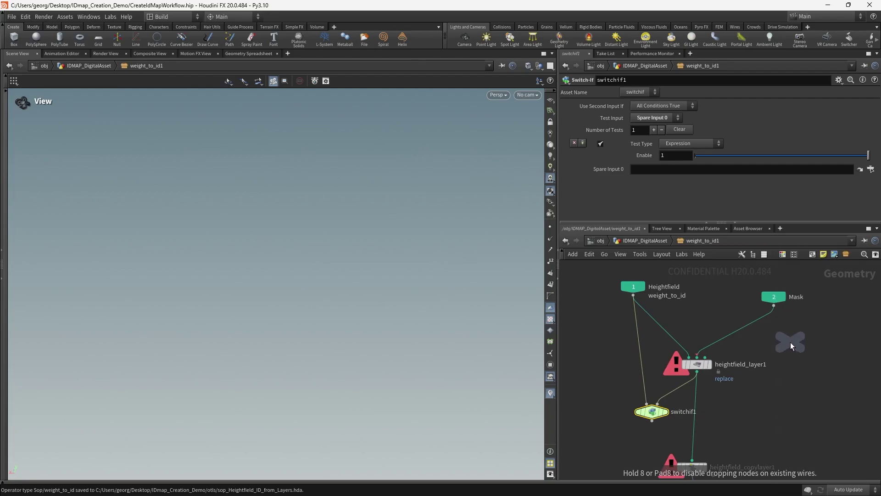
pyautogui.moveTo(791, 342)
pyautogui.mouseDown()
pyautogui.moveTo(757, 325)
pyautogui.moveTo(719, 347)
pyautogui.moveTo(749, 331)
pyautogui.moveTo(781, 339)
pyautogui.mouseUp()
pyautogui.doubleClick(794, 331)
pyautogui.write('IN_MASK')
pyautogui.press('Return')
# Point switchif1's Spare Input 0 to ../IN_MASK and set its test to Element Count with Number of Primitives Greater than 0.
pyautogui.moveTo(641, 417); pyautogui.dragTo(642, 418)
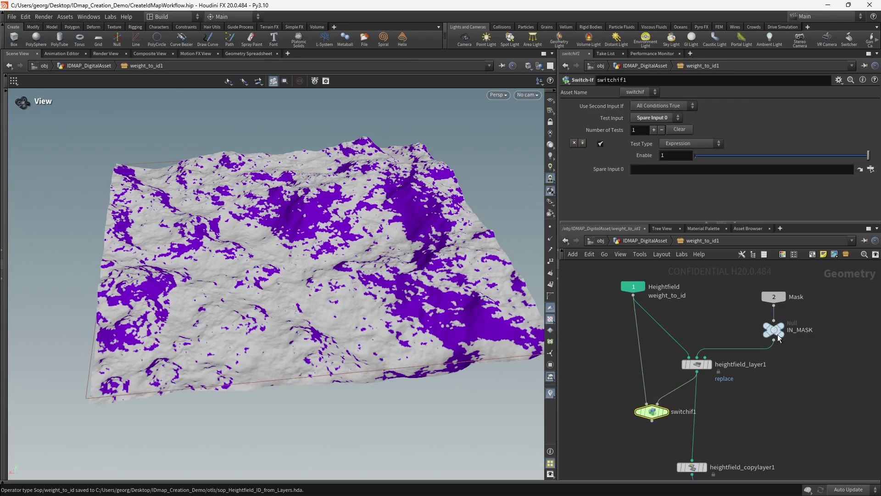
pyautogui.click(699, 143)
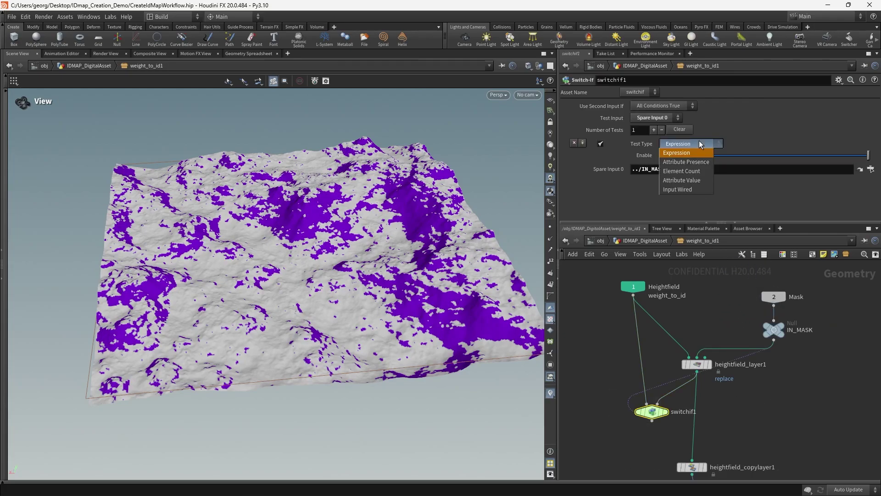
pyautogui.click(698, 171)
pyautogui.click(711, 158)
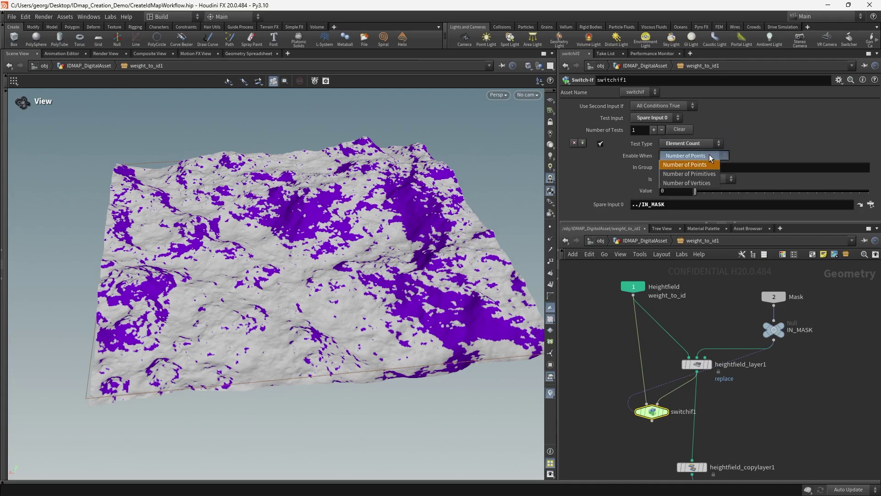
pyautogui.click(711, 175)
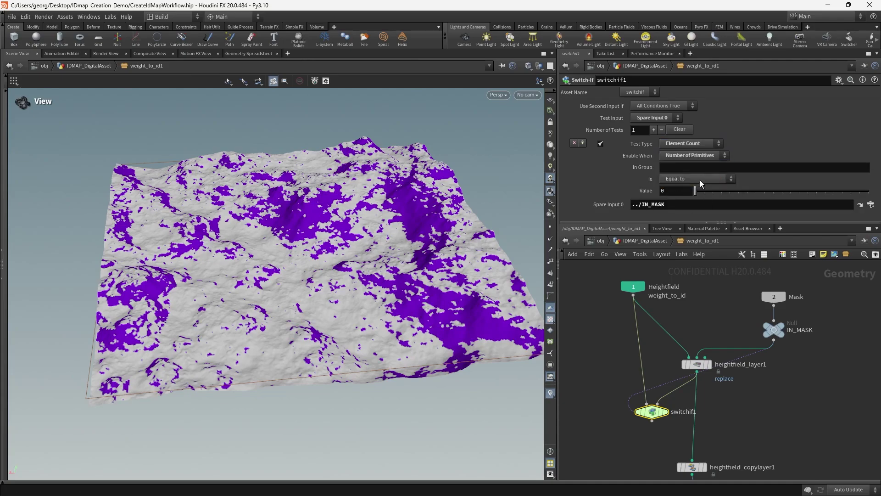
pyautogui.click(701, 179)
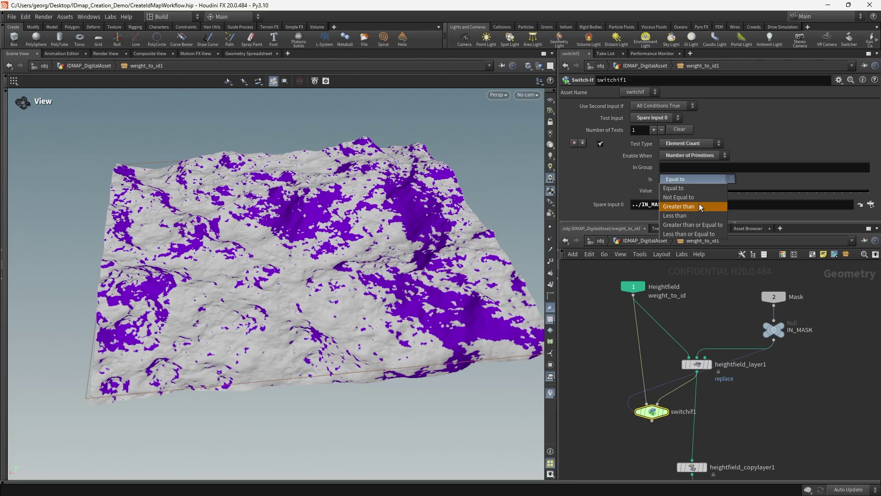
pyautogui.click(700, 206)
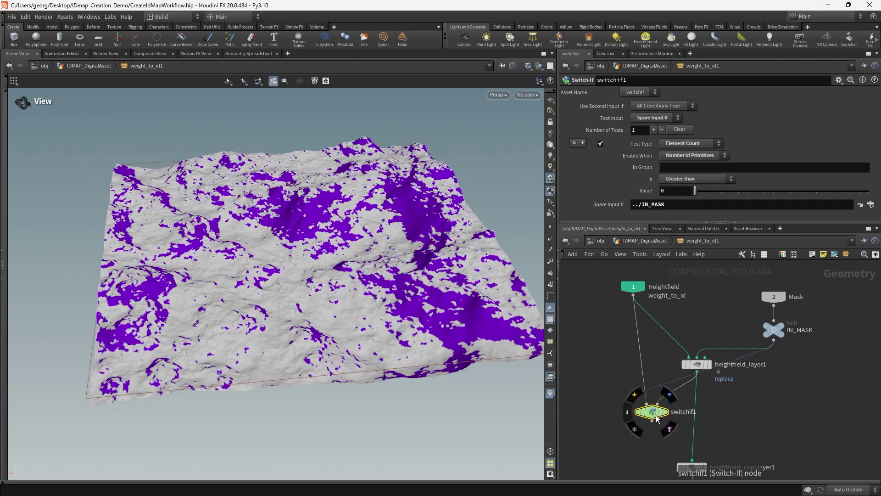
# Display the output of switchif1 in the viewport.
pyautogui.click(668, 396)
pyautogui.moveTo(729, 404); pyautogui.dragTo(737, 365, button='middle')
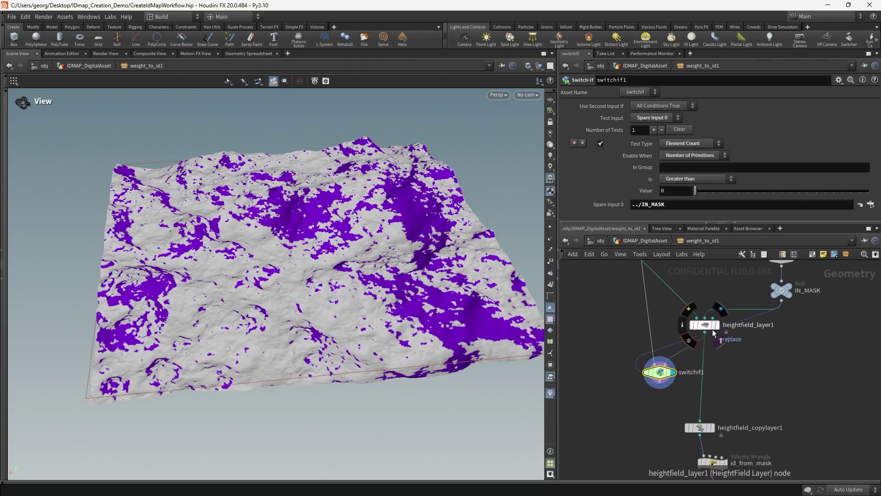
pyautogui.moveTo(820, 352); pyautogui.dragTo(804, 383, button='middle')
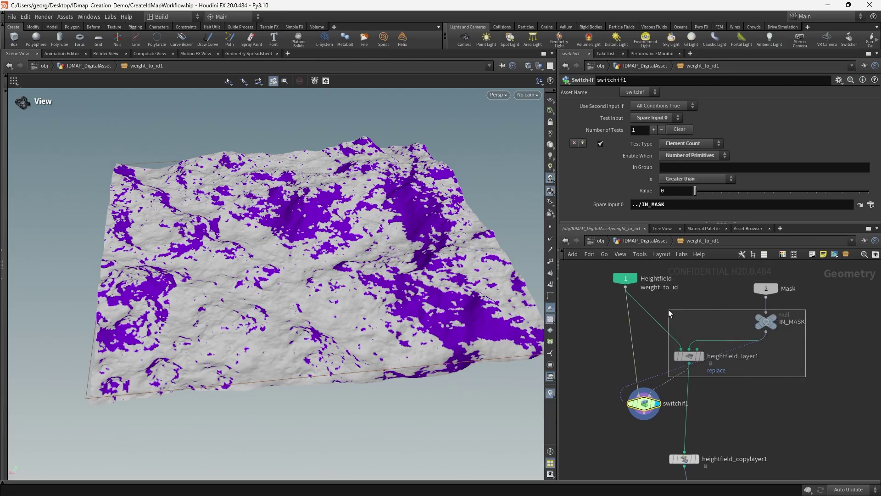
# Feed switchif1's output into heightfield_copylayer1 in place of the direct heightfield_layer1 connection, and tidy the node positions.
pyautogui.click(766, 322)
pyautogui.moveTo(736, 366); pyautogui.dragTo(776, 343, button='middle')
pyautogui.click(684, 375)
pyautogui.moveTo(685, 373); pyautogui.dragTo(694, 428, button='middle')
pyautogui.moveTo(661, 354); pyautogui.dragTo(643, 282, button='middle')
pyautogui.moveTo(678, 367); pyautogui.dragTo(718, 407)
pyautogui.moveTo(733, 382); pyautogui.dragTo(742, 339, button='middle')
pyautogui.scroll(-2, 742, 338)
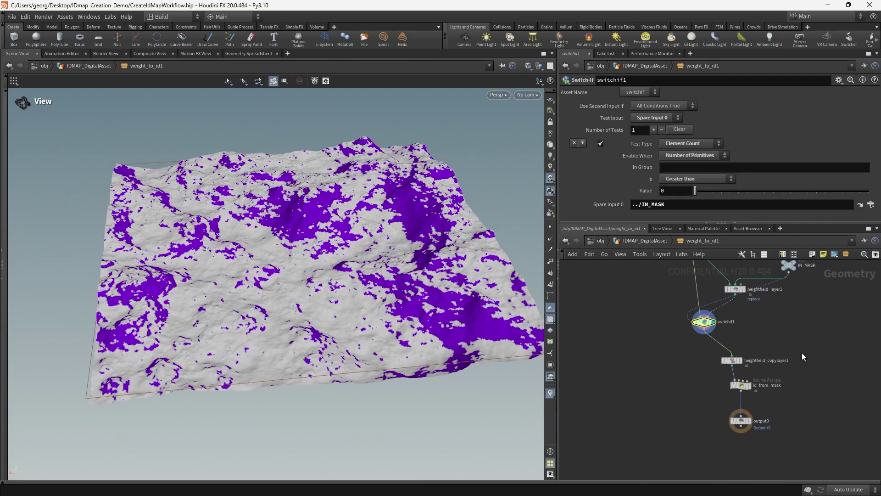
pyautogui.moveTo(808, 348); pyautogui.dragTo(709, 439)
pyautogui.moveTo(734, 360); pyautogui.dragTo(706, 355)
# Return to the IDMAP_DigitalAsset network, save weight_to_id1's node type, and match it to the current definition.
pyautogui.click(656, 240)
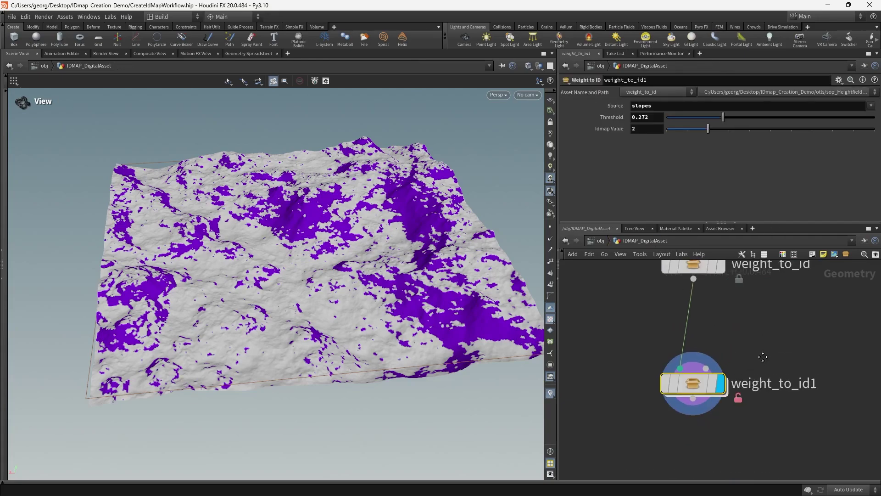
pyautogui.rightClick(730, 423)
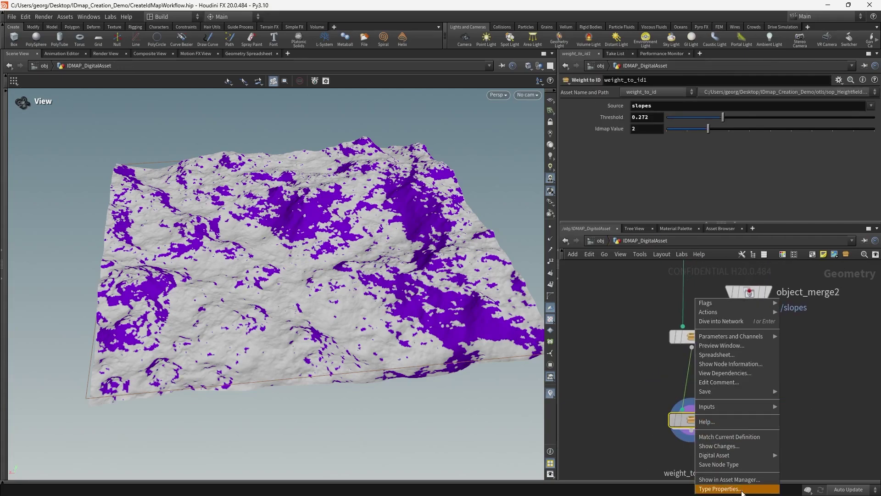
pyautogui.click(744, 464)
pyautogui.rightClick(708, 408)
pyautogui.click(744, 436)
pyautogui.moveTo(752, 373); pyautogui.dragTo(747, 411, button='middle')
pyautogui.click(715, 362)
pyautogui.click(703, 364)
pyautogui.moveTo(763, 381); pyautogui.dragTo(750, 407, button='middle')
pyautogui.moveTo(744, 344); pyautogui.dragTo(736, 344)
pyautogui.moveTo(686, 351); pyautogui.dragTo(692, 298, button='middle')
pyautogui.moveTo(781, 315); pyautogui.dragTo(762, 336, button='middle')
pyautogui.press('y')
pyautogui.moveTo(697, 329); pyautogui.dragTo(728, 332)
pyautogui.hotkey('ctrl', 'z')
# Reposition weight_to_id1 so that it sits directly beneath weight_to_id.
pyautogui.moveTo(737, 354); pyautogui.dragTo(740, 381, button='middle')
pyautogui.moveTo(734, 393); pyautogui.dragTo(698, 408)
pyautogui.scroll(-3, 707, 410)
pyautogui.moveTo(707, 410); pyautogui.dragTo(707, 357, button='middle')
pyautogui.scroll(3, 686, 388)
pyautogui.click(711, 367)
pyautogui.moveTo(760, 361); pyautogui.dragTo(608, 400)
pyautogui.moveTo(765, 414); pyautogui.dragTo(669, 374)
pyautogui.moveTo(683, 381); pyautogui.dragTo(676, 369)
pyautogui.moveTo(779, 354); pyautogui.dragTo(622, 396)
pyautogui.moveTo(680, 376); pyautogui.dragTo(688, 376)
pyautogui.scroll(-3, 755, 344)
pyautogui.scroll(3, 709, 346)
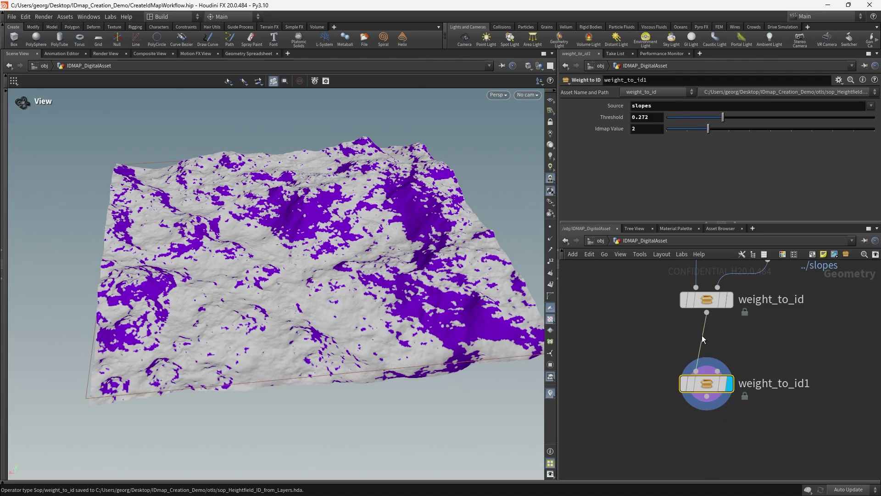
pyautogui.moveTo(710, 383); pyautogui.dragTo(712, 411)
# Insert a copy of the slopes_mask node between weight_to_id and weight_to_id1, and check its layer bindings.
pyautogui.scroll(-8, 732, 373)
pyautogui.scroll(6, 706, 298)
pyautogui.moveTo(722, 331); pyautogui.dragTo(731, 360, button='middle')
pyautogui.click(665, 339)
pyautogui.hotkey('ctrl', 'c')
pyautogui.scroll(-5, 704, 356)
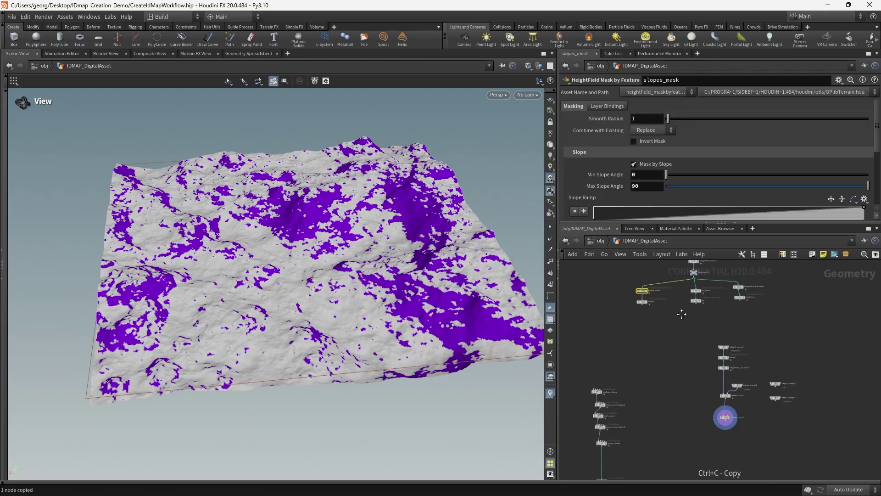
pyautogui.scroll(3, 657, 338)
pyautogui.hotkey('ctrl', 'v')
pyautogui.moveTo(661, 340); pyautogui.dragTo(719, 343)
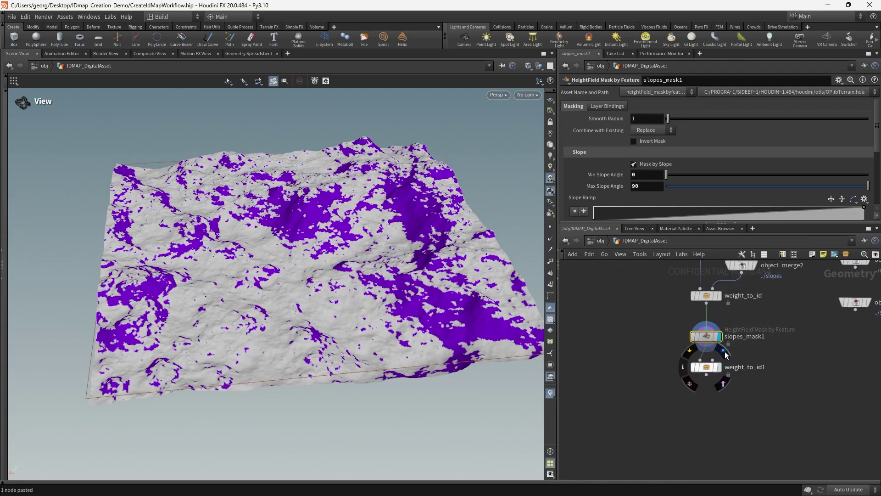
pyautogui.scroll(3, 773, 346)
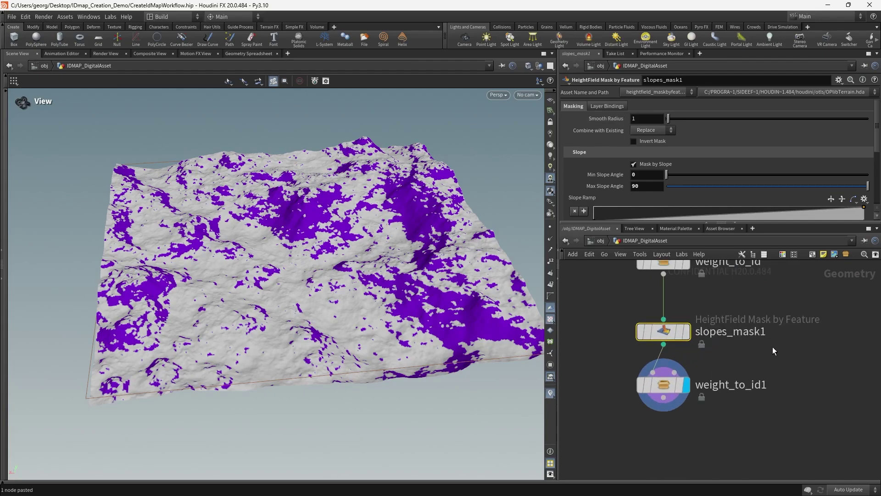
pyautogui.click(663, 331)
pyautogui.moveTo(663, 331); pyautogui.dragTo(655, 330)
pyautogui.click(607, 106)
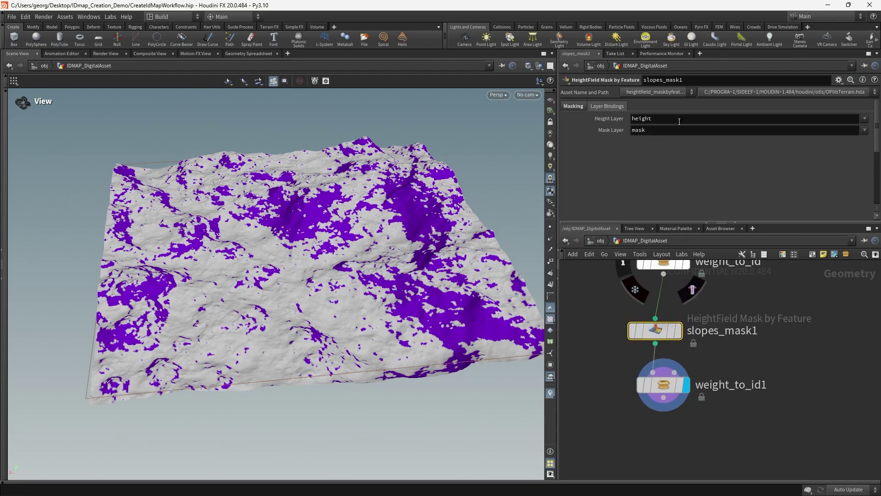
pyautogui.click(573, 106)
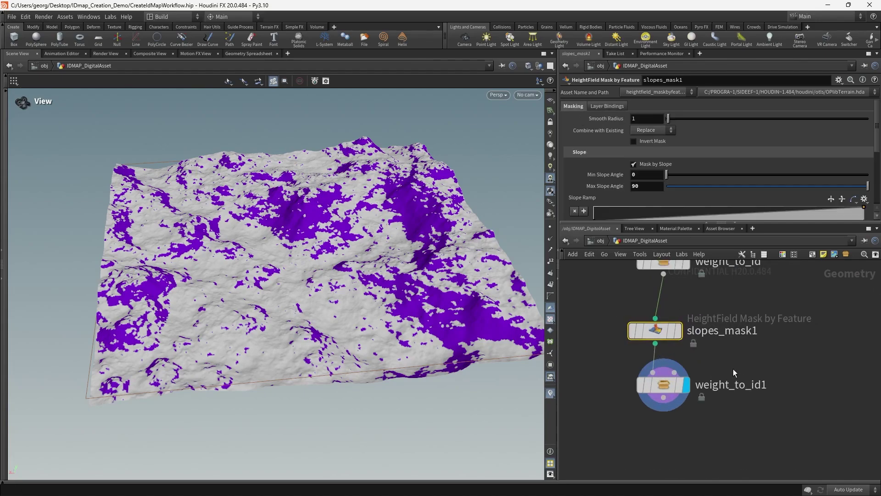
# Insert a copy of the slopes HeightField Copy Layer node between slopes_mask1 and weight_to_id1.
pyautogui.scroll(-5, 780, 431)
pyautogui.click(627, 286)
pyautogui.hotkey('ctrl', 'c')
pyautogui.scroll(3, 656, 347)
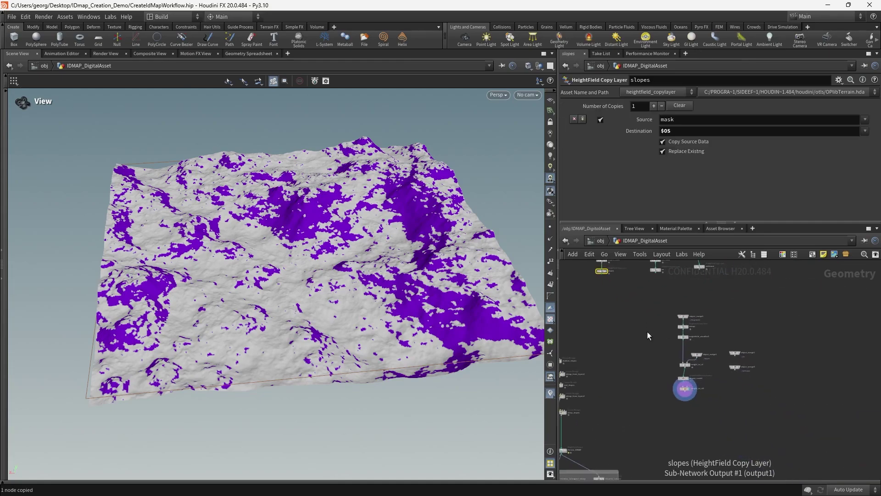
pyautogui.moveTo(760, 403); pyautogui.dragTo(744, 377, button='middle')
pyautogui.hotkey('ctrl', 'v')
pyautogui.moveTo(711, 384); pyautogui.dragTo(681, 384)
pyautogui.scroll(5, 707, 393)
pyautogui.click(713, 384)
pyautogui.press('Return')
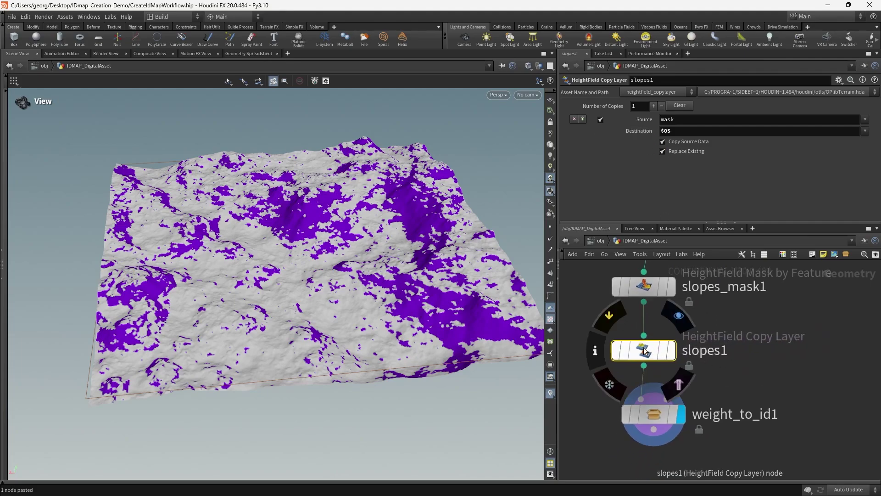
# Rename the copied HeightField Copy Layer node slopes_two, checking its layer list in the node info before and after.
pyautogui.click(601, 349)
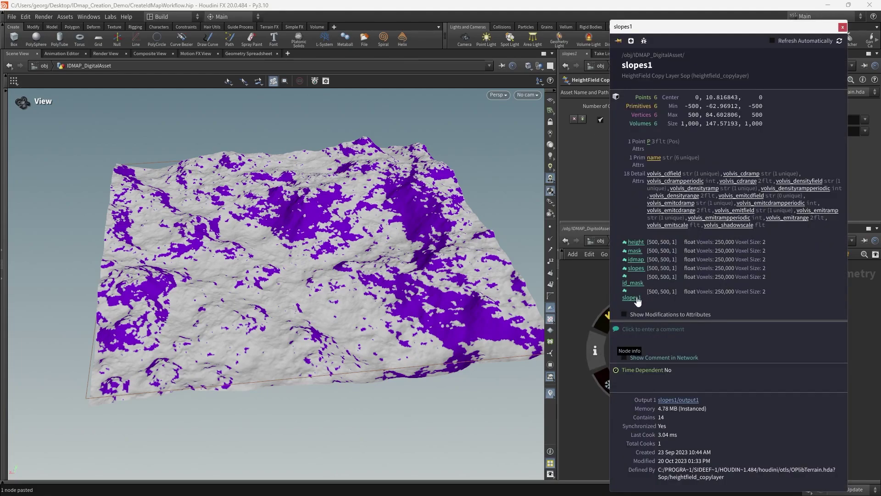
pyautogui.click(582, 406)
pyautogui.click(717, 356)
pyautogui.moveTo(718, 357); pyautogui.dragTo(731, 356)
pyautogui.write('slopes_two')
pyautogui.press('Return')
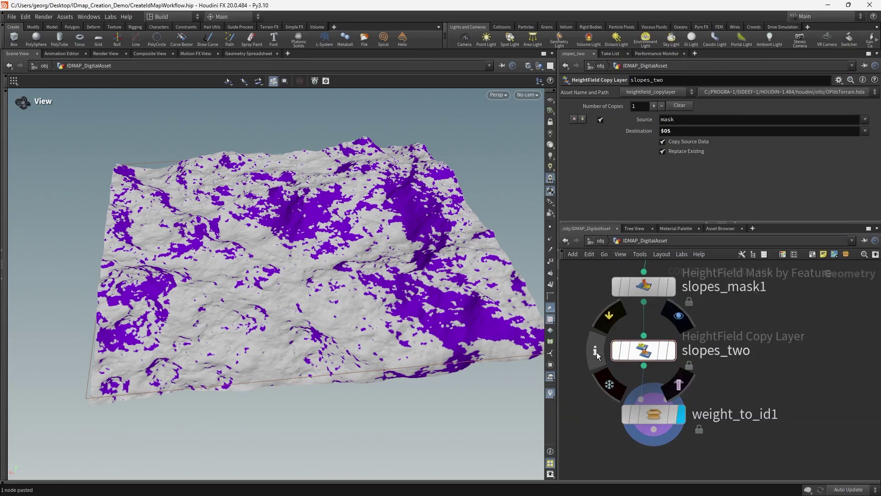
pyautogui.click(595, 350)
pyautogui.moveTo(586, 387); pyautogui.dragTo(604, 353, button='middle')
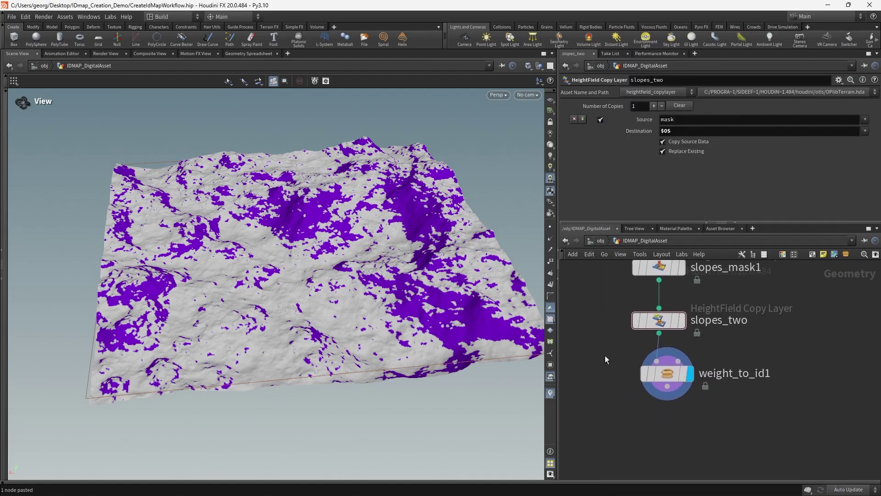
# Set weight_to_id1's Source to slopes_two, Threshold to 0.453 and Idmap Value to 3.
pyautogui.click(664, 373)
pyautogui.click(869, 107)
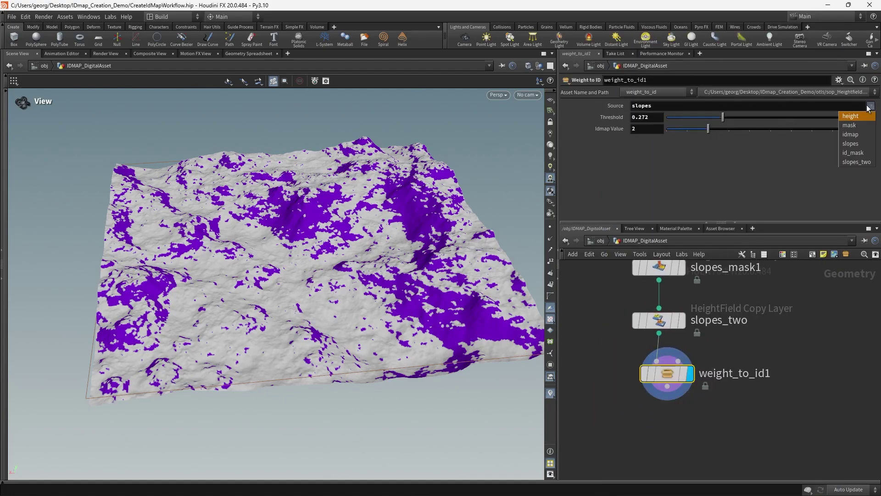
pyautogui.click(856, 162)
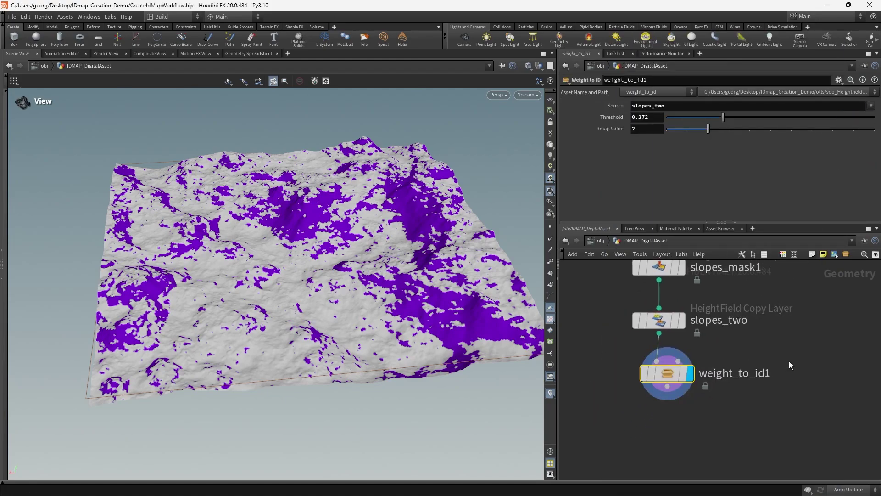
pyautogui.moveTo(708, 128); pyautogui.dragTo(766, 116)
pyautogui.scroll(-2, 744, 386)
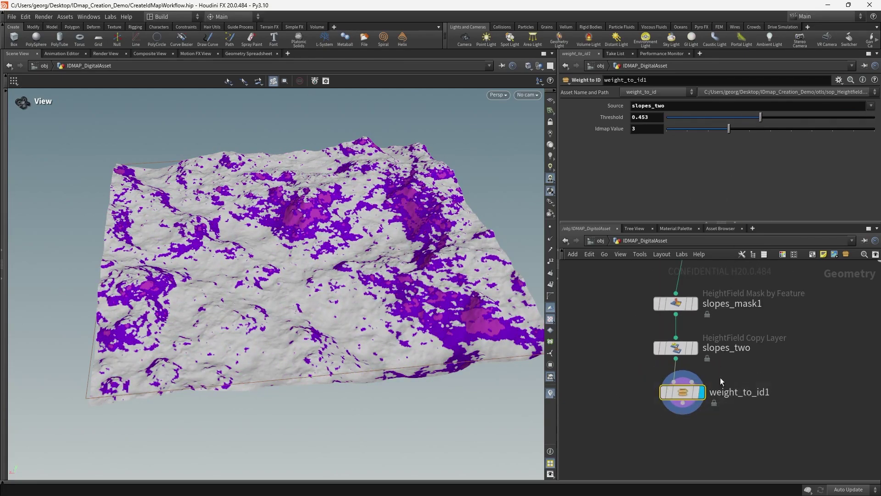
# Delete the slopes_mask1 and slopes_two nodes between weight_to_id and weight_to_id1.
pyautogui.scroll(-2, 748, 403)
pyautogui.moveTo(745, 400); pyautogui.dragTo(721, 410, button='middle')
pyautogui.moveTo(741, 400); pyautogui.dragTo(631, 352)
pyautogui.moveTo(664, 364)
pyautogui.mouseDown()
pyautogui.moveTo(627, 360)
pyautogui.moveTo(663, 363)
pyautogui.mouseUp()
pyautogui.moveTo(744, 399); pyautogui.dragTo(768, 387, button='middle')
pyautogui.scroll(2, 764, 388)
pyautogui.moveTo(757, 390); pyautogui.dragTo(670, 324)
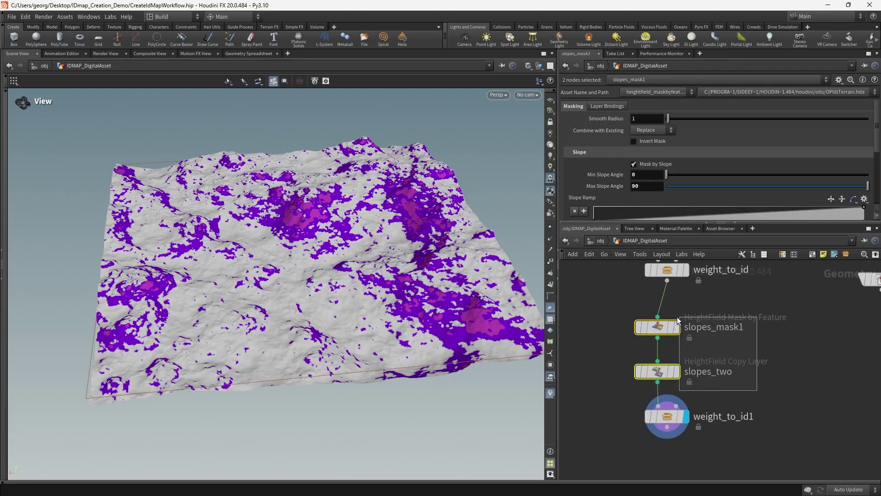
pyautogui.press('Delete')
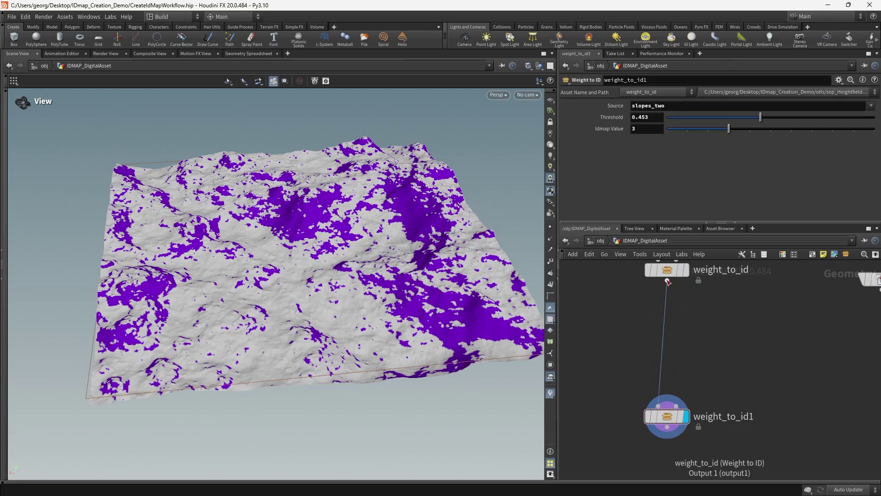
# Move weight_to_id1 closer to weight_to_id and wire object_merge3, which fetches ../ao, into its second input.
pyautogui.moveTo(686, 409); pyautogui.dragTo(698, 323)
pyautogui.scroll(-3, 684, 344)
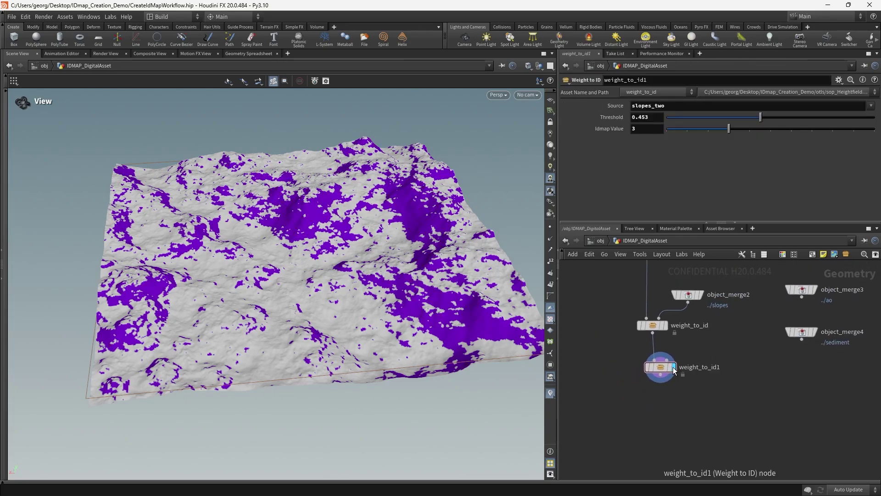
pyautogui.moveTo(805, 303); pyautogui.dragTo(654, 379)
pyautogui.scroll(2, 739, 374)
pyautogui.moveTo(727, 373)
pyautogui.mouseDown(button='middle')
pyautogui.moveTo(744, 360)
pyautogui.moveTo(739, 374)
pyautogui.mouseUp(button='middle')
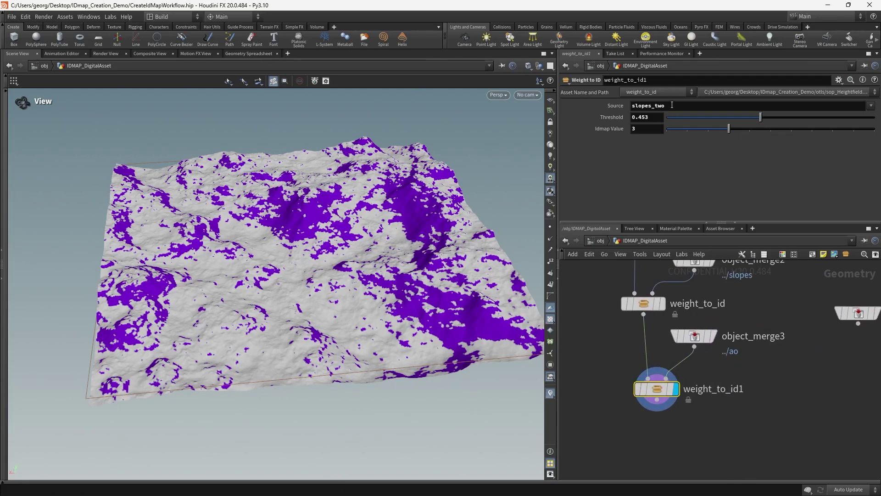
# Examine which layers weight_to_id1 offers as Source and look over the surrounding network that supplies the ao mask.
pyautogui.click(871, 107)
pyautogui.click(849, 193)
pyautogui.click(714, 336)
pyautogui.click(676, 389)
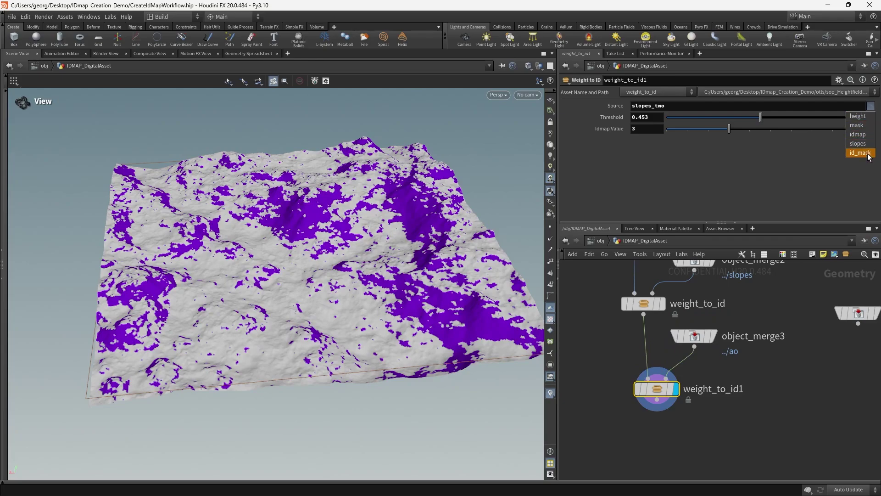
pyautogui.click(843, 198)
pyautogui.scroll(-5, 807, 336)
pyautogui.moveTo(763, 280); pyautogui.dragTo(770, 373, button='middle')
pyautogui.moveTo(730, 353); pyautogui.dragTo(717, 385, button='middle')
pyautogui.moveTo(809, 370); pyautogui.dragTo(701, 375, button='middle')
pyautogui.scroll(1, 779, 357)
pyautogui.click(729, 335)
pyautogui.scroll(-1, 727, 360)
pyautogui.moveTo(740, 418); pyautogui.dragTo(673, 283, button='middle')
pyautogui.moveTo(718, 404); pyautogui.dragTo(717, 357, button='middle')
pyautogui.scroll(3, 749, 383)
pyautogui.click(717, 404)
pyautogui.moveTo(721, 403); pyautogui.dragTo(691, 380, button='middle')
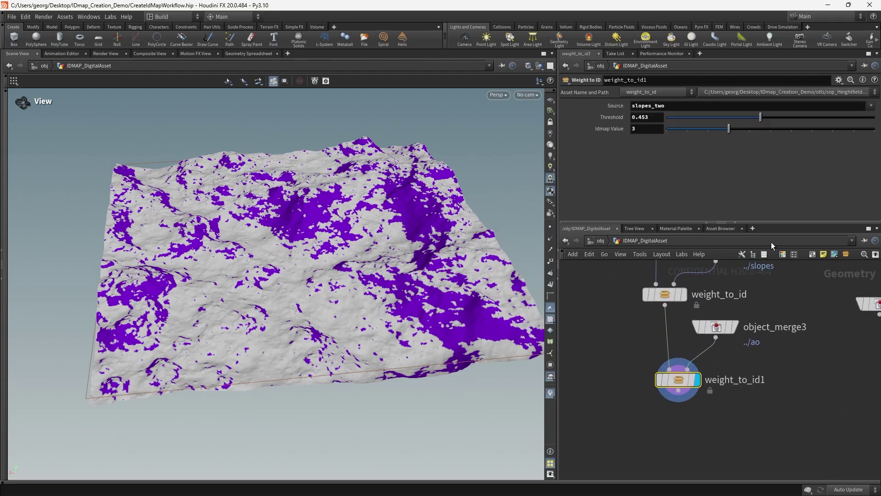
# Set weight_to_id1's Source to ao and its Threshold to 0.711, checking the available source layers.
pyautogui.click(731, 109)
pyautogui.write('ao')
pyautogui.press('Return')
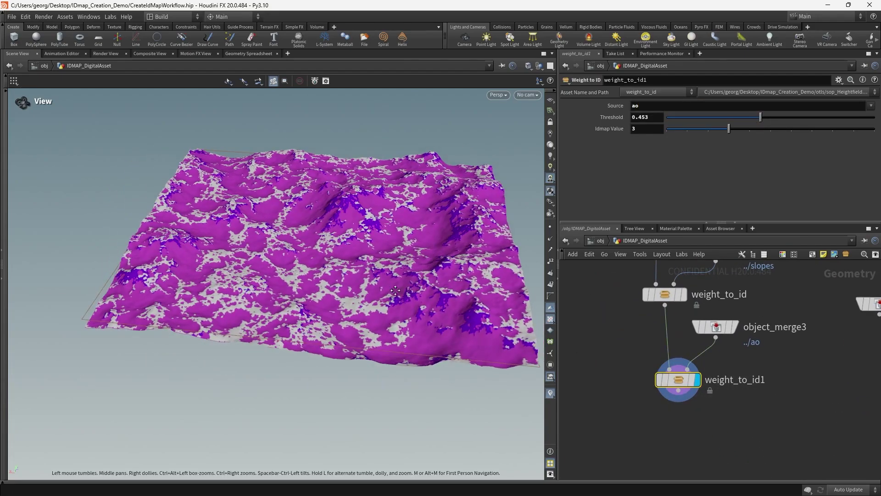
pyautogui.click(870, 106)
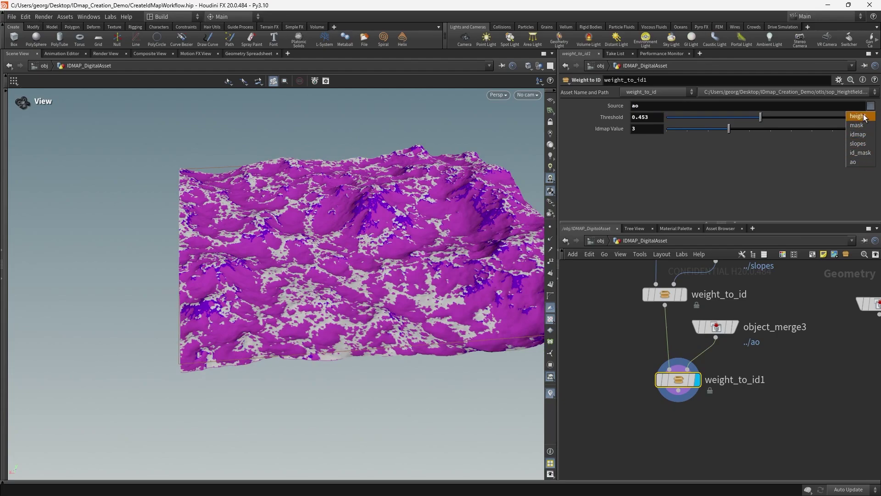
pyautogui.click(855, 196)
pyautogui.moveTo(713, 272); pyautogui.dragTo(731, 282, button='middle')
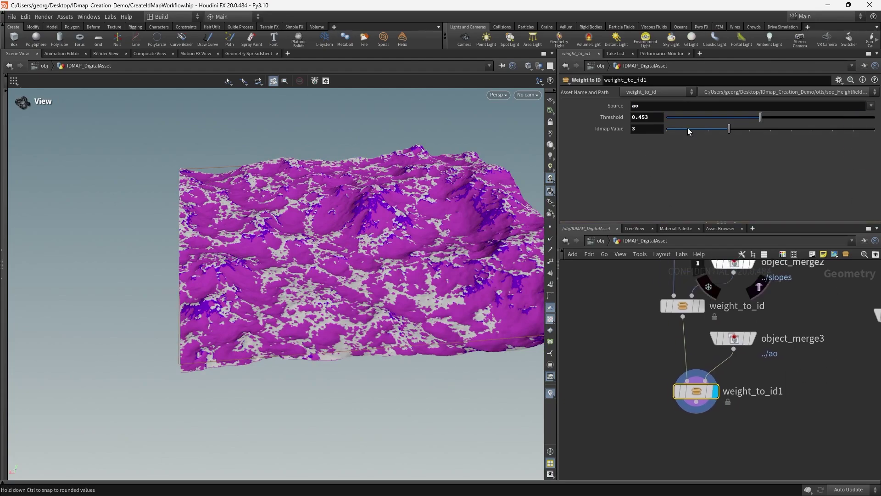
pyautogui.moveTo(753, 115); pyautogui.dragTo(813, 114)
pyautogui.moveTo(724, 129)
pyautogui.mouseDown()
pyautogui.moveTo(706, 129)
pyautogui.moveTo(734, 129)
pyautogui.mouseUp()
# Add a copy of weight_to_id1 at the end of the chain and wire object_merge4, the sediment merge, into its second input.
pyautogui.moveTo(790, 377); pyautogui.dragTo(770, 348, button='middle')
pyautogui.hotkey('ctrl', 'v')
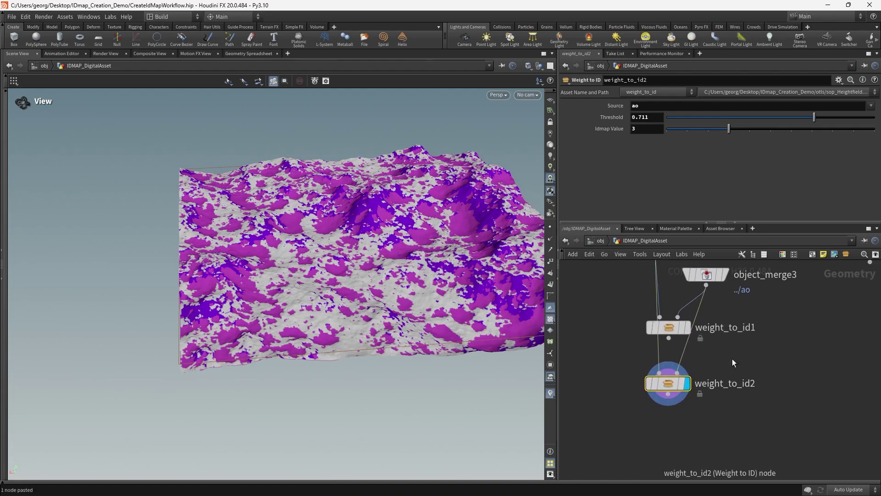
pyautogui.scroll(-2, 727, 379)
pyautogui.moveTo(727, 379); pyautogui.dragTo(702, 390, button='middle')
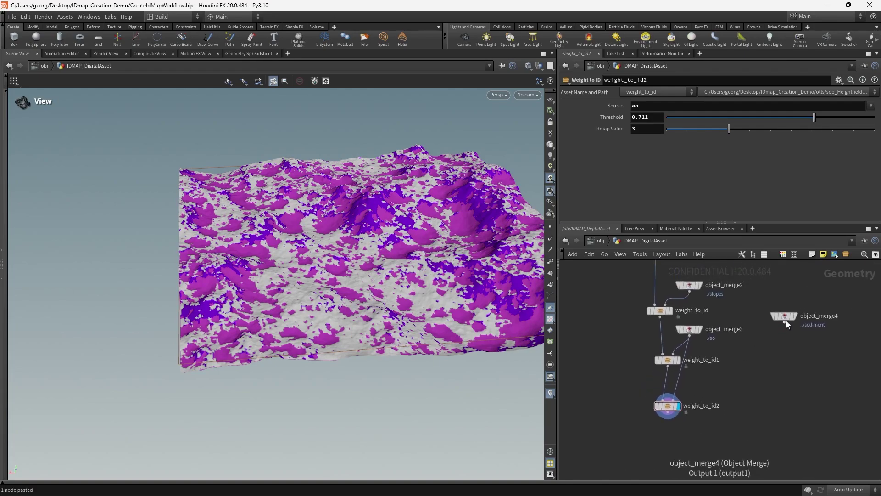
pyautogui.moveTo(695, 387); pyautogui.dragTo(681, 387)
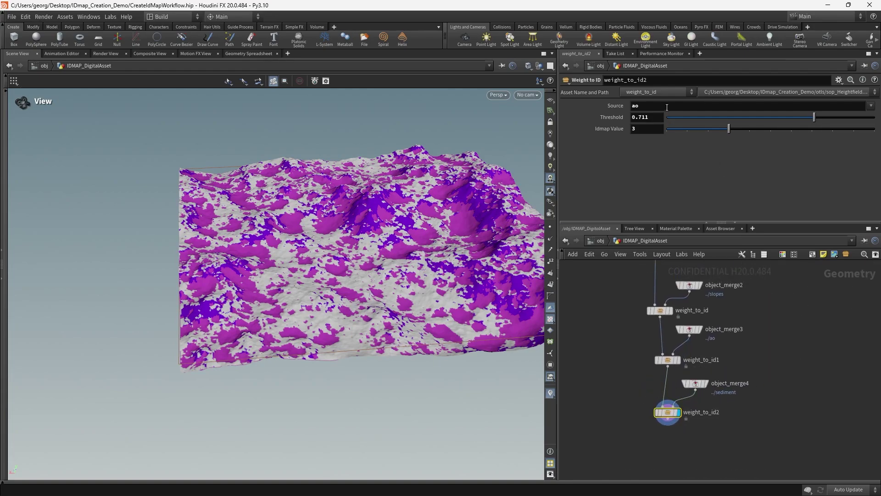
# Set weight_to_id2's Source to sediment, Idmap Value to 4 and Threshold to 0.344.
pyautogui.write('sediment')
pyautogui.press('Return')
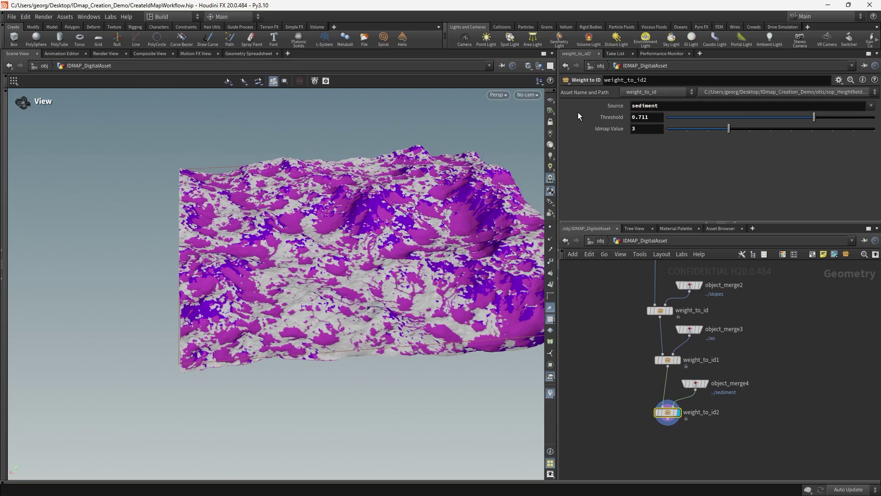
pyautogui.click(743, 128)
pyautogui.moveTo(785, 118); pyautogui.dragTo(738, 115)
pyautogui.scroll(-1, 767, 395)
pyautogui.moveTo(768, 395); pyautogui.dragTo(749, 348, button='middle')
pyautogui.scroll(2, 670, 360)
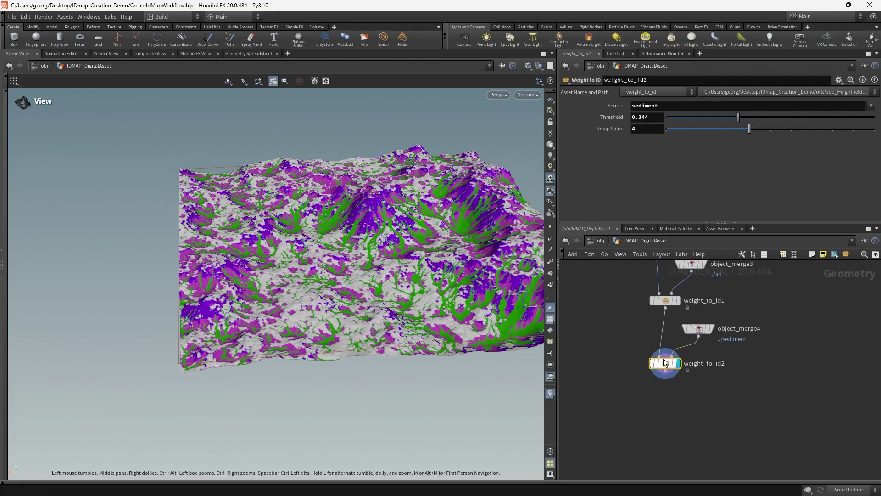
# Line up weight_to_id2 and the three object_merge nodes alongside the Weight to ID chain.
pyautogui.click(660, 356)
pyautogui.press('Escape')
pyautogui.moveTo(670, 364); pyautogui.dragTo(676, 362)
pyautogui.scroll(-3, 752, 338)
pyautogui.moveTo(751, 337); pyautogui.dragTo(745, 398, button='middle')
pyautogui.scroll(1, 714, 326)
pyautogui.moveTo(714, 325); pyautogui.dragTo(722, 324)
pyautogui.moveTo(713, 364); pyautogui.dragTo(722, 365)
pyautogui.moveTo(714, 409); pyautogui.dragTo(721, 408)
pyautogui.scroll(-1, 766, 396)
pyautogui.scroll(2, 789, 337)
# Shift the Weight to ID chain with its object_merge nodes as a group, and reposition object_merge3 above weight_to_id1.
pyautogui.moveTo(781, 285); pyautogui.dragTo(641, 433)
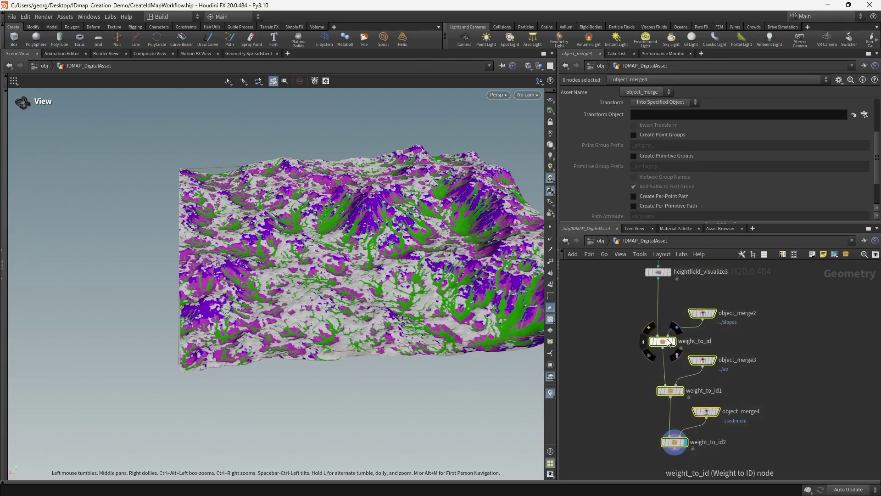
pyautogui.moveTo(669, 342); pyautogui.dragTo(667, 327)
pyautogui.scroll(-1, 762, 334)
pyautogui.click(767, 332)
pyautogui.scroll(2, 710, 345)
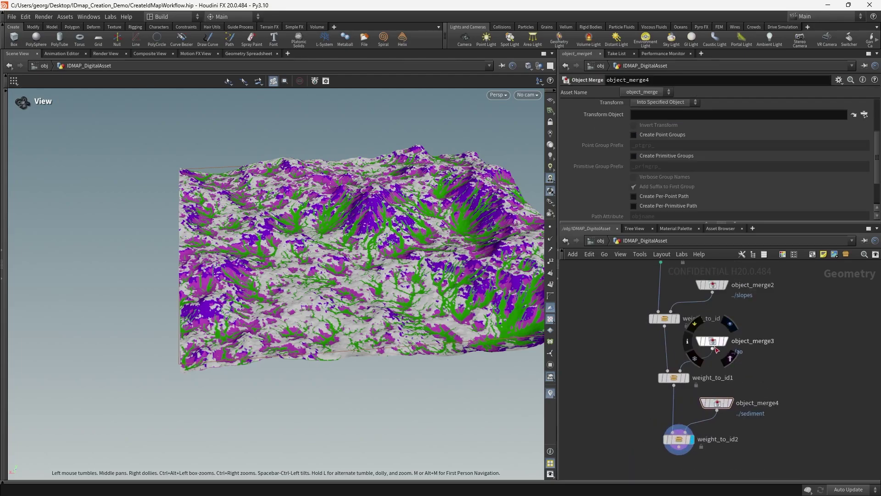
pyautogui.moveTo(716, 345); pyautogui.dragTo(716, 355)
pyautogui.moveTo(753, 384); pyautogui.dragTo(754, 380, button='middle')
pyautogui.moveTo(719, 313); pyautogui.dragTo(754, 329, button='middle')
pyautogui.click(656, 307)
pyautogui.click(700, 302)
pyautogui.click(650, 330)
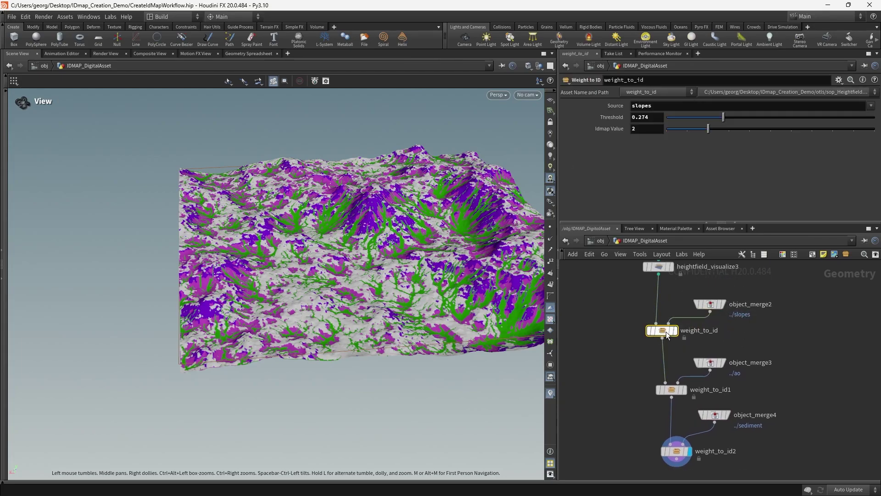
# Examine the slopes, ao and sediment mask branches that supply the Weight to ID chain.
pyautogui.scroll(-4, 721, 367)
pyautogui.scroll(-3, 677, 392)
pyautogui.moveTo(659, 339); pyautogui.dragTo(740, 461)
pyautogui.moveTo(718, 390); pyautogui.dragTo(624, 320)
pyautogui.click(685, 385)
pyautogui.scroll(5, 686, 394)
pyautogui.scroll(-4, 730, 344)
pyautogui.moveTo(709, 343); pyautogui.dragTo(695, 313)
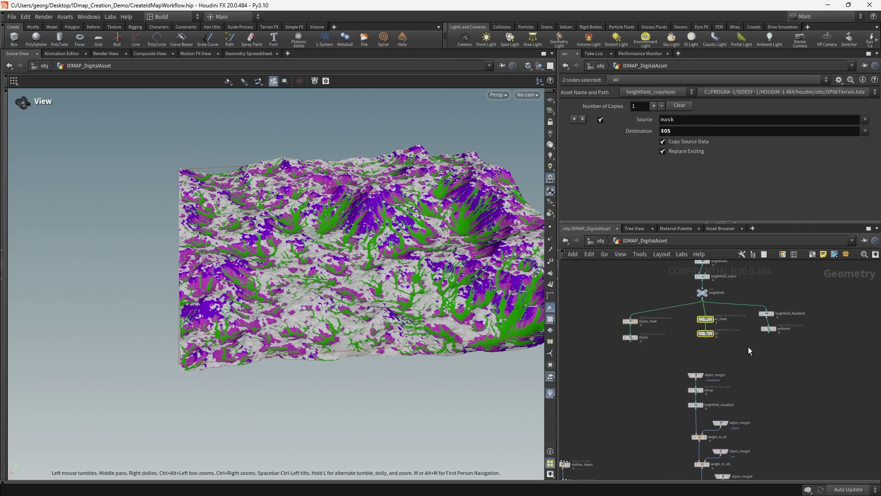
# Examine the object_merge nodes that feed slopes and ao into the Weight to ID chain.
pyautogui.scroll(5, 735, 404)
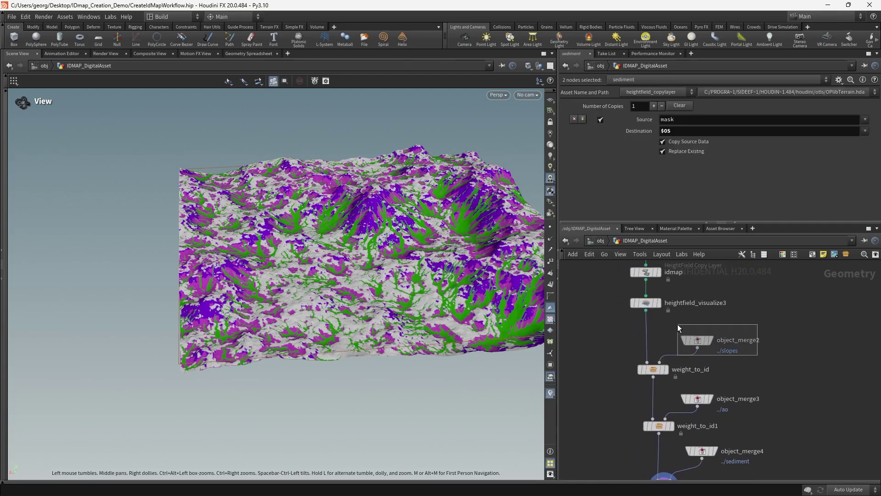
pyautogui.moveTo(687, 336); pyautogui.dragTo(685, 334)
pyautogui.moveTo(745, 375); pyautogui.dragTo(745, 296, button='middle')
pyautogui.scroll(1, 739, 320)
pyautogui.moveTo(758, 338); pyautogui.dragTo(692, 314)
pyautogui.moveTo(763, 406); pyautogui.dragTo(694, 375)
pyautogui.moveTo(740, 331); pyautogui.dragTo(739, 292, button='middle')
pyautogui.click(694, 300)
pyautogui.click(706, 328)
# Review weight_to_id's Source, Threshold and Idmap Value and its two input connections.
pyautogui.moveTo(610, 319); pyautogui.dragTo(646, 335, button='middle')
pyautogui.click(645, 335)
pyautogui.moveTo(648, 305); pyautogui.dragTo(637, 286, button='middle')
pyautogui.moveTo(640, 278); pyautogui.dragTo(691, 301)
pyautogui.moveTo(646, 337); pyautogui.dragTo(685, 377)
pyautogui.moveTo(654, 396); pyautogui.dragTo(694, 335)
pyautogui.moveTo(644, 311); pyautogui.dragTo(638, 355, button='middle')
pyautogui.press('Up')
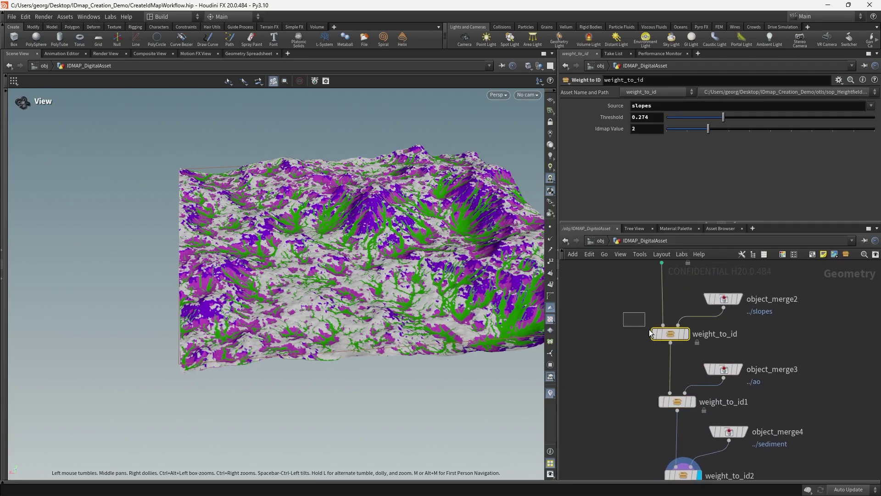
pyautogui.moveTo(645, 352); pyautogui.dragTo(630, 337, button='middle')
pyautogui.moveTo(633, 290); pyautogui.dragTo(632, 319, button='middle')
pyautogui.moveTo(630, 313); pyautogui.dragTo(692, 365)
pyautogui.scroll(-5, 660, 371)
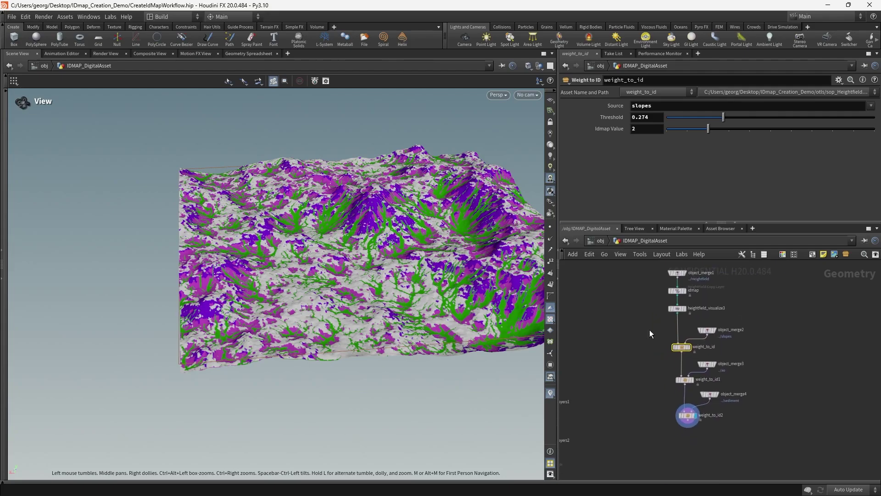
# Inspect the three object_merge nodes as a group and review weight_to_id2's parameters.
pyautogui.moveTo(758, 305); pyautogui.dragTo(707, 428)
pyautogui.click(754, 377)
pyautogui.moveTo(755, 375); pyautogui.dragTo(768, 390, button='middle')
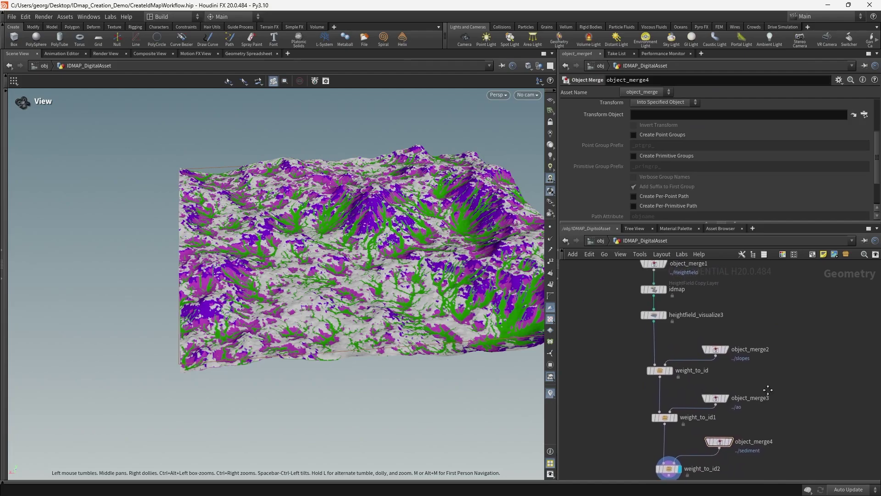
pyautogui.scroll(-4, 780, 354)
pyautogui.moveTo(779, 355); pyautogui.dragTo(776, 351, button='middle')
pyautogui.scroll(4, 691, 358)
pyautogui.moveTo(679, 338); pyautogui.dragTo(731, 370)
pyautogui.moveTo(708, 407); pyautogui.dragTo(668, 337, button='middle')
pyautogui.click(681, 335)
pyautogui.click(688, 390)
pyautogui.moveTo(695, 393); pyautogui.dragTo(688, 391)
pyautogui.moveTo(648, 355); pyautogui.dragTo(651, 386, button='middle')
pyautogui.scroll(-1, 651, 386)
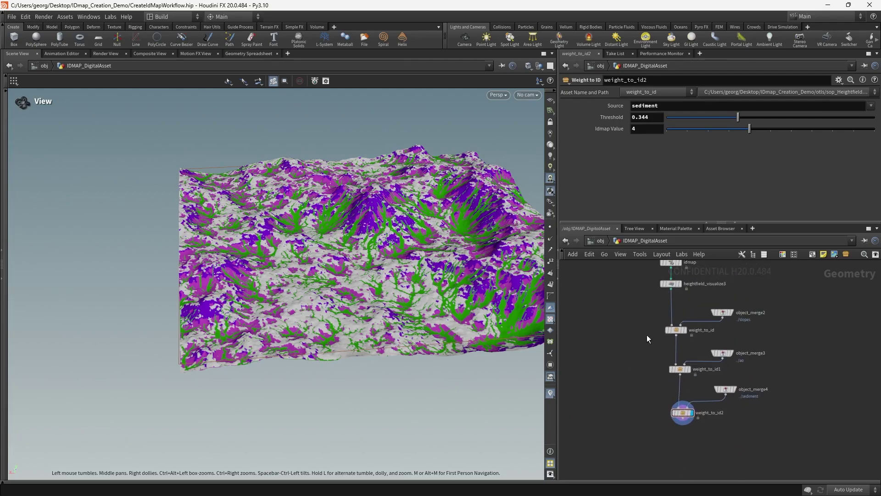
# Reset the Source parameter of all three Weight to ID nodes to its default value.
pyautogui.moveTo(646, 335)
pyautogui.mouseDown(button='middle')
pyautogui.moveTo(649, 314)
pyautogui.moveTo(641, 337)
pyautogui.mouseUp(button='middle')
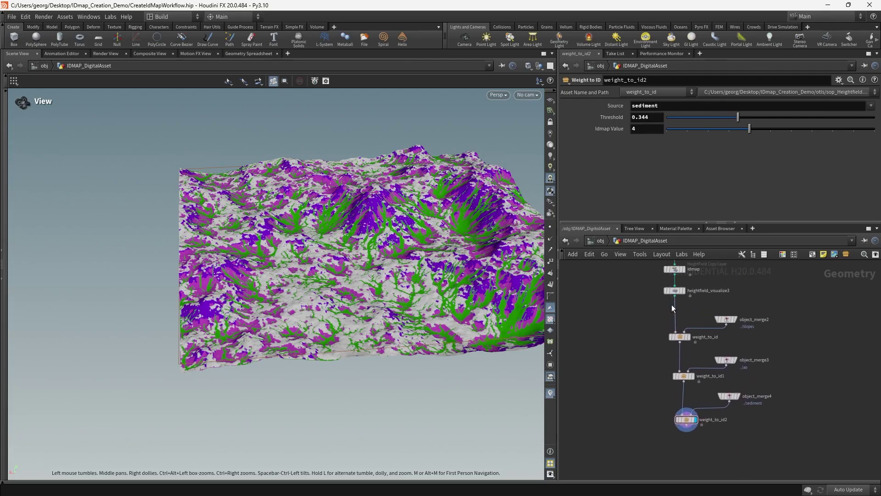
pyautogui.moveTo(642, 341); pyautogui.dragTo(628, 319, button='middle')
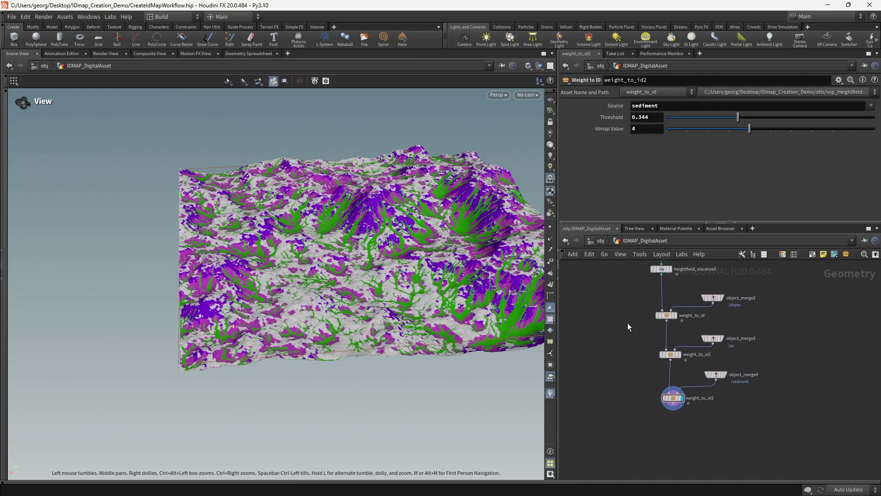
pyautogui.moveTo(668, 408); pyautogui.dragTo(688, 424)
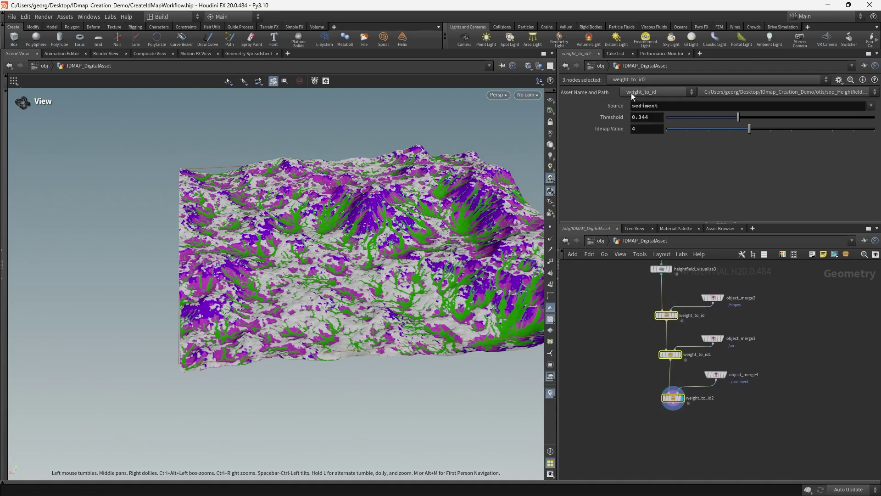
pyautogui.keyDown('ctrl'); pyautogui.middleClick(578, 105); pyautogui.keyUp('ctrl')
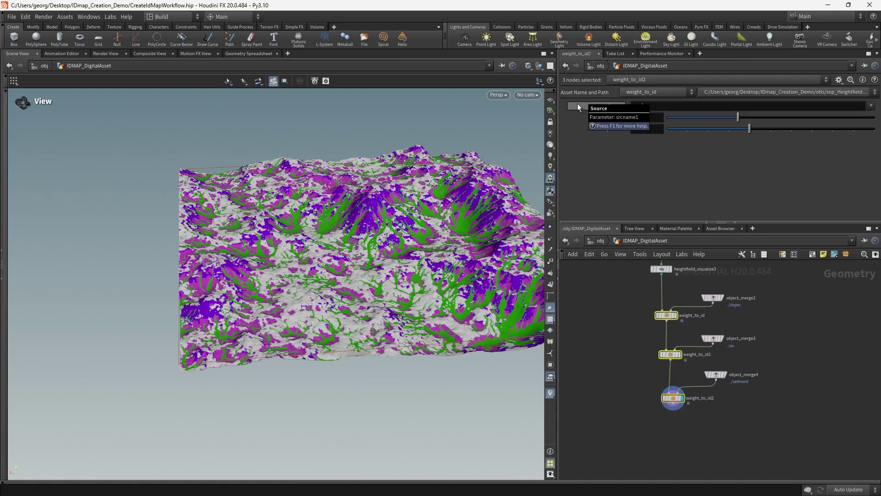
pyautogui.click(786, 379)
# Display the slopes, ao and sediment mask branches one after another in the viewport.
pyautogui.scroll(3, 676, 322)
pyautogui.moveTo(340, 280); pyautogui.dragTo(411, 277)
pyautogui.scroll(4, 370, 268)
pyautogui.scroll(-4, 802, 342)
pyautogui.moveTo(697, 307); pyautogui.dragTo(671, 326, button='middle')
pyautogui.moveTo(634, 271); pyautogui.dragTo(695, 393, button='middle')
pyautogui.scroll(4, 692, 354)
pyautogui.click(689, 353)
pyautogui.click(684, 312)
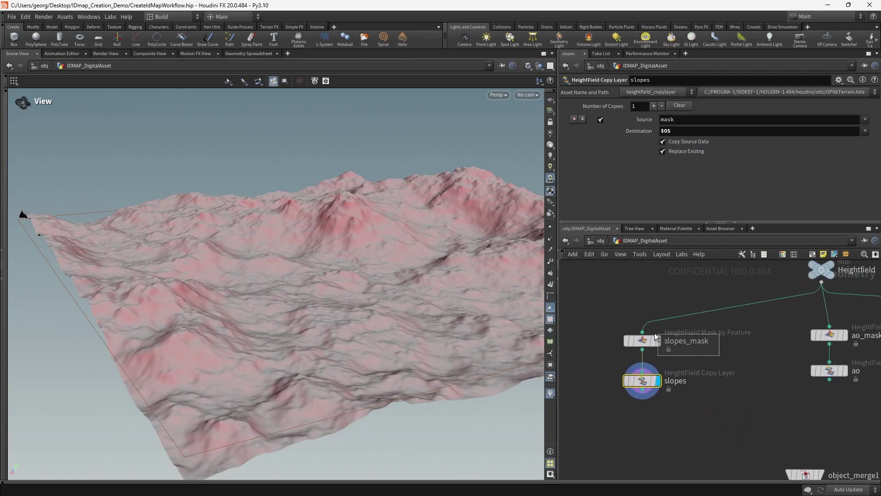
pyautogui.moveTo(766, 372); pyautogui.dragTo(653, 354, button='middle')
pyautogui.click(740, 333)
pyautogui.moveTo(826, 353); pyautogui.dragTo(710, 354, button='middle')
pyautogui.click(771, 335)
# Examine the slopes, ao and sediment HeightField Copy Layer nodes at the ends of the mask branches.
pyautogui.scroll(-3, 714, 352)
pyautogui.moveTo(608, 363); pyautogui.dragTo(665, 360, button='middle')
pyautogui.moveTo(678, 362); pyautogui.dragTo(597, 341)
pyautogui.moveTo(814, 349); pyautogui.dragTo(796, 330, button='middle')
pyautogui.moveTo(864, 336); pyautogui.dragTo(709, 310)
pyautogui.keyDown('shift'); pyautogui.moveTo(632, 353); pyautogui.dragTo(612, 346); pyautogui.keyUp('shift')
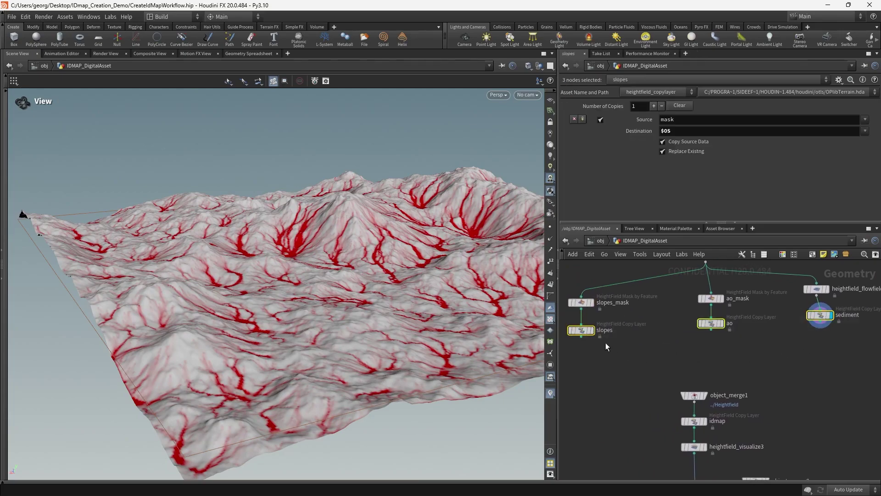
pyautogui.moveTo(626, 345); pyautogui.dragTo(657, 345, button='middle')
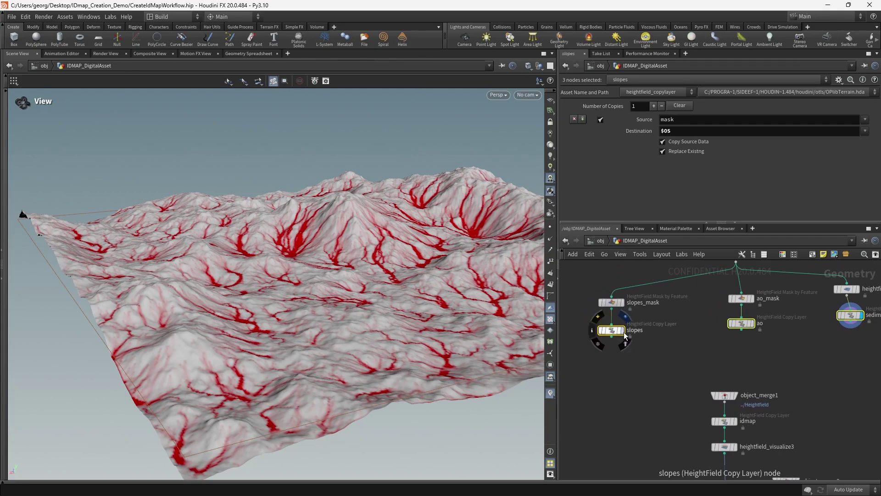
pyautogui.scroll(3, 624, 330)
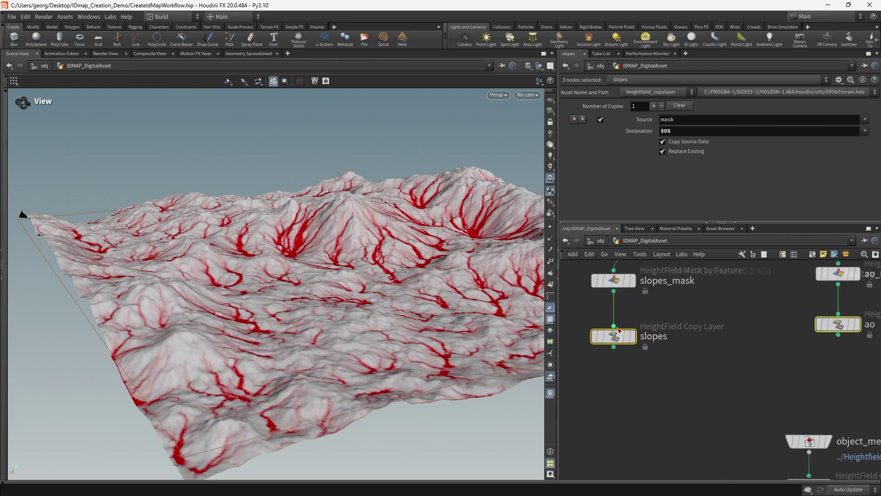
# Add a Null node and insert it between slopes_mask and the slopes copy layer.
pyautogui.moveTo(624, 328); pyautogui.dragTo(695, 309, button='middle')
pyautogui.scroll(-3, 695, 356)
pyautogui.moveTo(603, 351); pyautogui.dragTo(660, 328, button='middle')
pyautogui.scroll(1, 686, 338)
pyautogui.press('Tab')
pyautogui.write('null')
pyautogui.press('Return')
pyautogui.click(666, 332)
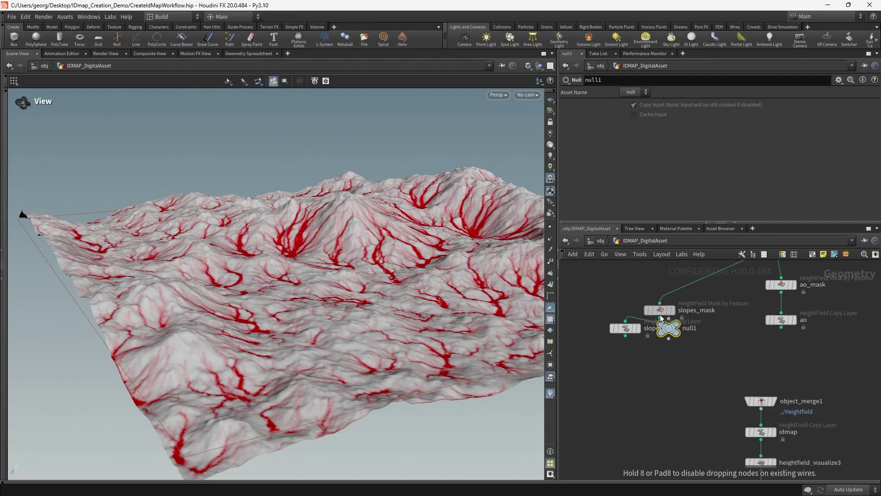
pyautogui.moveTo(668, 328); pyautogui.dragTo(625, 318)
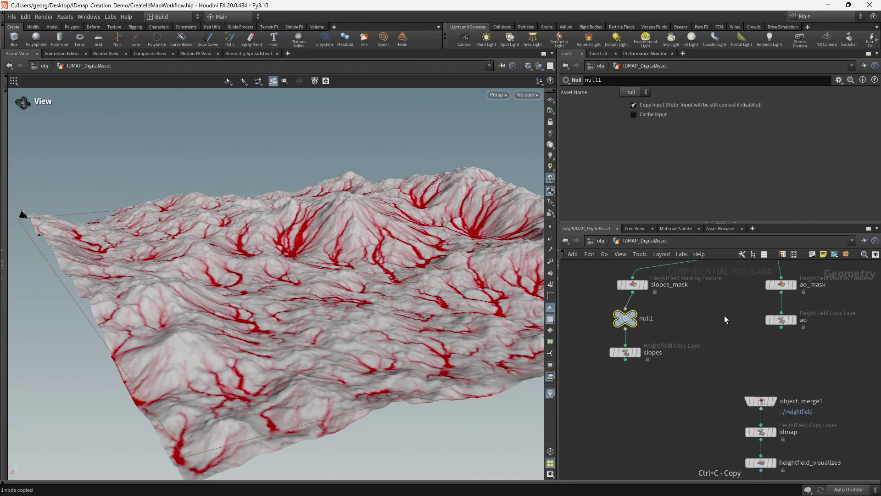
# Paste two copies of the null, inserting one between ao_mask and ao and the other between heightfield_flowfield1 and sediment.
pyautogui.hotkey('ctrl', 'v')
pyautogui.moveTo(755, 313); pyautogui.dragTo(782, 311)
pyautogui.moveTo(798, 304); pyautogui.dragTo(707, 305, button='middle')
pyautogui.hotkey('ctrl', 'v')
pyautogui.moveTo(789, 311); pyautogui.dragTo(820, 296)
pyautogui.scroll(-3, 819, 294)
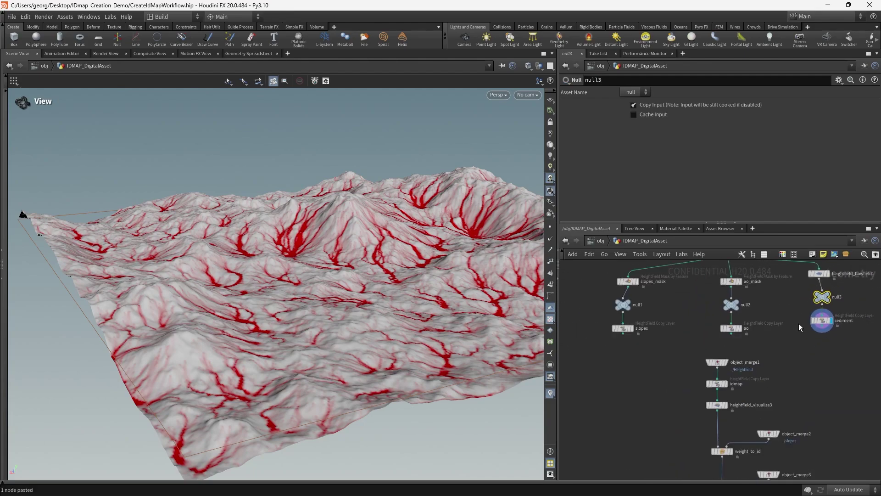
# Set object_merge2's Object 1 path to the null1 node below slopes_mask.
pyautogui.moveTo(787, 387); pyautogui.dragTo(765, 352, button='middle')
pyautogui.moveTo(744, 405); pyautogui.dragTo(742, 407)
pyautogui.moveTo(610, 293); pyautogui.dragTo(636, 299, button='middle')
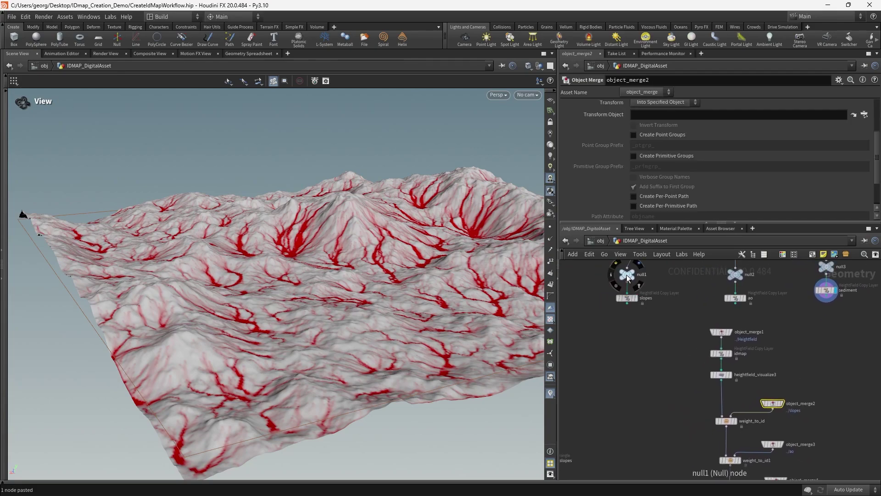
pyautogui.moveTo(626, 275); pyautogui.dragTo(644, 116)
pyautogui.moveTo(614, 236); pyautogui.dragTo(629, 236)
pyautogui.scroll(3, 645, 205)
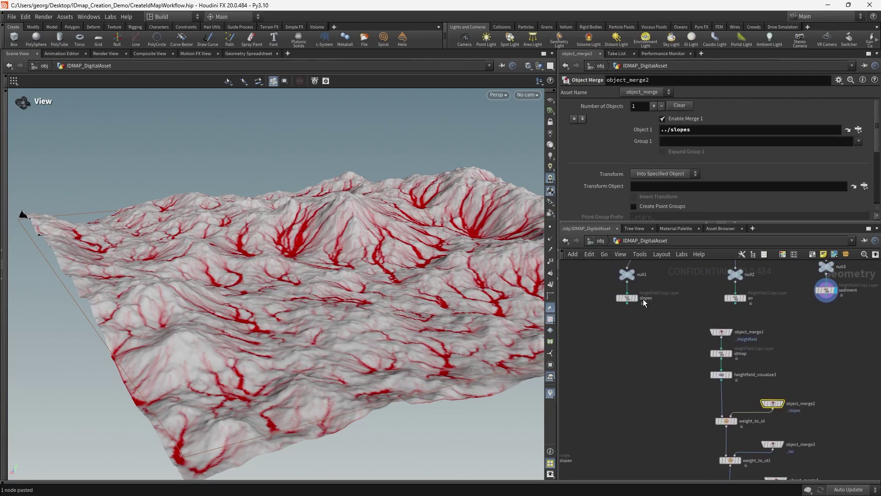
pyautogui.moveTo(629, 275); pyautogui.dragTo(697, 131)
# Set object_merge3's Object 1 path to the null2 node below ao_mask.
pyautogui.moveTo(816, 366); pyautogui.dragTo(749, 299, button='middle')
pyautogui.moveTo(749, 366); pyautogui.dragTo(702, 390)
pyautogui.scroll(1, 762, 375)
pyautogui.moveTo(752, 293); pyautogui.dragTo(781, 432, button='middle')
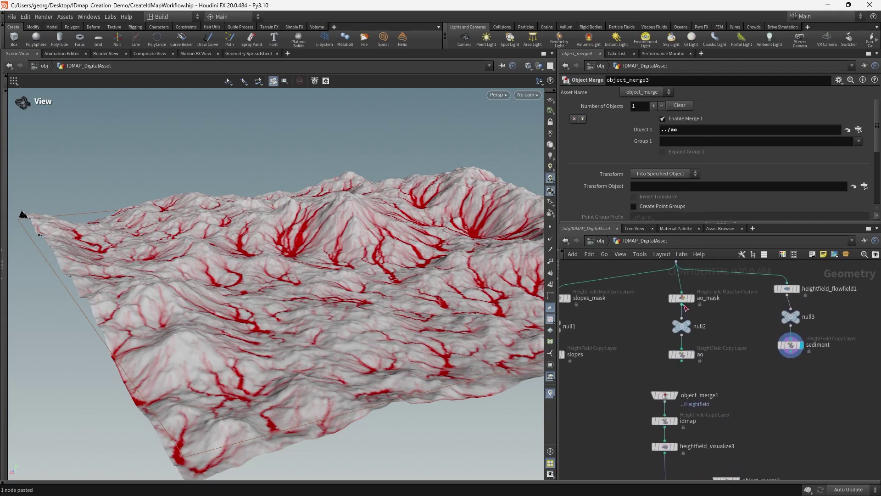
pyautogui.moveTo(681, 325); pyautogui.dragTo(701, 133)
# Set object_merge4's Object 1 path to the null3 node below heightfield_flowfield1.
pyautogui.moveTo(766, 477); pyautogui.dragTo(737, 328, button='middle')
pyautogui.moveTo(746, 392); pyautogui.dragTo(703, 430)
pyautogui.moveTo(774, 290); pyautogui.dragTo(764, 453, button='middle')
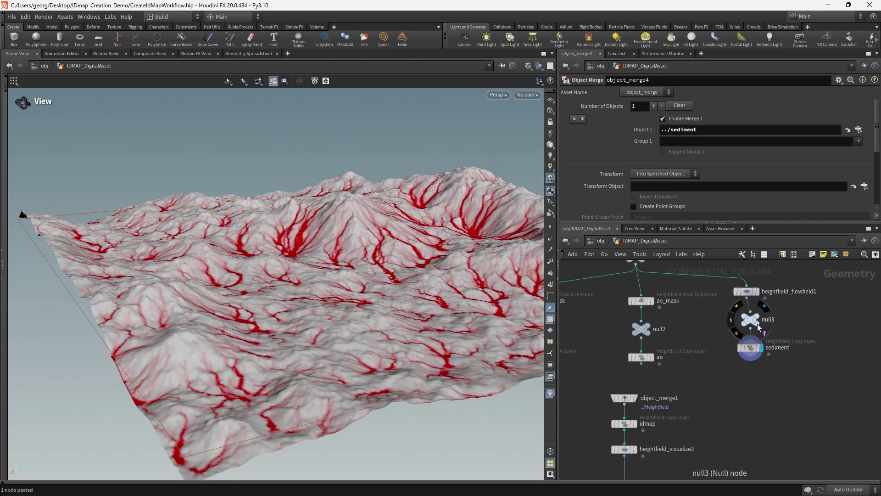
pyautogui.moveTo(753, 323); pyautogui.dragTo(707, 130)
# Delete the slopes, ao and sediment copy layer nodes at the ends of the three mask branches.
pyautogui.scroll(-3, 694, 313)
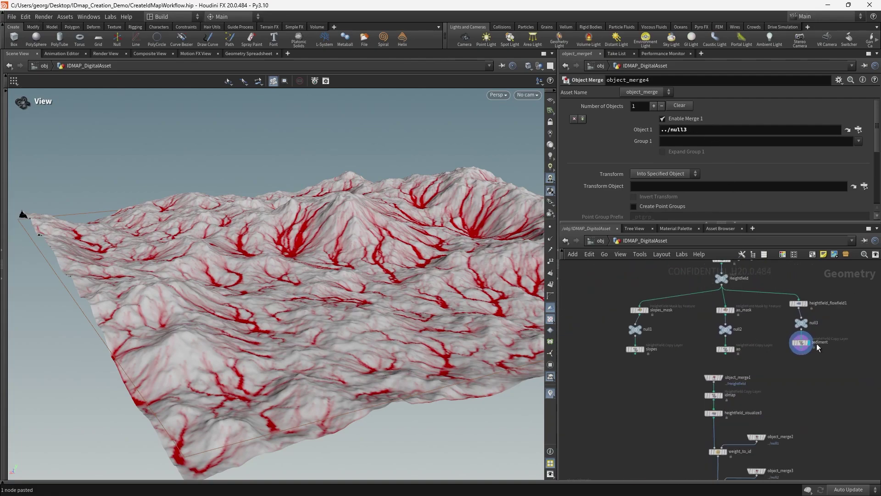
pyautogui.moveTo(849, 339); pyautogui.dragTo(656, 353)
pyautogui.press('Delete')
# Rename null1 as slopes, null2 as ao and null3 as flow.
pyautogui.scroll(3, 668, 343)
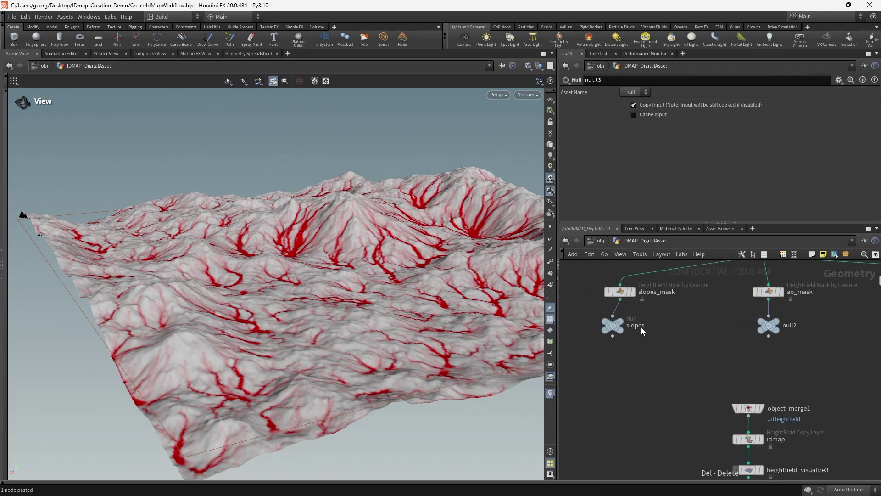
pyautogui.click(794, 325)
pyautogui.write('ao')
pyautogui.press('Return')
pyautogui.moveTo(828, 366); pyautogui.dragTo(615, 362, button='middle')
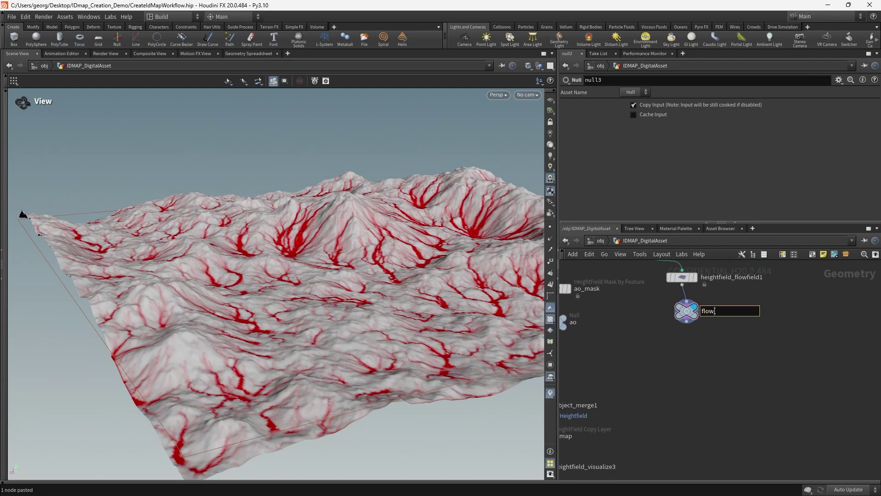
pyautogui.click(739, 394)
# Check the object_merge paths in the Weight to ID chain and weight_to_id's Source setting.
pyautogui.scroll(-3, 690, 319)
pyautogui.moveTo(640, 356); pyautogui.dragTo(697, 338, button='middle')
pyautogui.moveTo(719, 433); pyautogui.dragTo(722, 385, button='middle')
pyautogui.scroll(3, 723, 386)
pyautogui.moveTo(745, 450); pyautogui.dragTo(746, 360, button='middle')
pyautogui.moveTo(721, 318); pyautogui.dragTo(775, 305, button='middle')
pyautogui.click(724, 307)
pyautogui.moveTo(761, 347); pyautogui.dragTo(781, 337, button='middle')
pyautogui.click(666, 326)
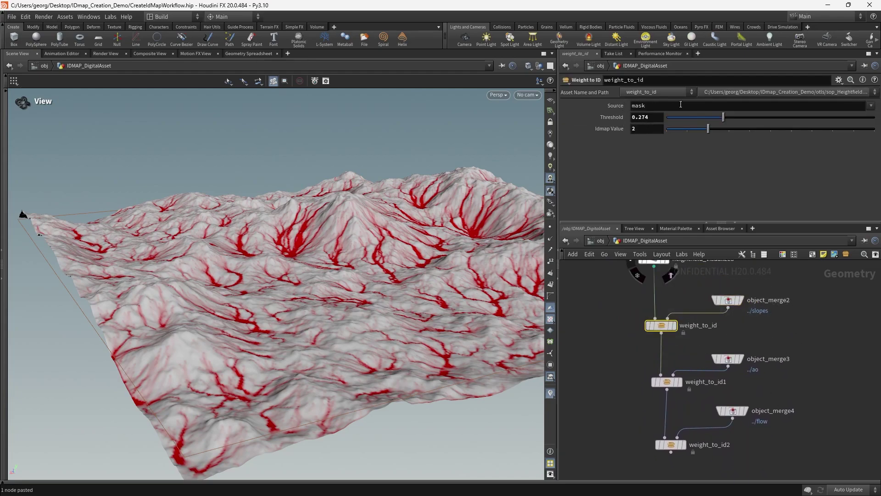
pyautogui.scroll(-5, 790, 339)
pyautogui.moveTo(793, 339); pyautogui.dragTo(779, 346, button='middle')
pyautogui.scroll(2, 724, 320)
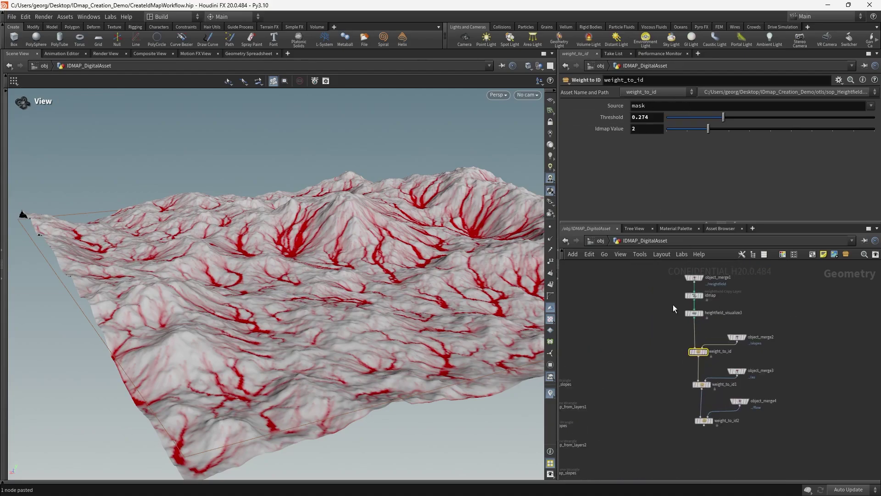
# Display the output of weight_to_id2 in the viewport.
pyautogui.moveTo(496, 344); pyautogui.dragTo(461, 353)
pyautogui.click(715, 411)
pyautogui.scroll(-3, 653, 391)
pyautogui.moveTo(654, 392); pyautogui.dragTo(706, 356, button='middle')
pyautogui.moveTo(464, 337); pyautogui.dragTo(483, 351)
pyautogui.moveTo(702, 388); pyautogui.dragTo(672, 368, button='middle')
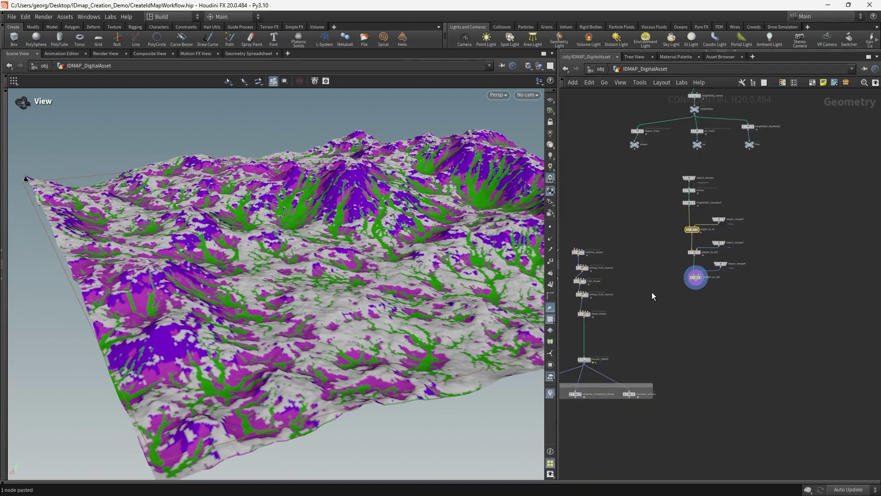
# Examine heightfield_visualize3's tinting settings and the Weight to ID chain below it.
pyautogui.scroll(5, 653, 296)
pyautogui.moveTo(712, 302); pyautogui.dragTo(761, 271)
pyautogui.click(764, 274)
pyautogui.moveTo(764, 275); pyautogui.dragTo(746, 237, button='middle')
pyautogui.moveTo(744, 326); pyautogui.dragTo(764, 316, button='middle')
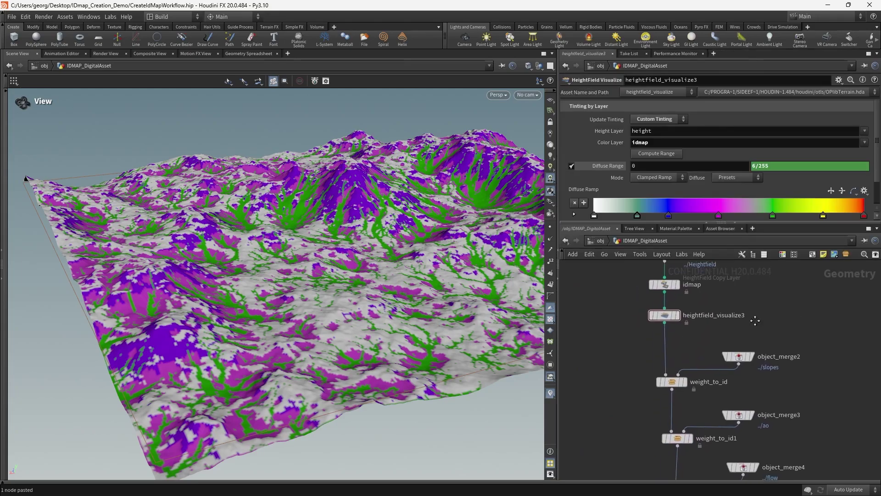
pyautogui.moveTo(699, 337); pyautogui.dragTo(653, 275)
pyautogui.moveTo(641, 309); pyautogui.dragTo(661, 326, button='middle')
pyautogui.scroll(-3, 661, 327)
pyautogui.moveTo(660, 379); pyautogui.dragTo(653, 336, button='middle')
pyautogui.moveTo(670, 387); pyautogui.dragTo(770, 440)
pyautogui.scroll(2, 662, 330)
pyautogui.click(685, 330)
pyautogui.scroll(-3, 652, 314)
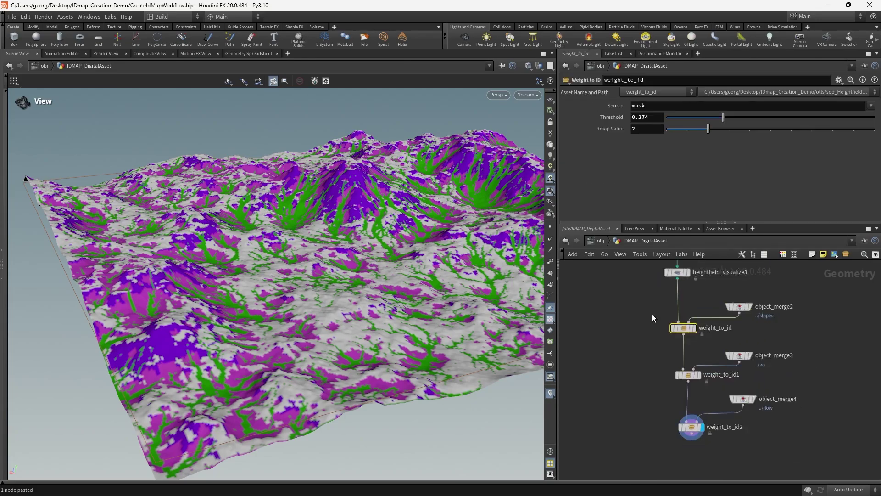
# Review the idmap copy layer and heightfield_visualize3 nodes at the start of the chain.
pyautogui.moveTo(638, 301); pyautogui.dragTo(649, 354, button='middle')
pyautogui.scroll(2, 707, 322)
pyautogui.moveTo(706, 320); pyautogui.dragTo(684, 309)
pyautogui.scroll(2, 691, 317)
pyautogui.moveTo(660, 317)
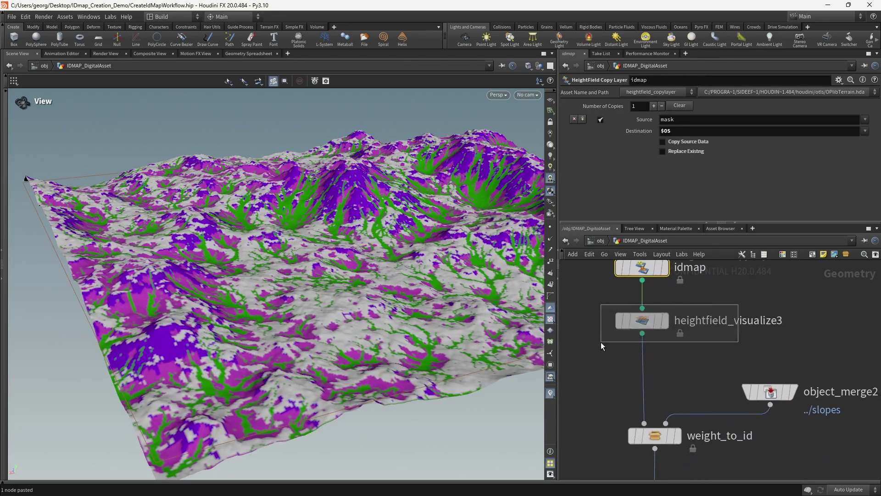
pyautogui.click(640, 360)
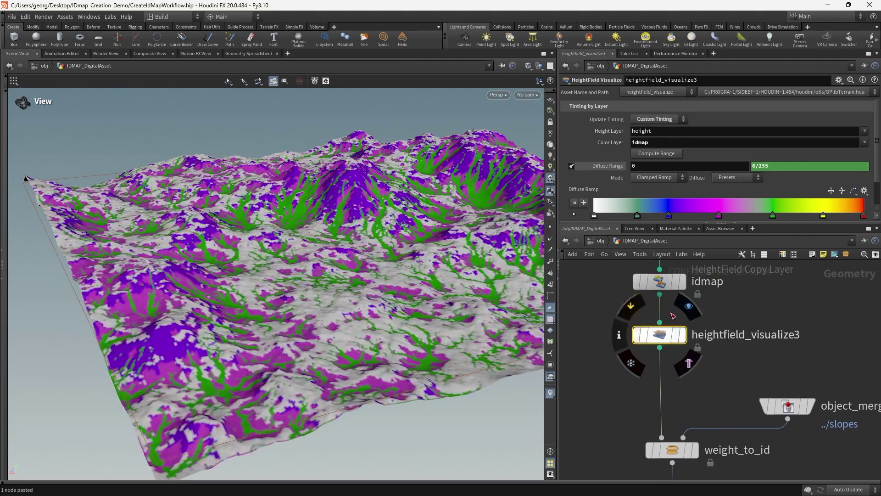
pyautogui.scroll(-3, 708, 345)
pyautogui.moveTo(710, 347); pyautogui.dragTo(714, 349, button='middle')
pyautogui.scroll(2, 721, 354)
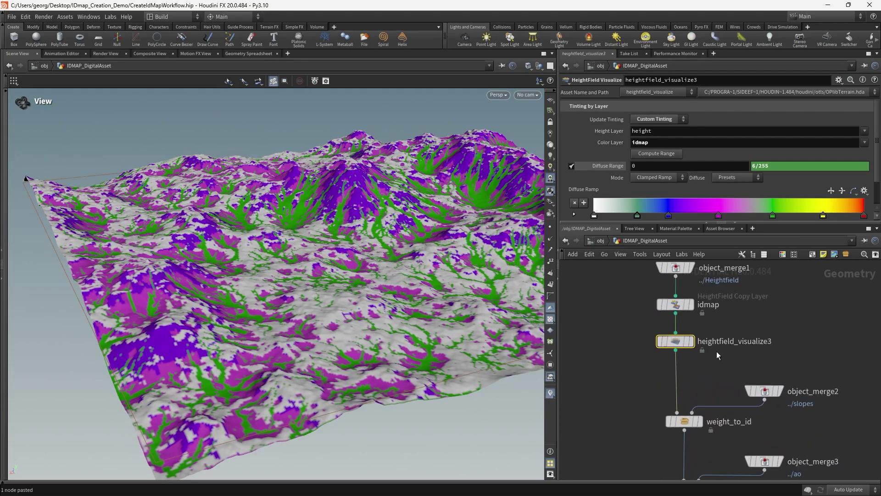
pyautogui.moveTo(648, 288); pyautogui.dragTo(815, 368)
pyautogui.scroll(-3, 707, 342)
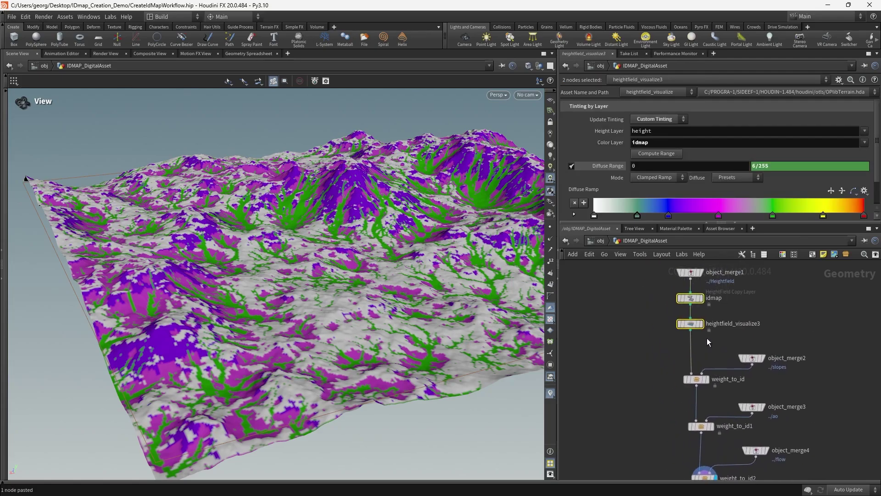
# Copy the idmap HeightField Copy Layer node at the start of the Weight to ID chain.
pyautogui.moveTo(708, 343); pyautogui.dragTo(716, 381, button='middle')
pyautogui.moveTo(742, 378); pyautogui.dragTo(693, 327)
pyautogui.moveTo(718, 366); pyautogui.dragTo(722, 378)
pyautogui.click(725, 391)
pyautogui.moveTo(725, 392); pyautogui.dragTo(709, 353, button='middle')
pyautogui.moveTo(807, 345); pyautogui.dragTo(641, 290)
pyautogui.click(684, 309)
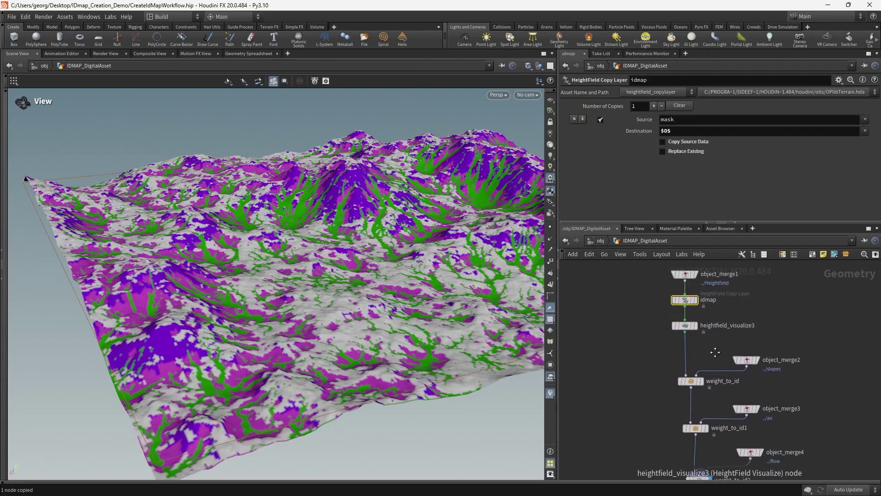
# Unlock the first weight_to_id asset for editing and enter its internal network.
pyautogui.moveTo(715, 348); pyautogui.dragTo(715, 327, button='middle')
pyautogui.rightClick(689, 357)
pyautogui.click(731, 445)
pyautogui.scroll(1, 690, 356)
pyautogui.doubleClick(693, 355)
# Paste the idmap copy layer inside weight_to_id, wired between switchif1 and heightfield_copylayer1.
pyautogui.scroll(-1, 694, 354)
pyautogui.moveTo(655, 315); pyautogui.dragTo(701, 386, button='middle')
pyautogui.click(641, 353)
pyautogui.moveTo(641, 352); pyautogui.dragTo(644, 361, button='middle')
pyautogui.moveTo(664, 414); pyautogui.dragTo(662, 335, button='middle')
pyautogui.hotkey('ctrl', 'v')
pyautogui.moveTo(700, 365); pyautogui.dragTo(682, 362)
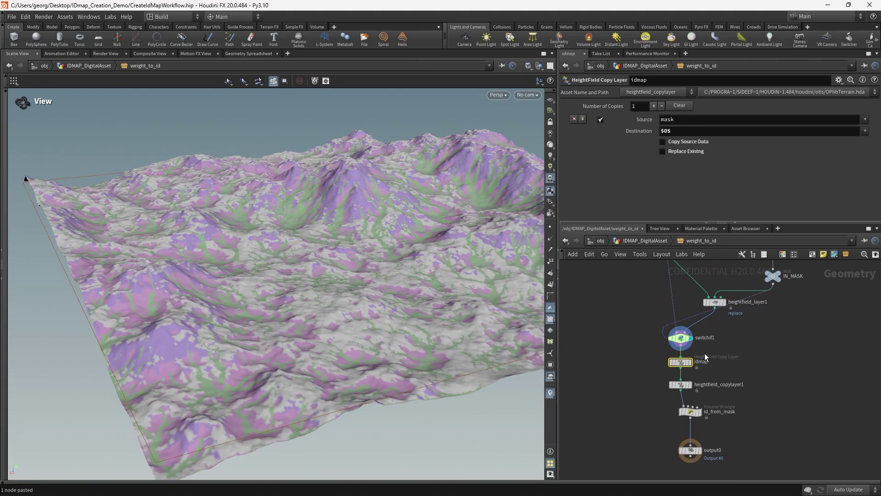
# Examine the pasted idmap node's Source and Destination settings and its connections down to output0.
pyautogui.scroll(3, 704, 358)
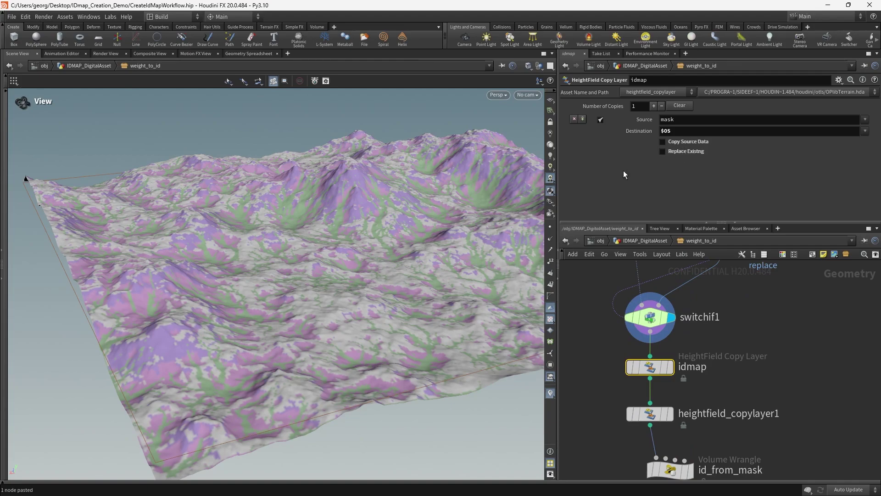
pyautogui.moveTo(775, 344); pyautogui.dragTo(774, 313, button='middle')
pyautogui.moveTo(723, 289); pyautogui.dragTo(728, 332, button='middle')
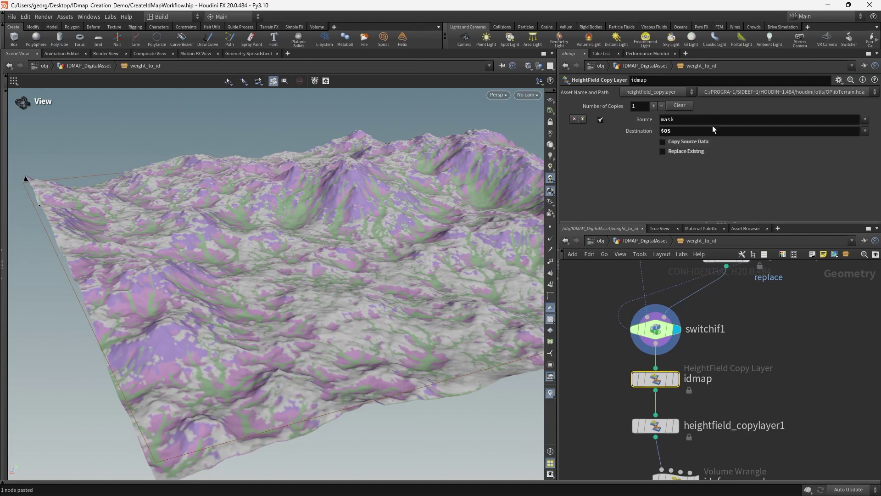
pyautogui.moveTo(796, 352)
pyautogui.mouseDown()
pyautogui.moveTo(597, 391)
pyautogui.moveTo(618, 402)
pyautogui.mouseUp()
pyautogui.scroll(-3, 764, 382)
pyautogui.moveTo(768, 379); pyautogui.dragTo(772, 304, button='middle')
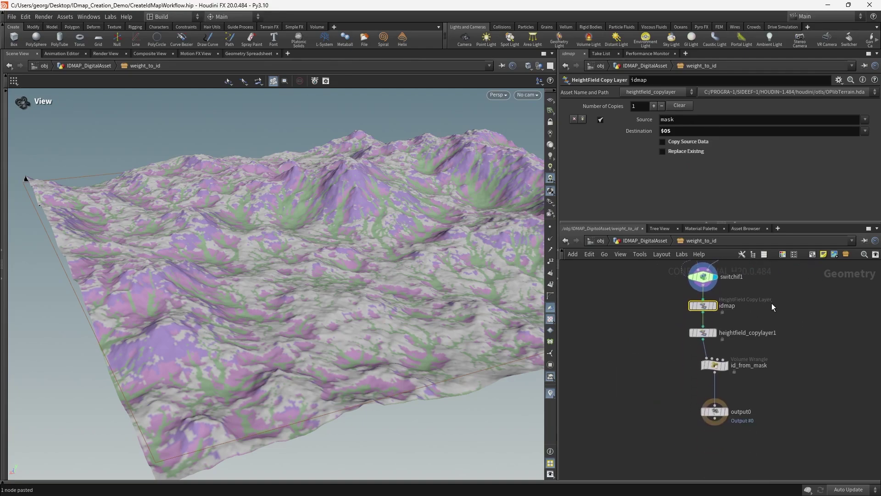
pyautogui.scroll(-2, 773, 312)
pyautogui.moveTo(783, 411); pyautogui.dragTo(706, 373)
pyautogui.moveTo(780, 347); pyautogui.dragTo(770, 367, button='middle')
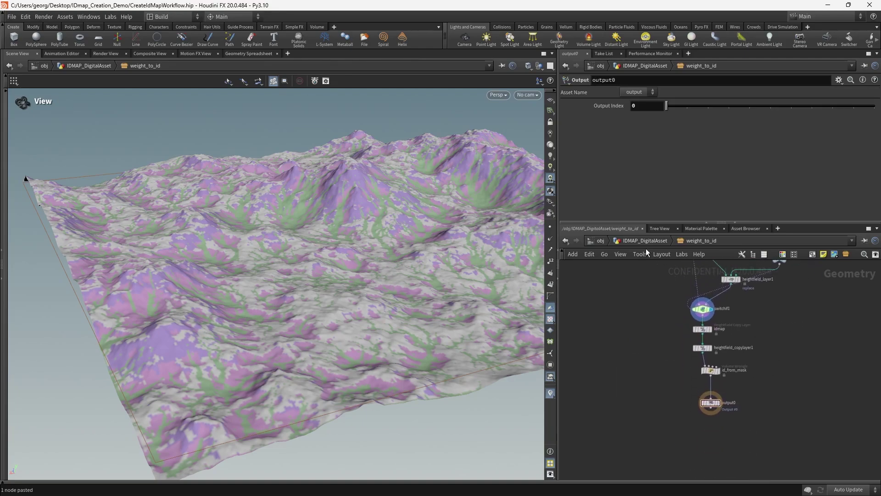
# Return to the IDMAP_DigitalAsset network and save the updated weight_to_id node type.
pyautogui.click(644, 242)
pyautogui.rightClick(696, 350)
pyautogui.click(730, 409)
pyautogui.scroll(-3, 714, 365)
pyautogui.scroll(2, 714, 366)
# Delete the outer idmap copy layer above heightfield_visualize3 and match weight_to_id to its current definition.
pyautogui.moveTo(742, 312); pyautogui.dragTo(670, 299)
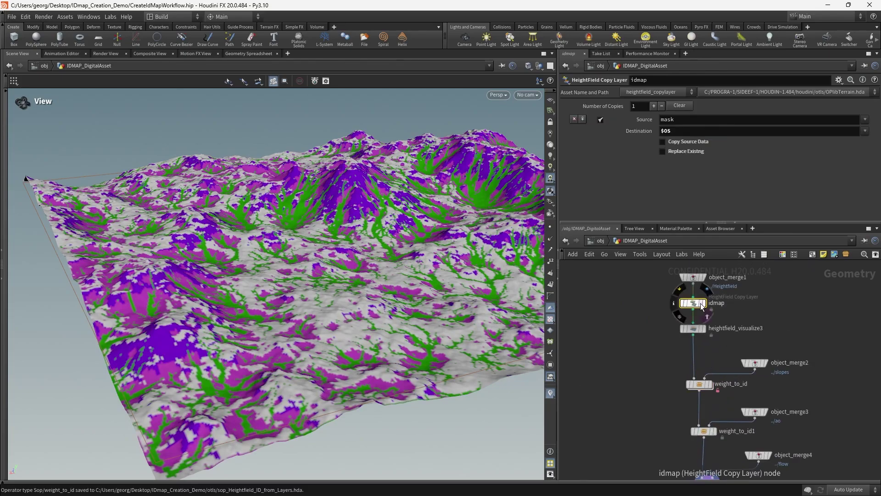
pyautogui.press('Delete')
pyautogui.moveTo(723, 372); pyautogui.dragTo(711, 339, button='middle')
pyautogui.rightClick(690, 352)
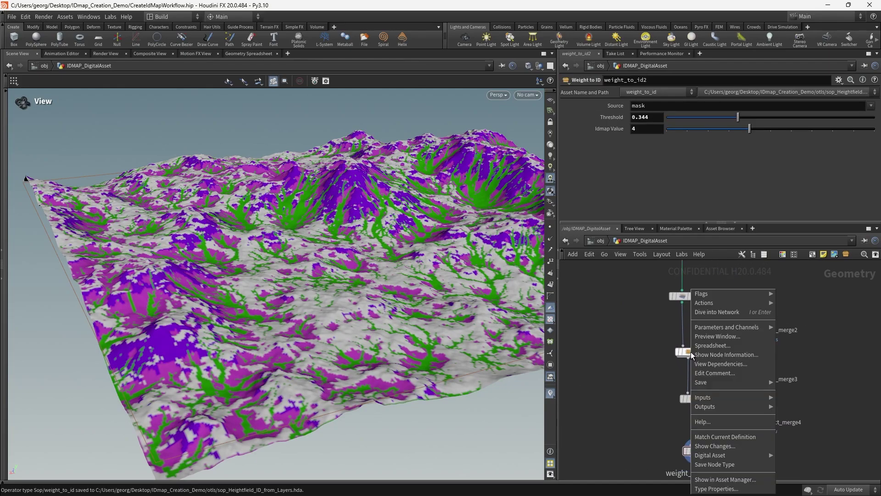
pyautogui.click(715, 436)
# Move heightfield_visualize3 up closer to object_merge1 to tidy the simplified chain.
pyautogui.moveTo(724, 397); pyautogui.dragTo(720, 357, button='middle')
pyautogui.moveTo(715, 432); pyautogui.dragTo(665, 309)
pyautogui.moveTo(665, 309); pyautogui.dragTo(665, 348, button='middle')
pyautogui.moveTo(651, 339); pyautogui.dragTo(703, 366)
pyautogui.moveTo(705, 314); pyautogui.dragTo(716, 366, button='middle')
pyautogui.scroll(-3, 715, 366)
pyautogui.scroll(4, 730, 348)
pyautogui.moveTo(684, 330)
pyautogui.moveTo(683, 328); pyautogui.dragTo(682, 306)
pyautogui.moveTo(660, 312); pyautogui.dragTo(659, 333, button='middle')
# Review the simplified chain from object_merge1 through heightfield_visualize3 to the Weight to ID nodes and their mask inputs.
pyautogui.moveTo(652, 276); pyautogui.dragTo(707, 353)
pyautogui.moveTo(707, 353); pyautogui.dragTo(693, 313, button='middle')
pyautogui.moveTo(674, 294); pyautogui.dragTo(697, 329)
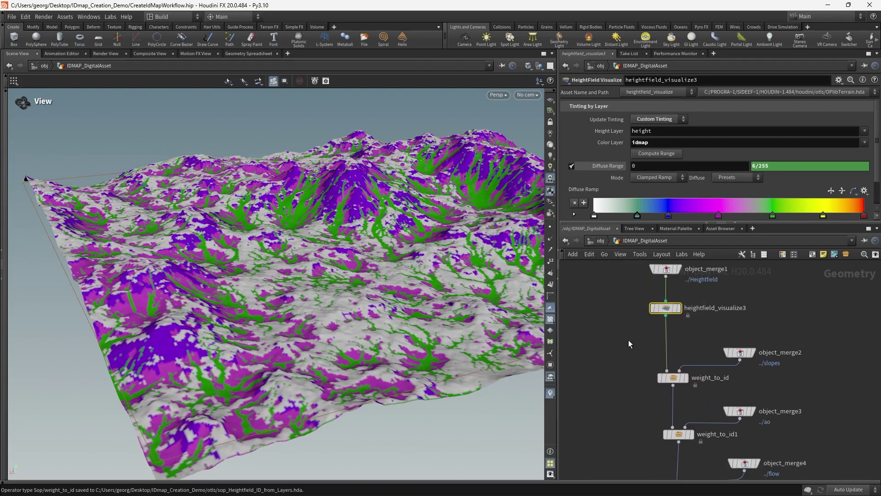
pyautogui.moveTo(629, 340); pyautogui.dragTo(626, 354, button='middle')
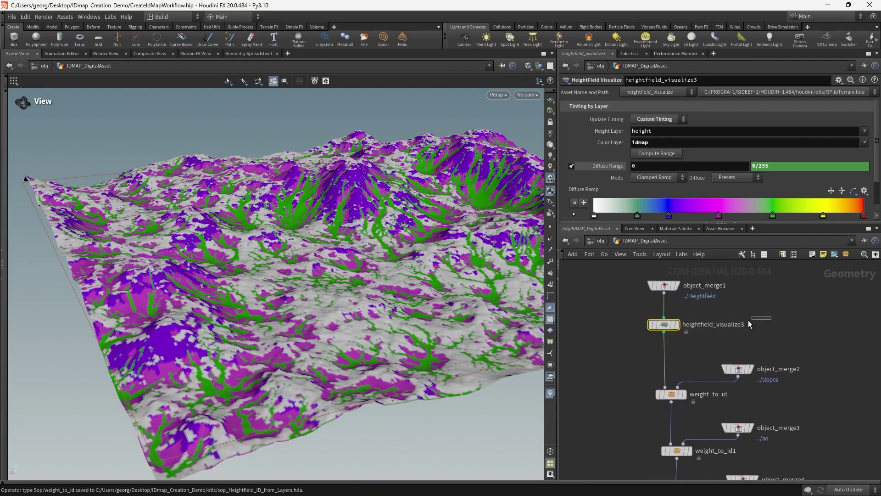
pyautogui.moveTo(741, 320); pyautogui.dragTo(621, 352)
pyautogui.moveTo(621, 353); pyautogui.dragTo(635, 343, button='middle')
pyautogui.moveTo(636, 343)
pyautogui.mouseDown()
pyautogui.moveTo(828, 293)
pyautogui.moveTo(636, 338)
pyautogui.mouseUp()
pyautogui.moveTo(661, 354); pyautogui.dragTo(648, 331, button='middle')
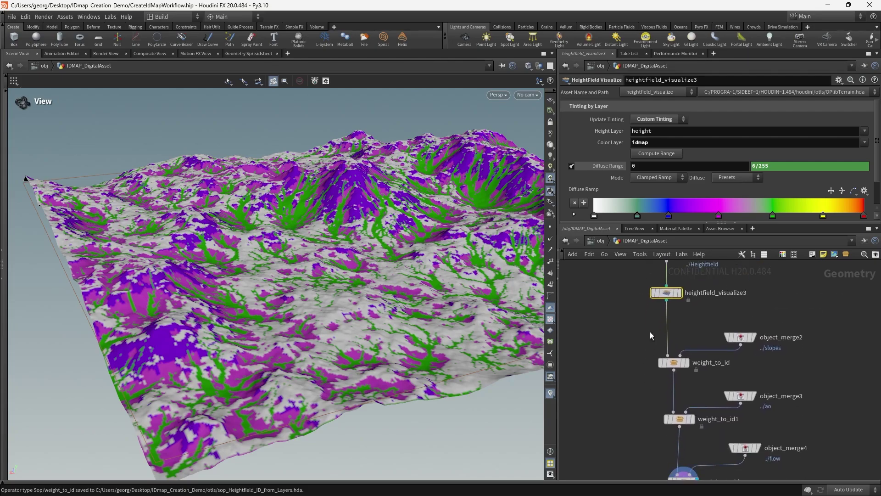
pyautogui.moveTo(637, 356); pyautogui.dragTo(708, 379)
pyautogui.moveTo(695, 376); pyautogui.dragTo(688, 393, button='middle')
pyautogui.moveTo(627, 403); pyautogui.dragTo(627, 348, button='middle')
pyautogui.moveTo(629, 356); pyautogui.dragTo(712, 397)
pyautogui.moveTo(642, 412); pyautogui.dragTo(663, 461, button='middle')
pyautogui.moveTo(637, 342); pyautogui.dragTo(636, 374, button='middle')
pyautogui.moveTo(634, 358); pyautogui.dragTo(651, 342)
pyautogui.moveTo(651, 343); pyautogui.dragTo(640, 352, button='middle')
pyautogui.moveTo(641, 329); pyautogui.dragTo(742, 371)
pyautogui.moveTo(741, 371); pyautogui.dragTo(754, 335, button='middle')
pyautogui.scroll(2, 702, 309)
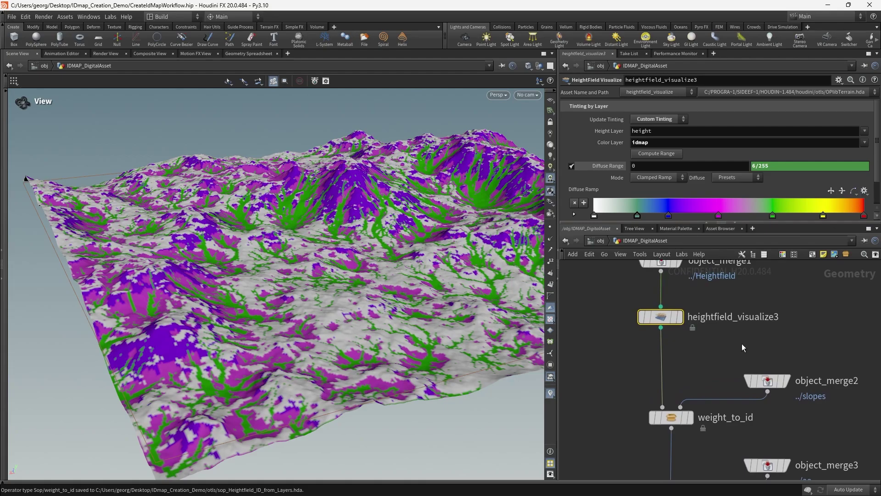
# Try the Plasma preset on heightfield_visualize3's diffuse ramp and apply Infra-Red instead.
pyautogui.moveTo(741, 340); pyautogui.dragTo(627, 306)
pyautogui.click(865, 191)
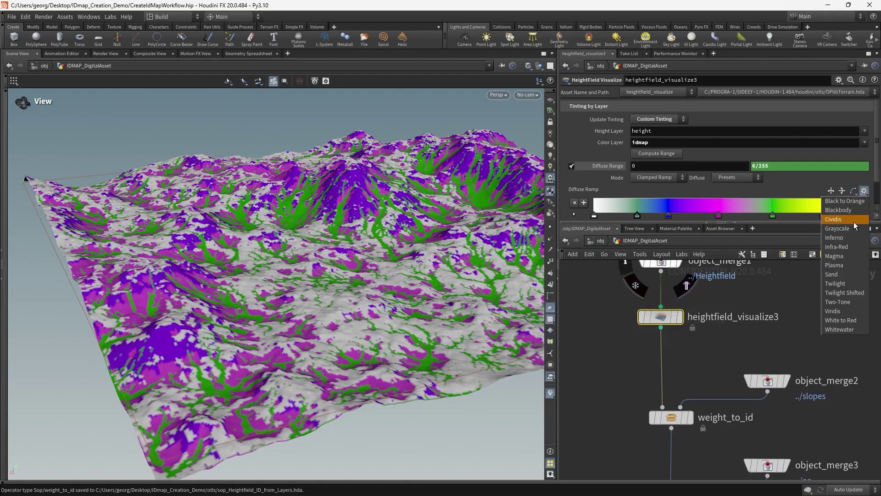
pyautogui.click(847, 266)
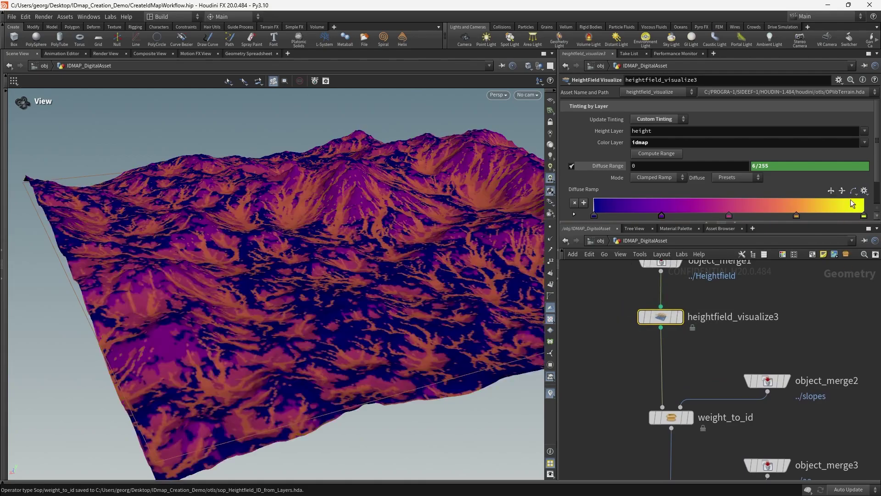
pyautogui.click(865, 191)
pyautogui.click(850, 248)
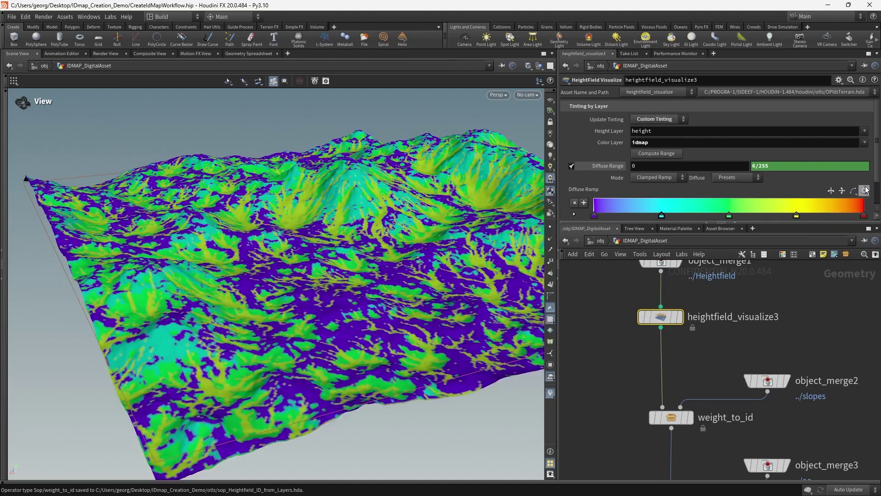
# Inspect the ID colours on the terrain from several angles and compare them with the diffuse ramp and range.
pyautogui.moveTo(459, 280); pyautogui.dragTo(574, 222)
pyautogui.scroll(4, 376, 230)
pyautogui.scroll(-5, 372, 211)
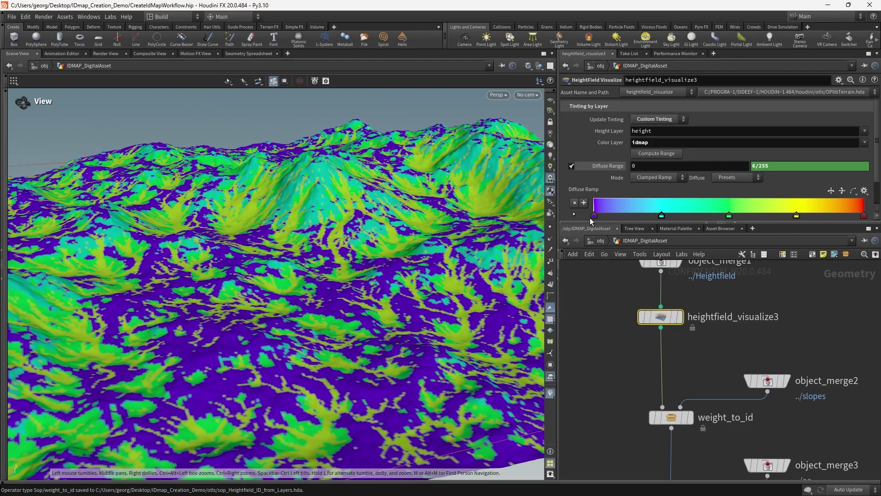
pyautogui.click(660, 216)
pyautogui.moveTo(441, 209); pyautogui.dragTo(584, 196)
pyautogui.moveTo(358, 202); pyautogui.dragTo(406, 283)
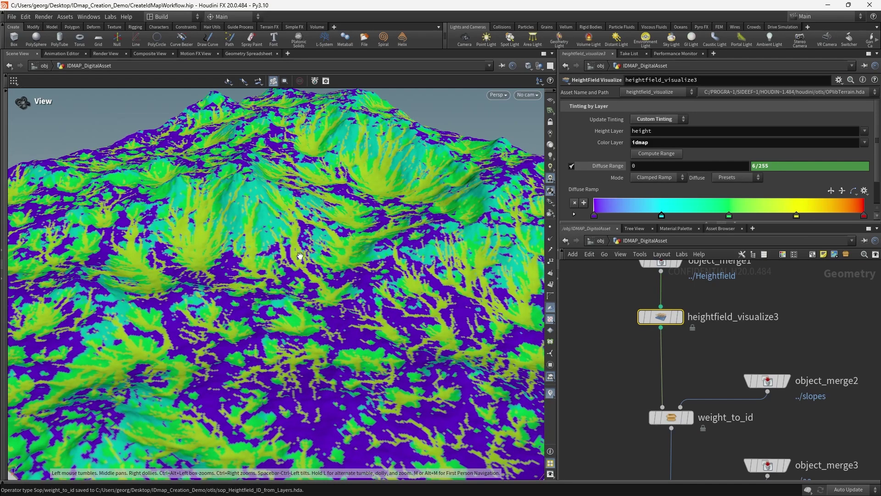
pyautogui.moveTo(301, 258); pyautogui.dragTo(301, 276)
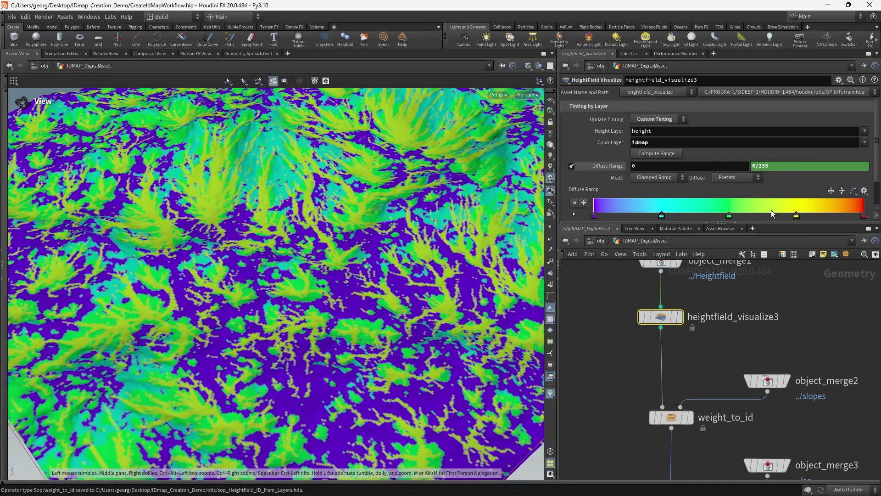
pyautogui.moveTo(383, 237); pyautogui.dragTo(393, 190)
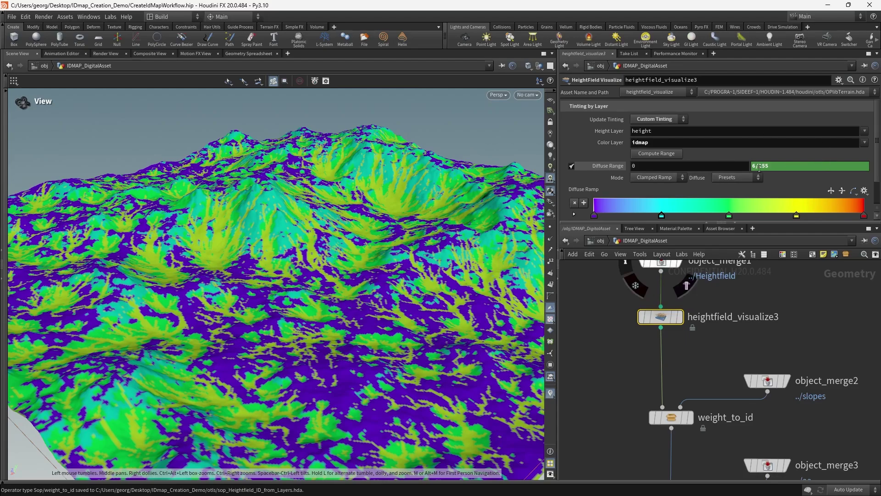
pyautogui.scroll(-1, 638, 196)
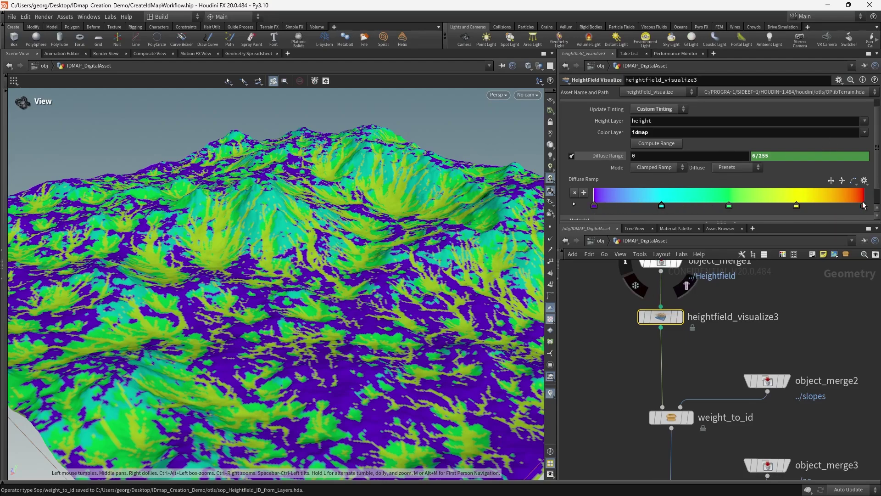
pyautogui.moveTo(350, 224); pyautogui.dragTo(346, 244)
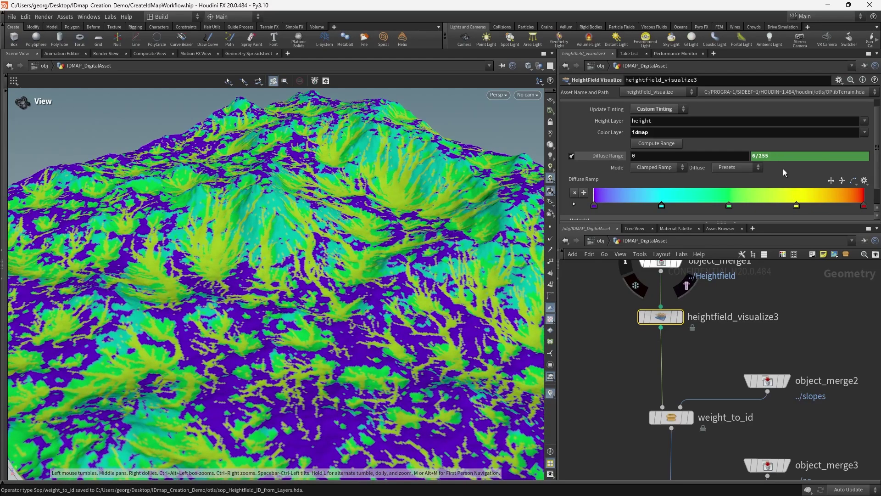
pyautogui.moveTo(389, 185); pyautogui.dragTo(408, 215)
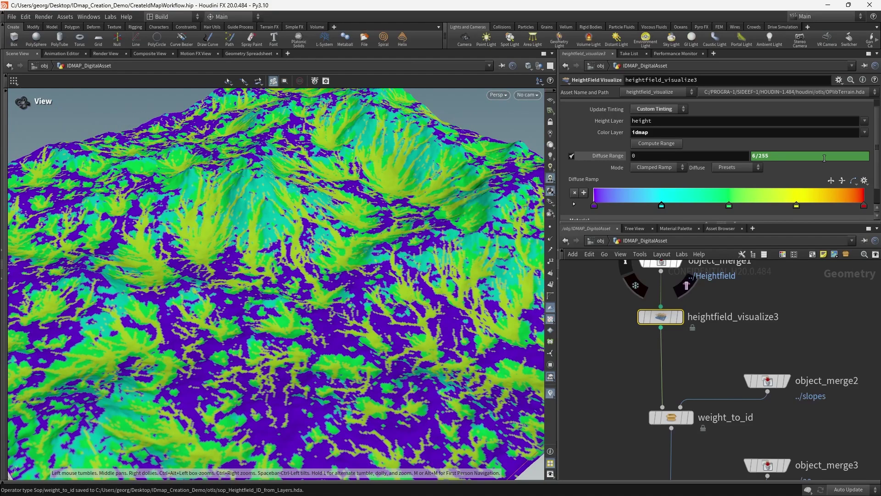
pyautogui.moveTo(327, 201); pyautogui.dragTo(335, 187)
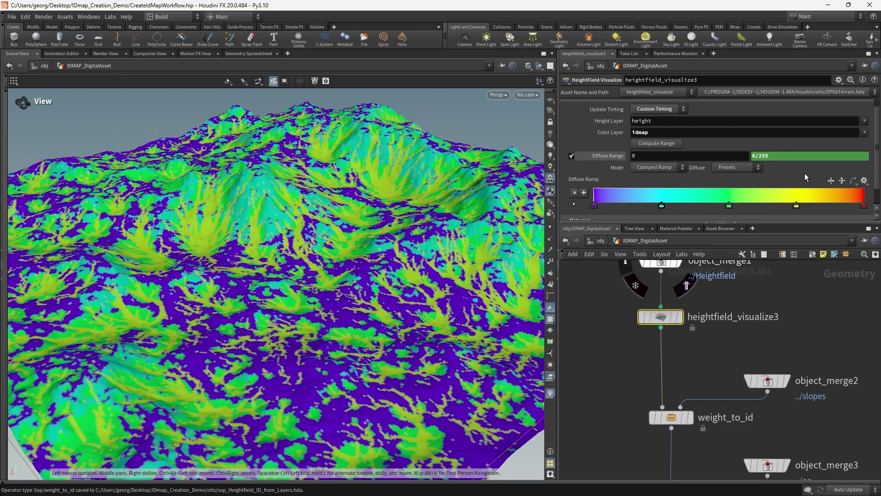
# Cut heightfield_visualize3 out of the outer chain between object_merge1 and weight_to_id.
pyautogui.scroll(-5, 696, 337)
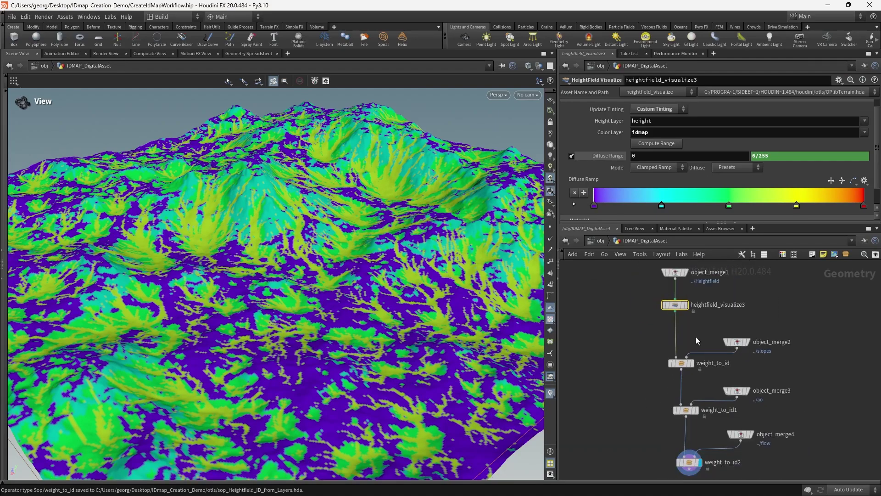
pyautogui.moveTo(707, 346); pyautogui.dragTo(712, 295, button='middle')
pyautogui.scroll(4, 703, 301)
pyautogui.hotkey('ctrl', 'x')
# Allow editing of weight_to_id's contents again and go inside it.
pyautogui.scroll(-2, 713, 295)
pyautogui.rightClick(690, 326)
pyautogui.click(723, 445)
pyautogui.doubleClick(693, 327)
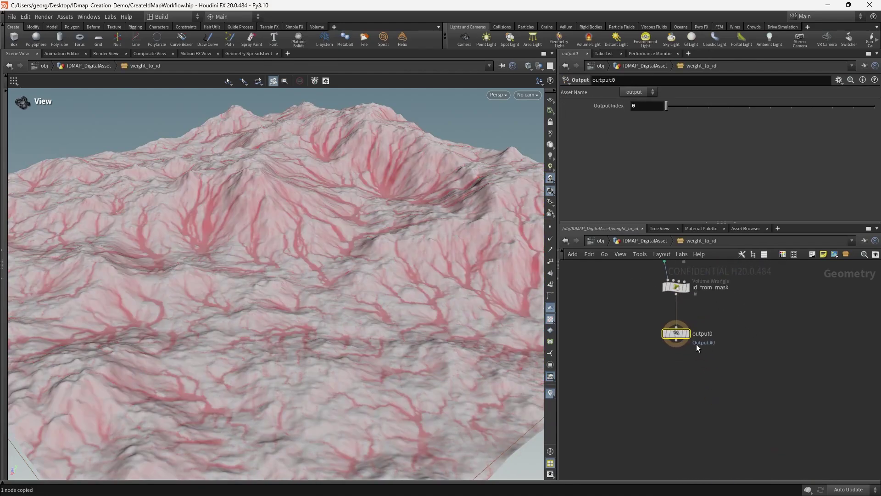
# Paste heightfield_visualize3 between id_from_mask and output0 inside weight_to_id and display its result.
pyautogui.moveTo(734, 373); pyautogui.dragTo(662, 278)
pyautogui.hotkey('ctrl', 'v')
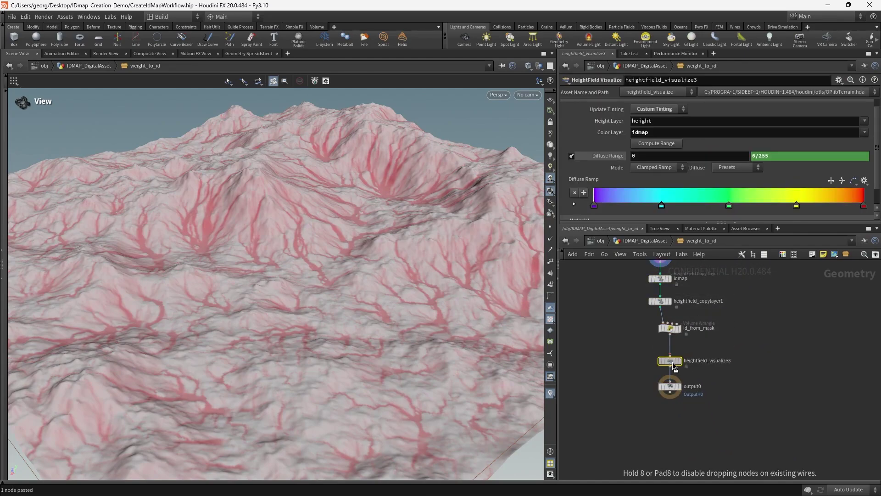
pyautogui.click(679, 359)
pyautogui.moveTo(717, 385); pyautogui.dragTo(709, 349, button='middle')
pyautogui.moveTo(716, 343); pyautogui.dragTo(644, 308)
pyautogui.click(672, 349)
pyautogui.moveTo(709, 332); pyautogui.dragTo(707, 365, button='middle')
pyautogui.click(669, 355)
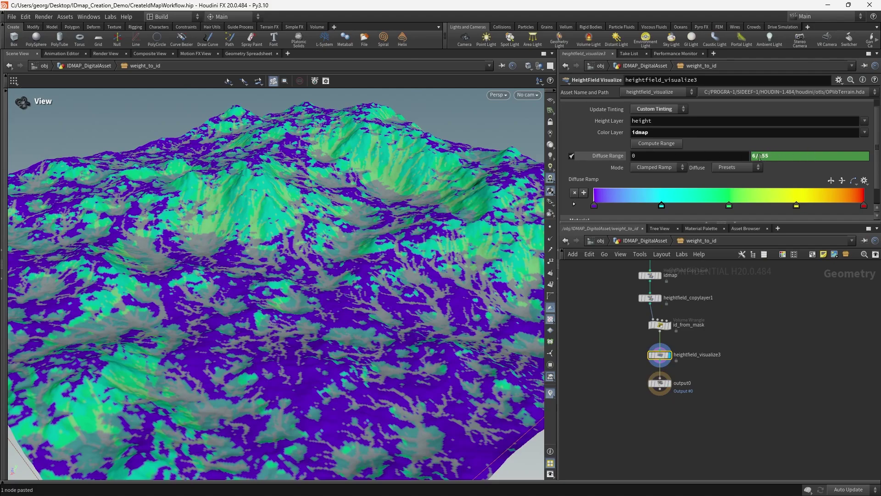
# Check the evaluated Diffuse Range maximum and inspect heightfield_visualize3's layers in the geometry spreadsheet.
pyautogui.press('Return')
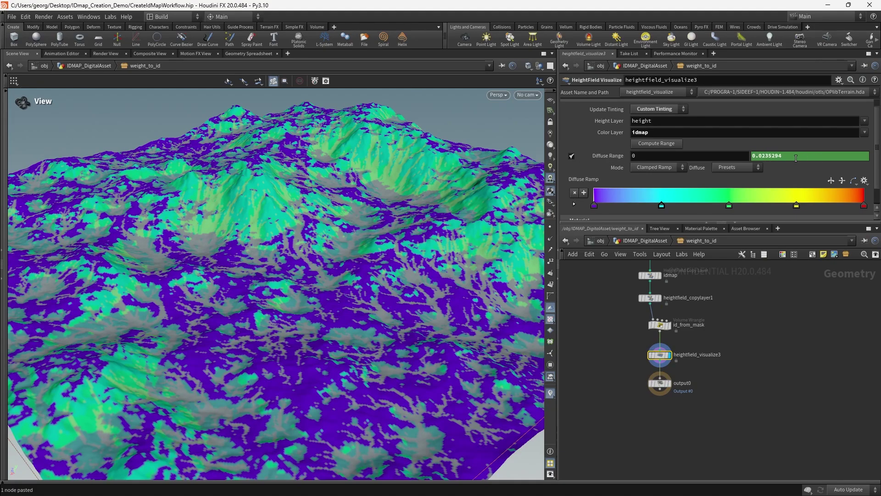
pyautogui.click(610, 159)
pyautogui.scroll(2, 741, 371)
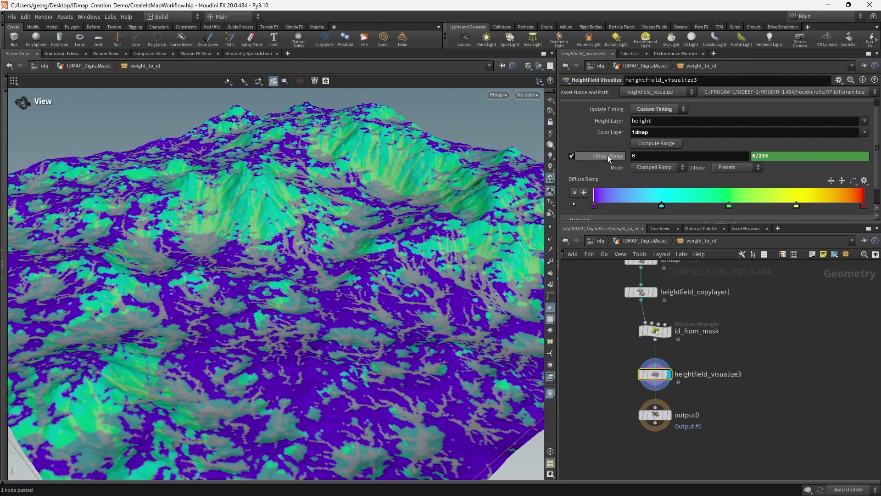
pyautogui.rightClick(648, 373)
pyautogui.click(684, 345)
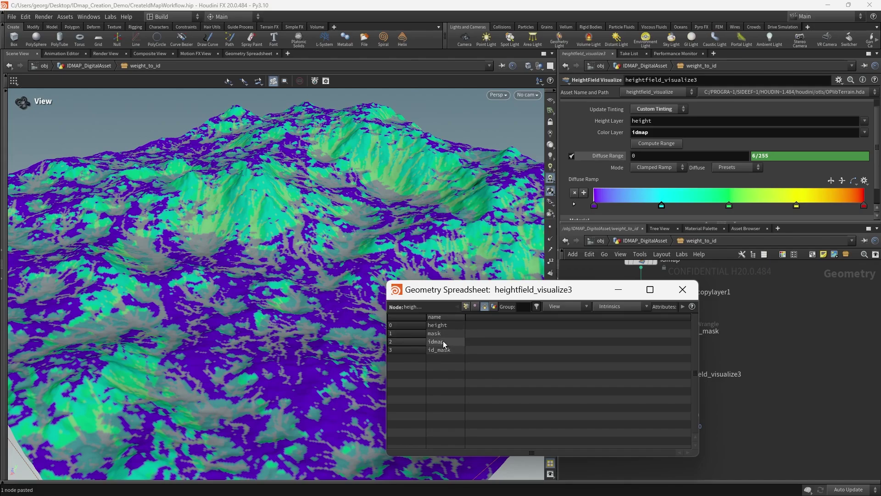
pyautogui.click(682, 289)
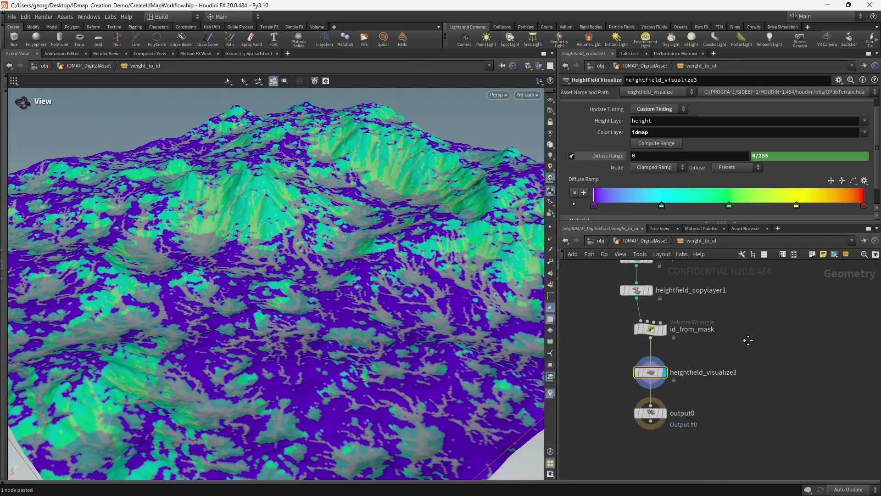
pyautogui.press('Tab')
pyautogui.write('blast')
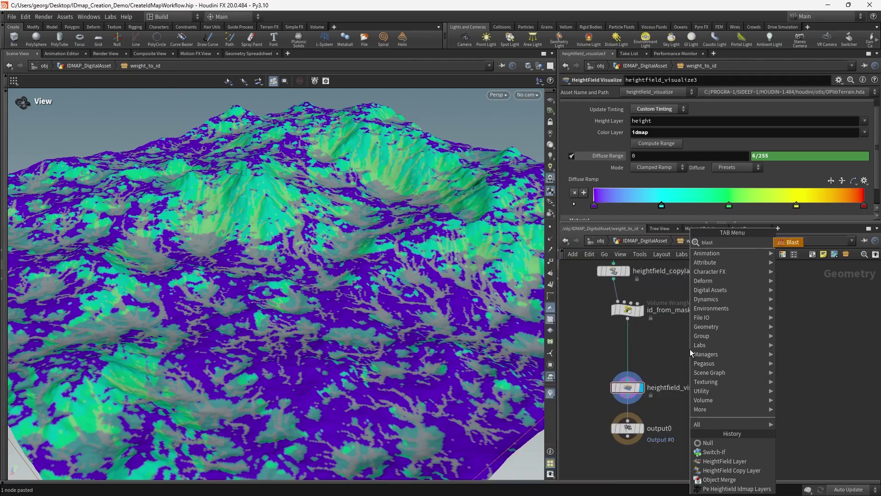
pyautogui.press('Return')
pyautogui.click(698, 351)
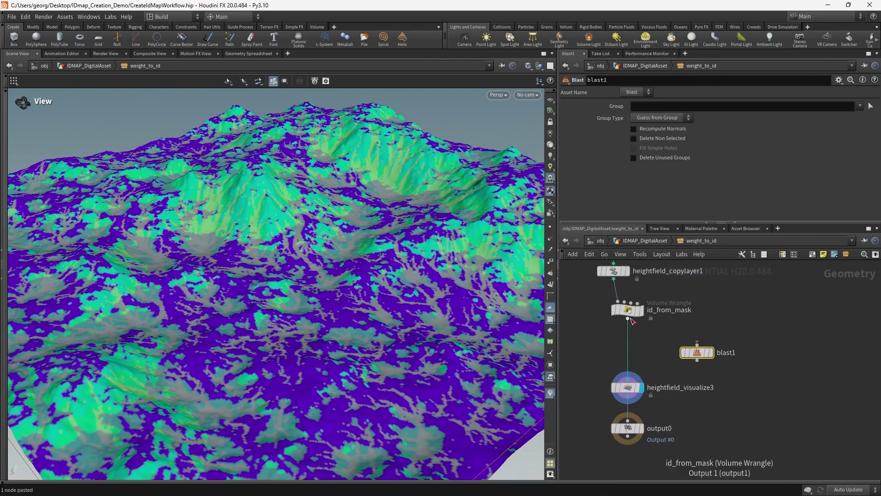
pyautogui.moveTo(650, 328); pyautogui.dragTo(708, 365)
pyautogui.press('Delete')
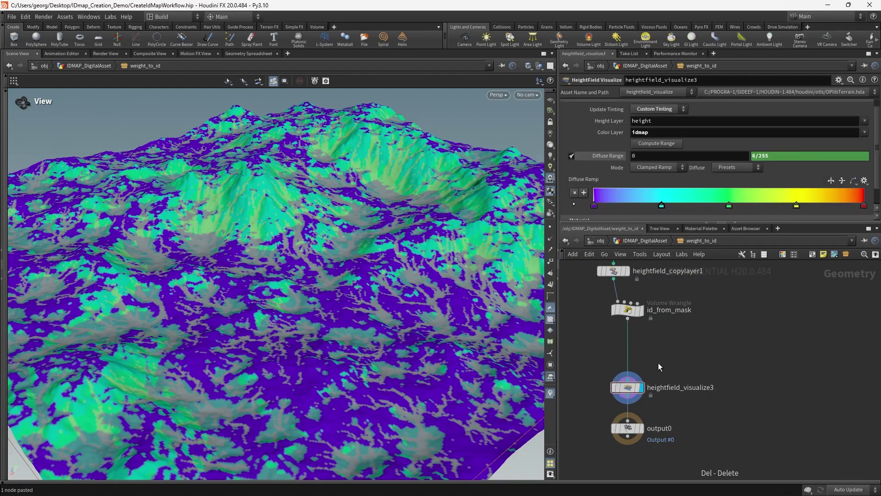
# Set the Diffuse Range maximum of heightfield_visualize3 to the expression volumemax(0,2).
pyautogui.write('volumemax(0')
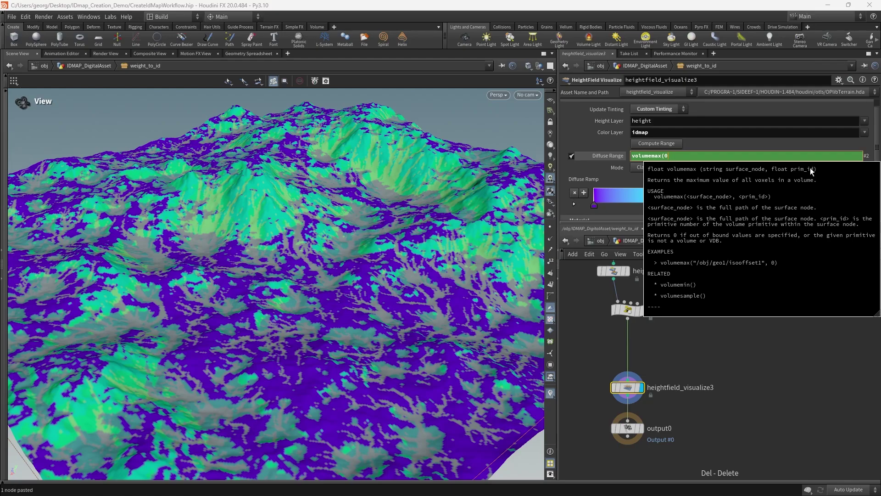
pyautogui.write('2)')
pyautogui.press('Return')
pyautogui.moveTo(769, 342); pyautogui.dragTo(792, 322, button='middle')
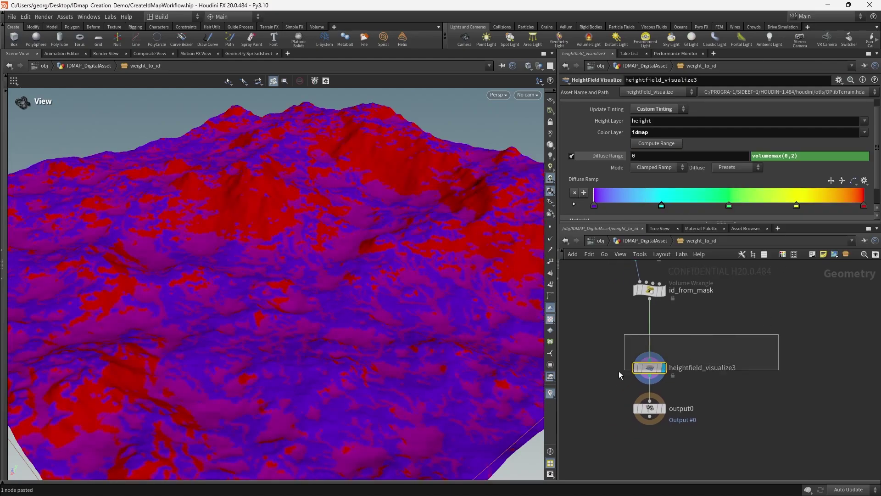
# Check the evaluated result of the volumemax(0,2) expression and examine the terrain's coloring.
pyautogui.click(610, 156)
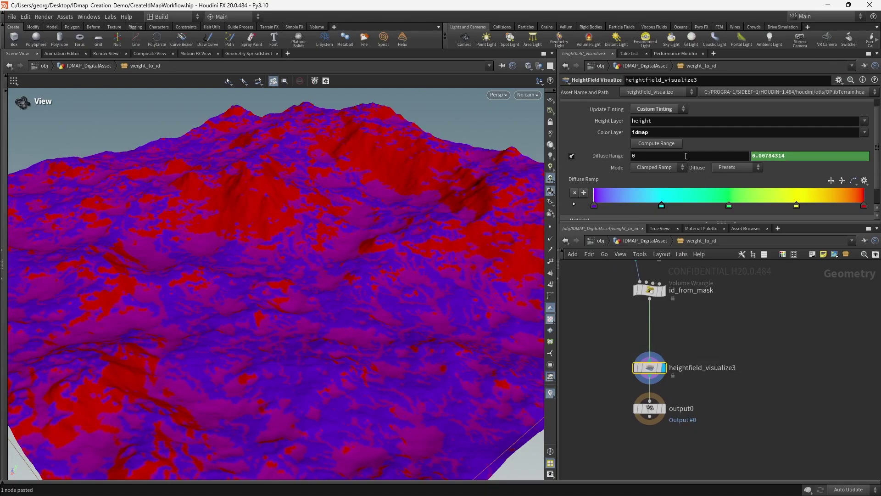
pyautogui.click(613, 159)
pyautogui.click(613, 158)
pyautogui.moveTo(798, 158); pyautogui.dragTo(723, 159)
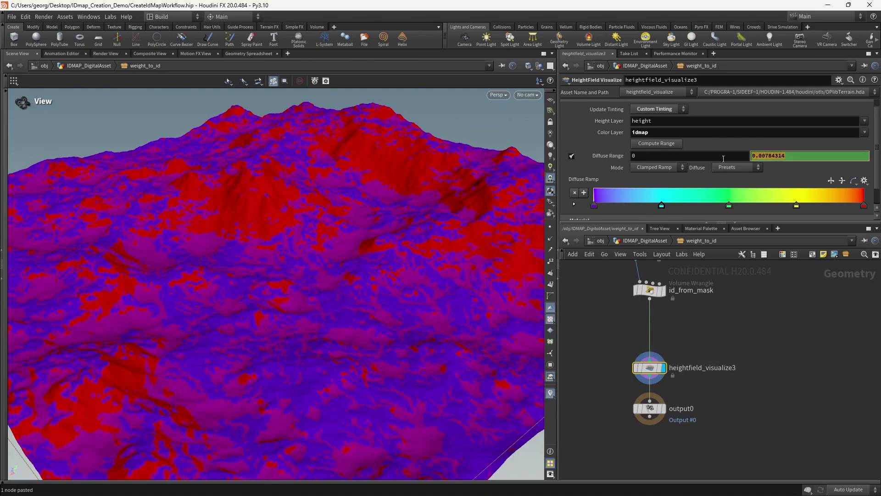
pyautogui.click(729, 332)
pyautogui.click(607, 156)
pyautogui.moveTo(358, 271); pyautogui.dragTo(356, 252)
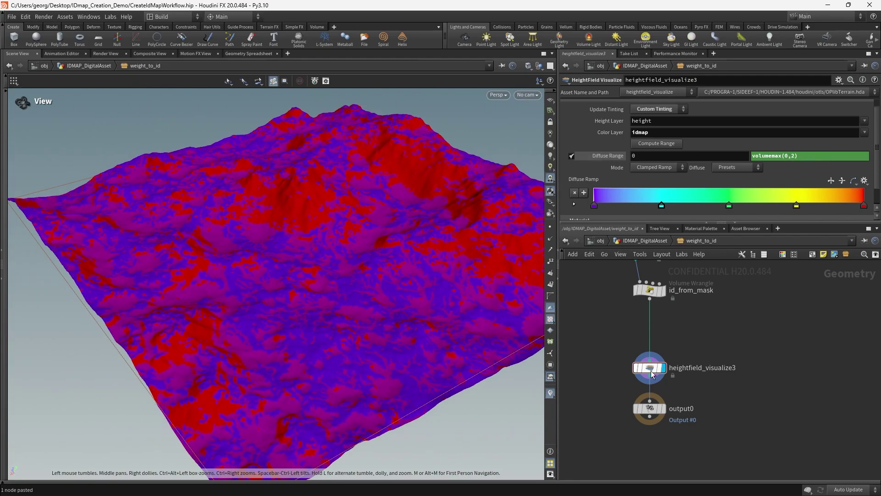
# Try primitive numbers 3, 1 and 0 in the Diffuse Range's volumemax expression, then return to volumemax(0,2).
pyautogui.click(624, 373)
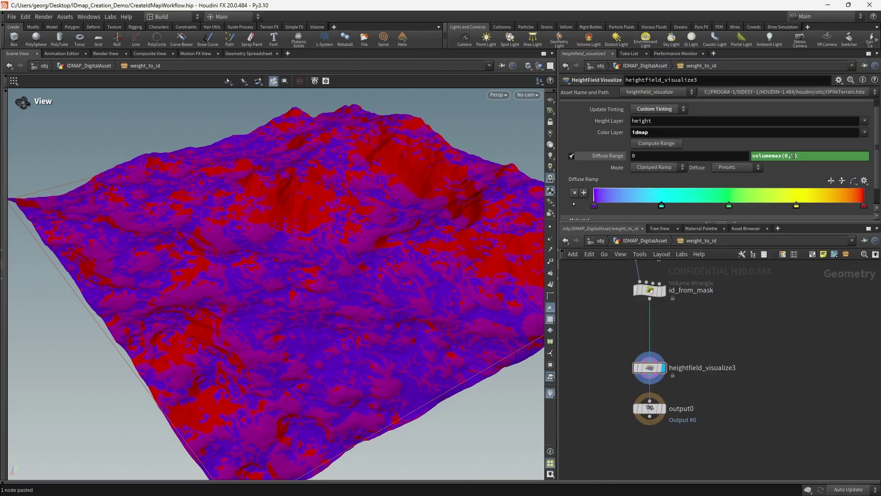
pyautogui.write('3')
pyautogui.press('Return')
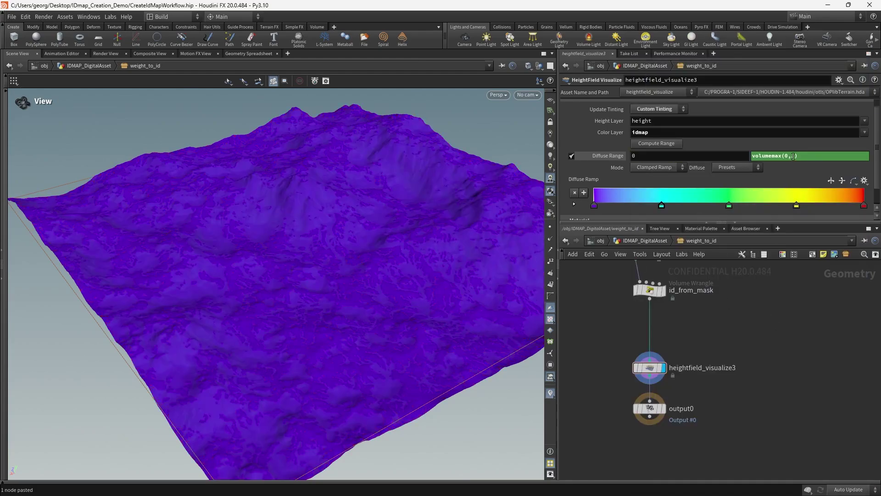
pyautogui.click(793, 156)
pyautogui.write('1')
pyautogui.press('Delete')
pyautogui.press('Return')
pyautogui.doubleClick(793, 155)
pyautogui.write('0')
pyautogui.press('Return')
pyautogui.doubleClick(793, 156)
pyautogui.write('2')
pyautogui.press('Return')
pyautogui.moveTo(402, 277)
pyautogui.mouseDown()
pyautogui.moveTo(415, 232)
pyautogui.moveTo(452, 294)
pyautogui.moveTo(612, 368)
pyautogui.moveTo(442, 331)
pyautogui.moveTo(380, 249)
pyautogui.moveTo(394, 250)
pyautogui.moveTo(389, 266)
pyautogui.moveTo(399, 264)
pyautogui.mouseUp()
pyautogui.moveTo(471, 219); pyautogui.dragTo(455, 277)
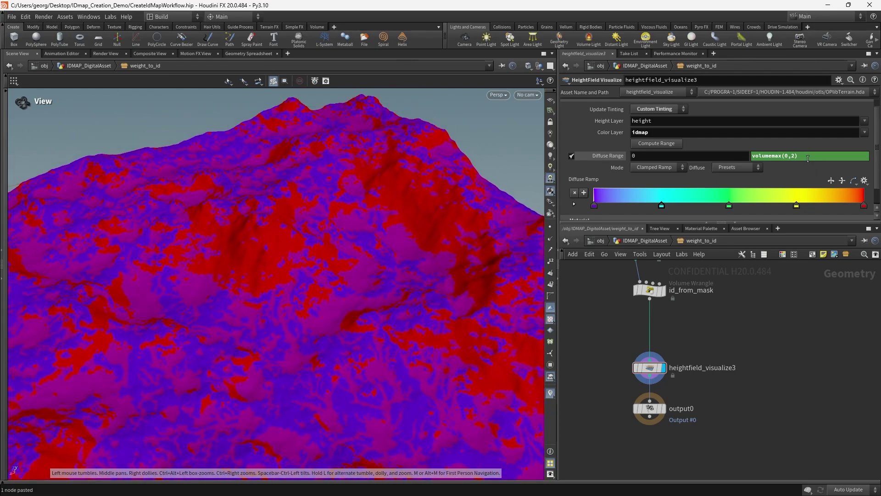
# Switch to Calculator and multiply the evaluated Diffuse Range maximum, 0.00784314, by 255 to get its idmap value.
pyautogui.click(609, 156)
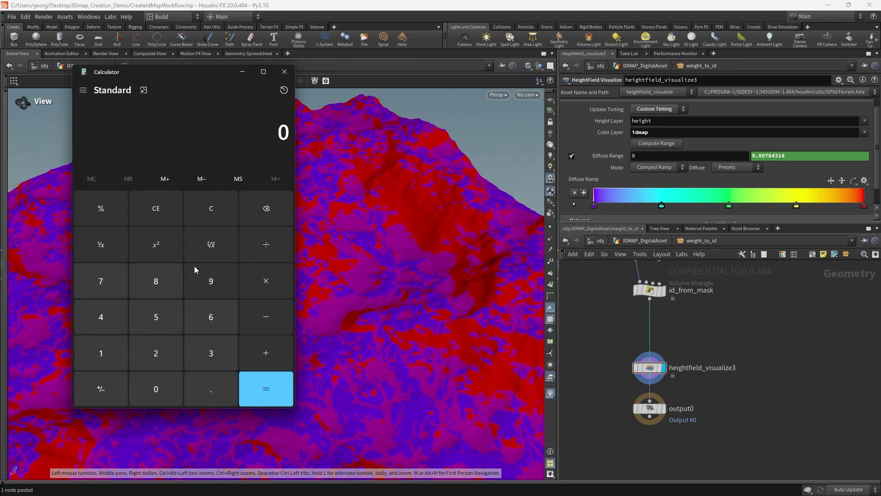
pyautogui.hotkey('ctrl', 'v')
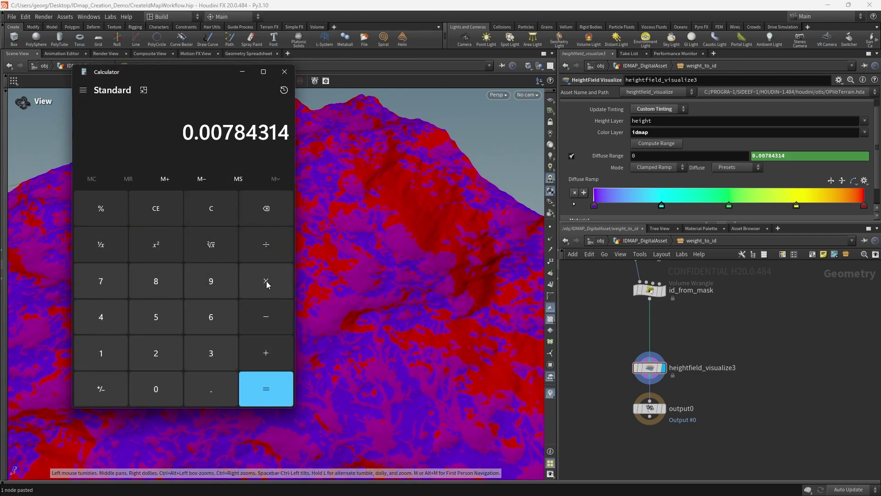
pyautogui.click(267, 285)
pyautogui.click(151, 353)
pyautogui.click(156, 317)
pyautogui.click(156, 317)
pyautogui.click(266, 386)
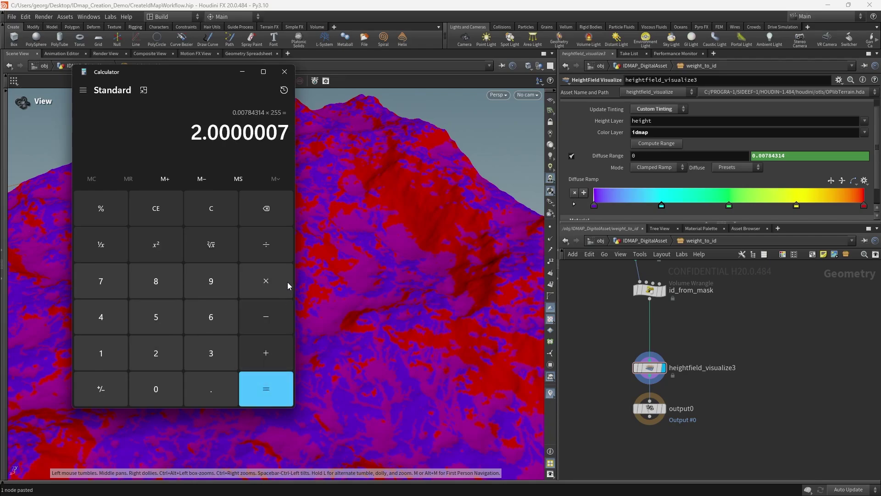
pyautogui.click(736, 323)
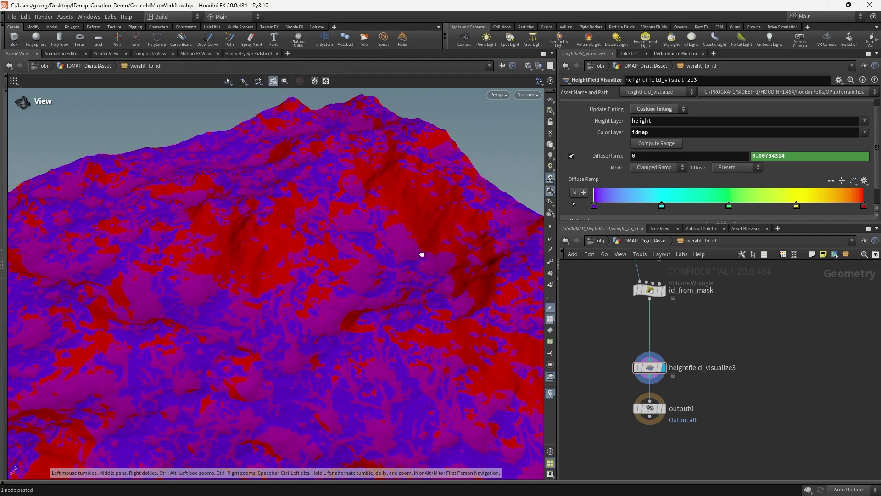
# Go up to IDMAP_DigitalAsset, save weight_to_id's node type and match it to the current definition.
pyautogui.click(645, 240)
pyautogui.rightClick(669, 352)
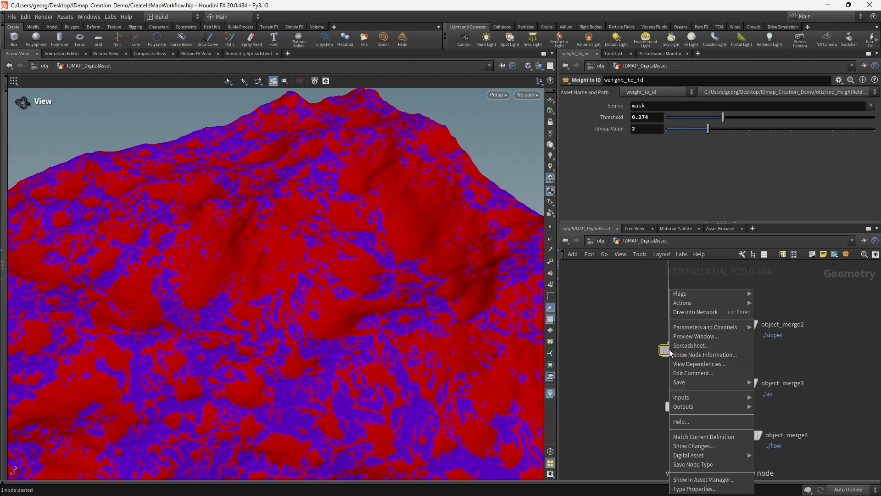
pyautogui.click(698, 466)
pyautogui.scroll(-2, 712, 378)
pyautogui.scroll(3, 711, 377)
pyautogui.rightClick(671, 352)
pyautogui.click(703, 436)
# Display weight_to_id, weight_to_id1 and weight_to_id2 in turn and examine the idmap coloring on the terrain.
pyautogui.moveTo(704, 369); pyautogui.dragTo(699, 389, button='middle')
pyautogui.moveTo(682, 367)
pyautogui.click(688, 349)
pyautogui.moveTo(640, 342); pyautogui.dragTo(632, 266, button='middle')
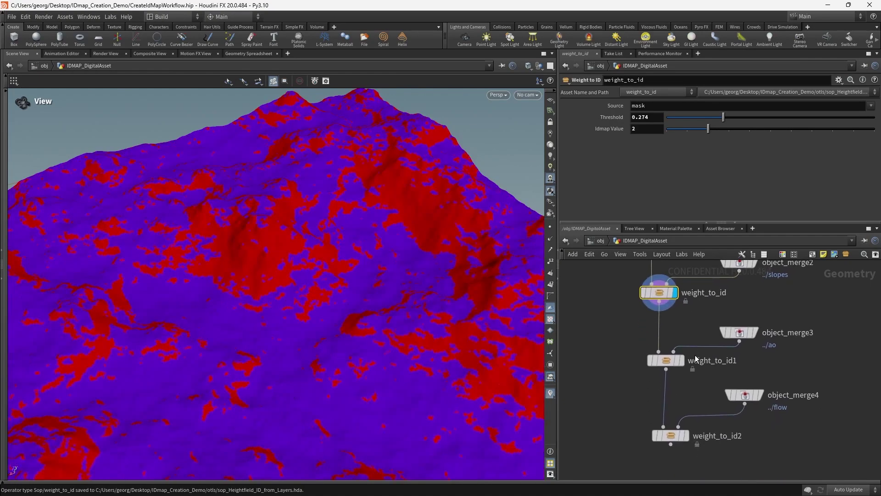
pyautogui.click(685, 360)
pyautogui.scroll(-2, 684, 376)
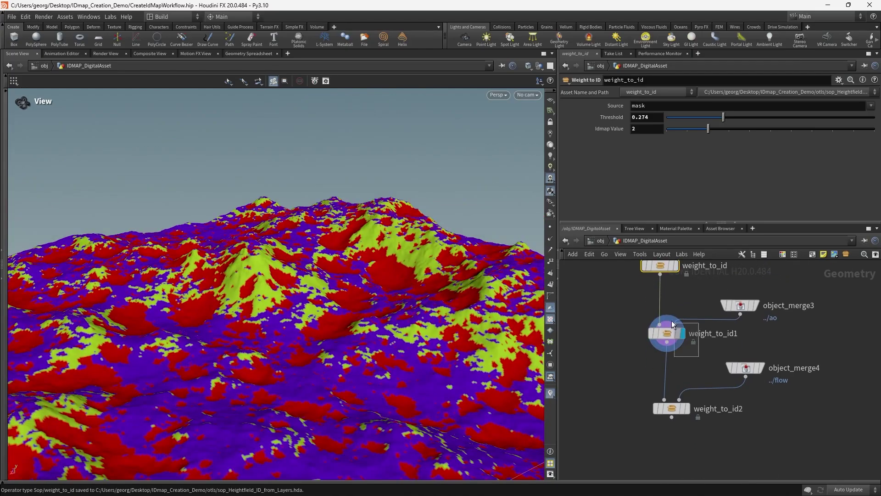
pyautogui.click(685, 378)
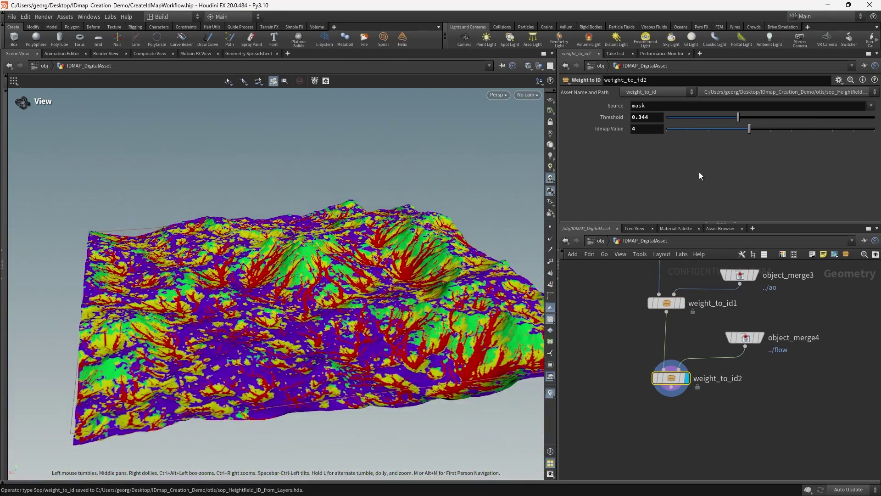
pyautogui.moveTo(749, 128)
pyautogui.mouseDown()
pyautogui.moveTo(829, 136)
pyautogui.moveTo(748, 127)
pyautogui.mouseUp()
pyautogui.scroll(4, 368, 229)
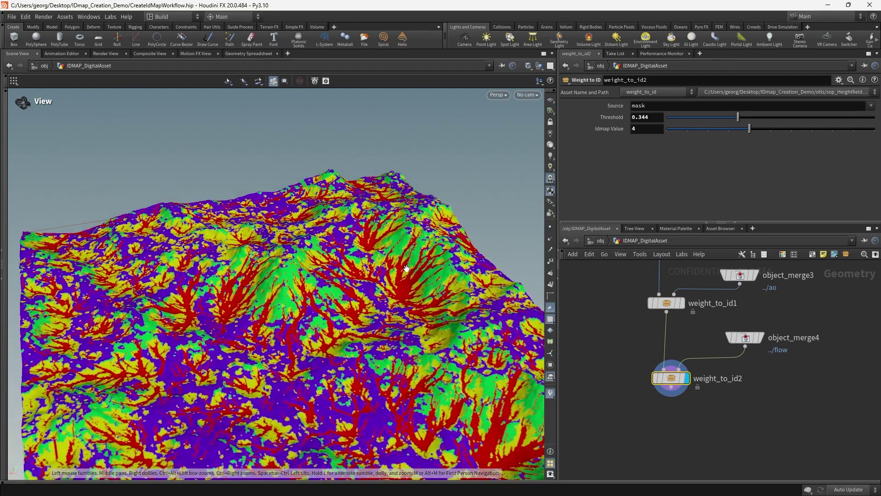
pyautogui.moveTo(371, 223); pyautogui.dragTo(369, 285)
# Allow editing of weight_to_id's contents and go inside it.
pyautogui.scroll(-3, 674, 343)
pyautogui.moveTo(672, 301); pyautogui.dragTo(673, 357, button='middle')
pyautogui.scroll(3, 672, 351)
pyautogui.rightClick(674, 333)
pyautogui.click(710, 446)
pyautogui.doubleClick(667, 332)
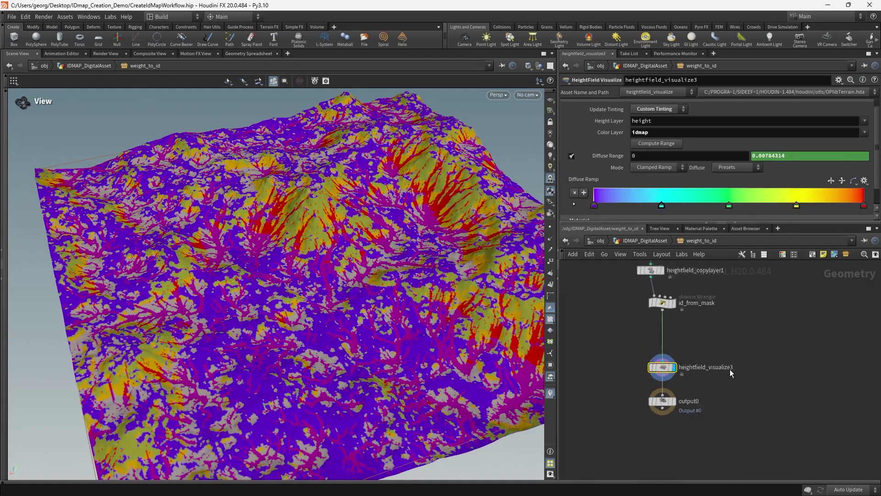
# Review the Diffuse Range maximum expression and inspect the volume layer order in id_from_mask's node information.
pyautogui.moveTo(724, 370); pyautogui.dragTo(642, 342)
pyautogui.moveTo(720, 306); pyautogui.dragTo(719, 319, button='middle')
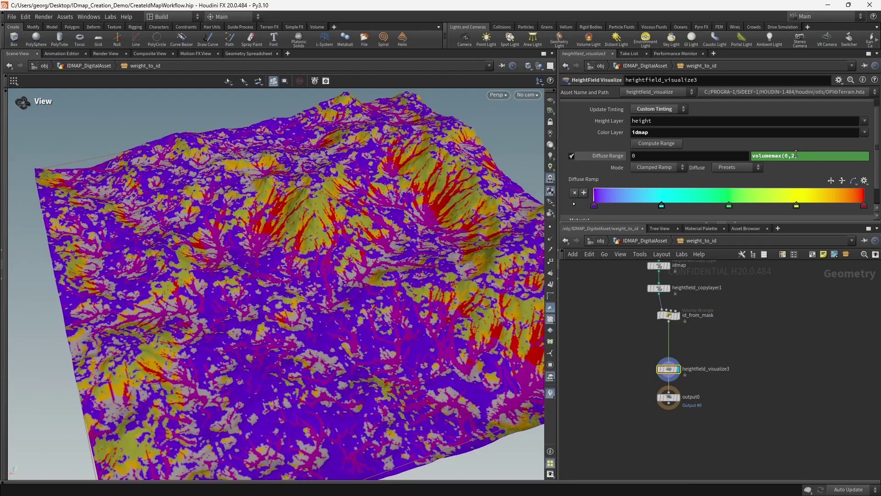
pyautogui.moveTo(790, 155); pyautogui.dragTo(789, 155)
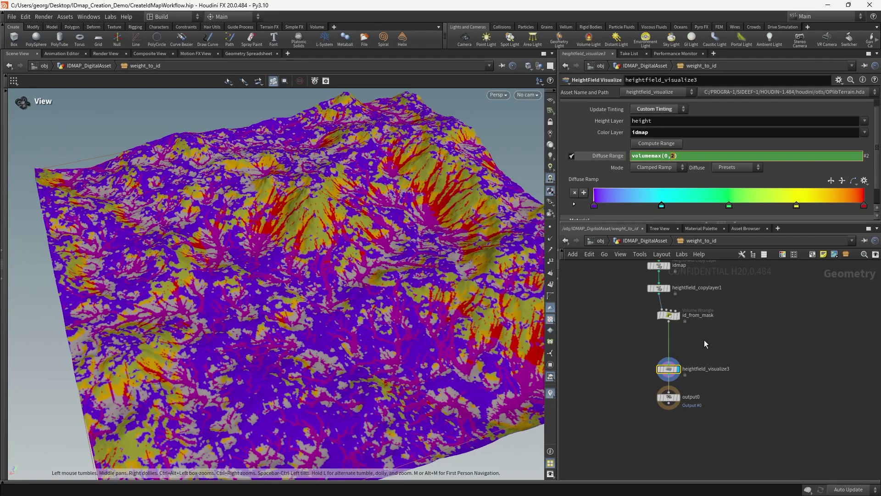
pyautogui.scroll(2, 664, 330)
pyautogui.rightClick(674, 335)
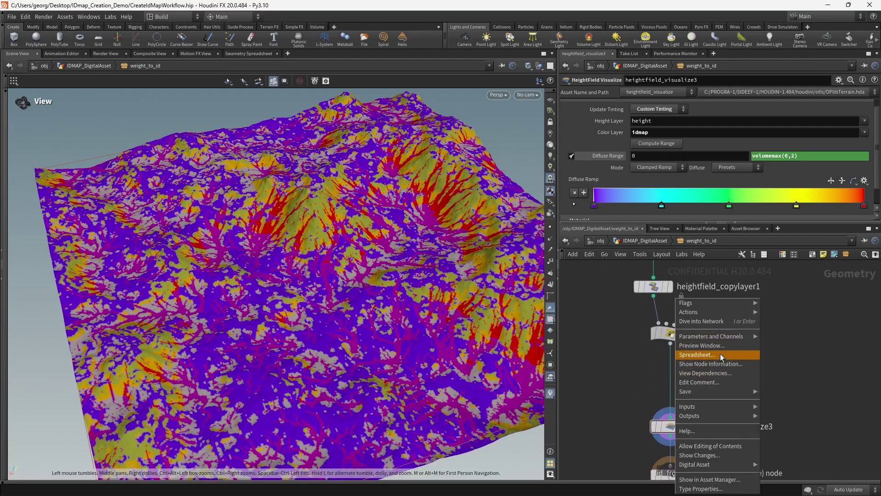
pyautogui.click(716, 363)
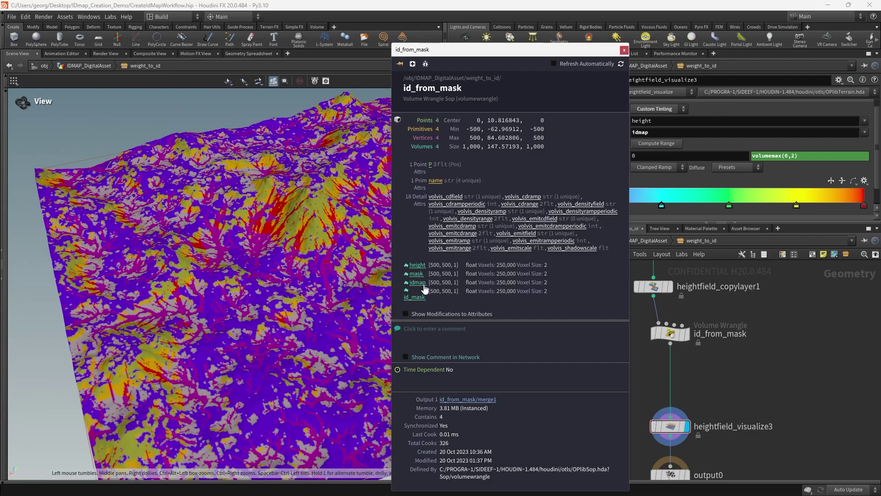
pyautogui.scroll(-2, 714, 353)
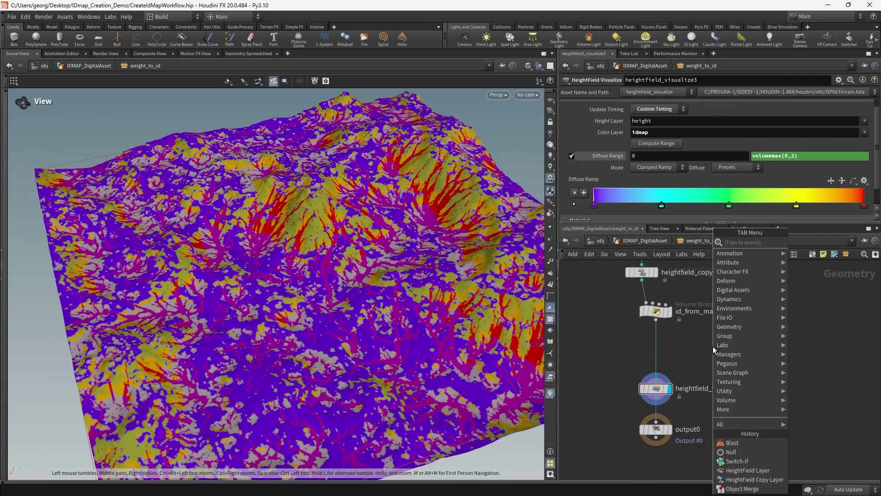
# Add a Blast node beside the chain, feed it from id_from_mask and display its result.
pyautogui.press('Tab')
pyautogui.write('blast')
pyautogui.press('Return')
pyautogui.click(713, 347)
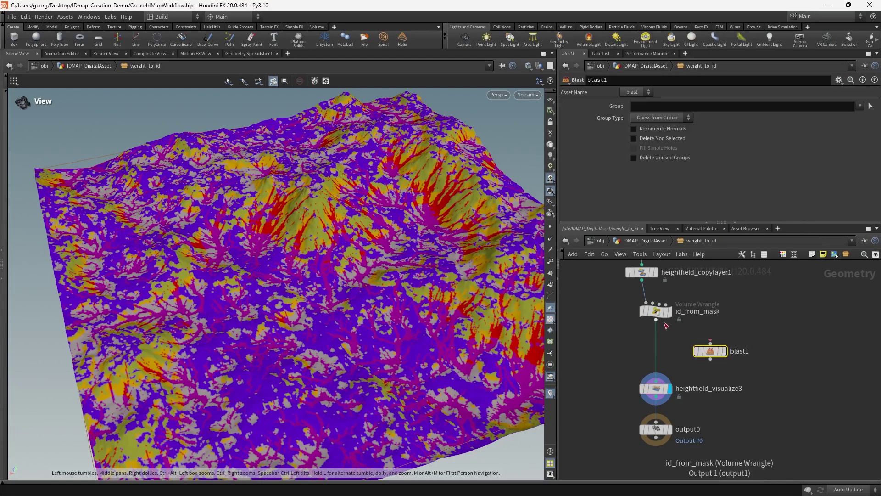
pyautogui.moveTo(656, 319); pyautogui.dragTo(723, 340)
pyautogui.click(724, 343)
pyautogui.click(723, 351)
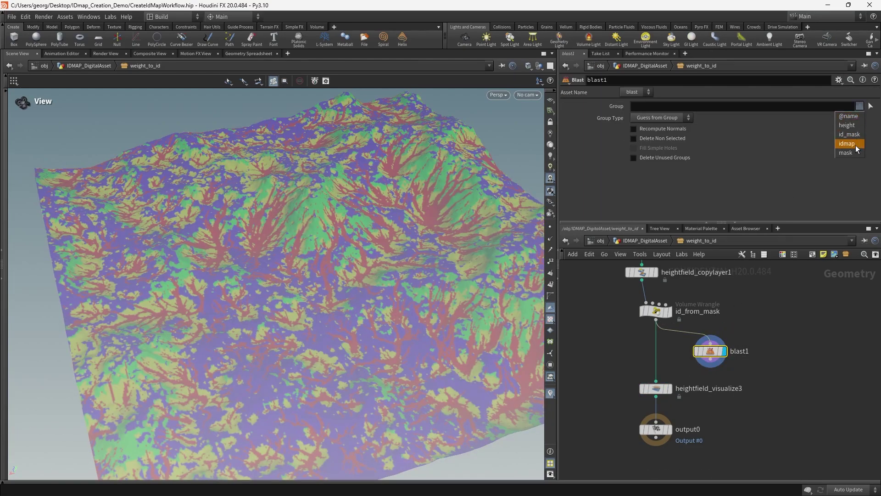
pyautogui.click(856, 146)
pyautogui.click(665, 139)
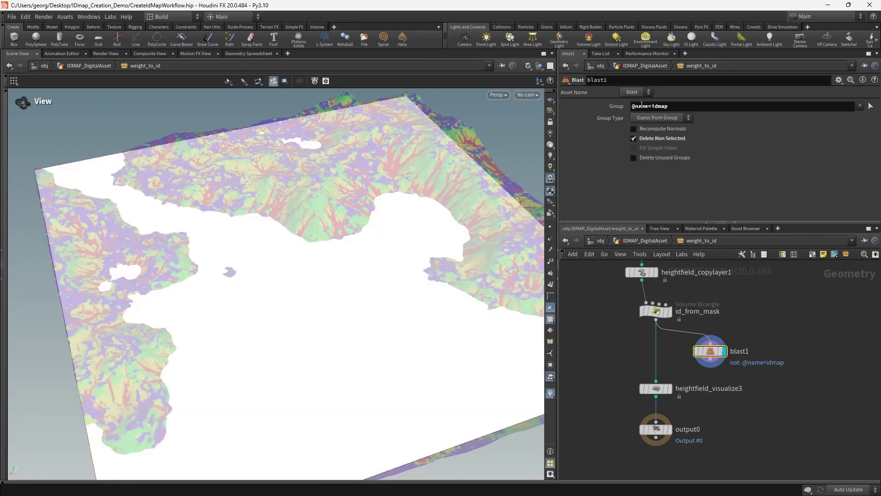
pyautogui.moveTo(404, 275); pyautogui.dragTo(651, 119)
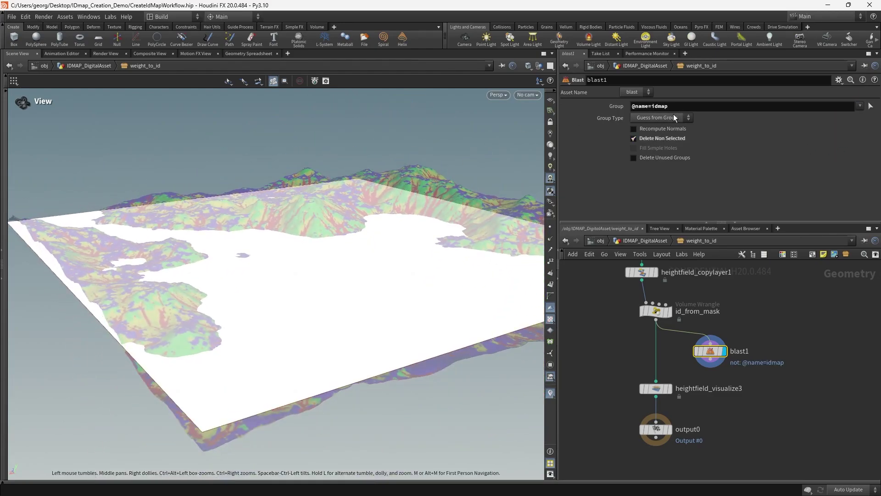
pyautogui.click(671, 117)
pyautogui.click(665, 156)
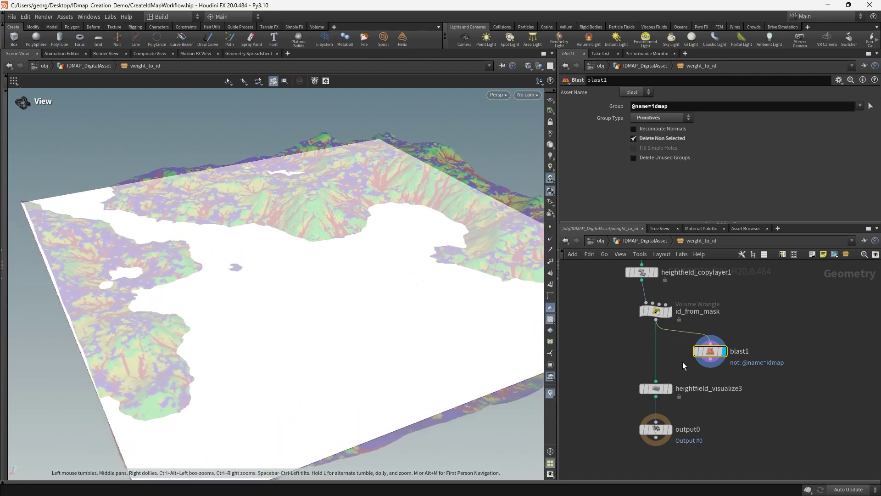
# Add a spare input to heightfield_visualize3 and assign blast1 to it.
pyautogui.moveTo(682, 362); pyautogui.dragTo(630, 416)
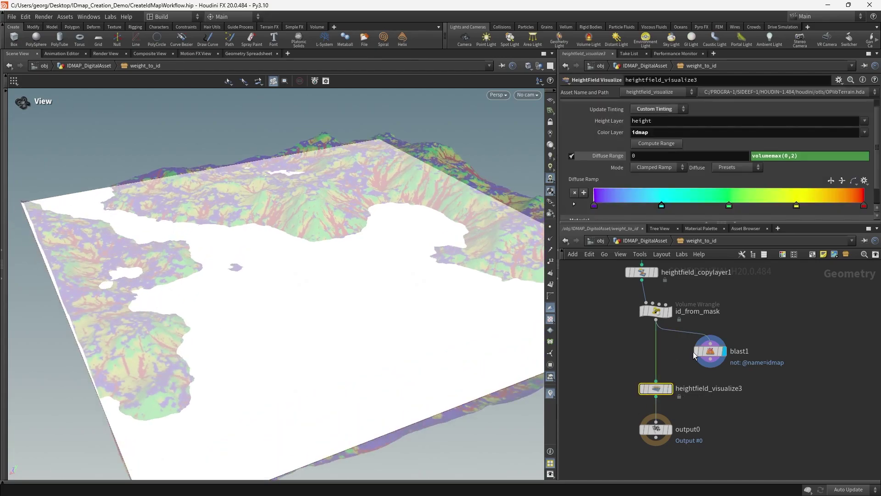
pyautogui.click(839, 83)
pyautogui.click(786, 161)
pyautogui.scroll(-2, 574, 188)
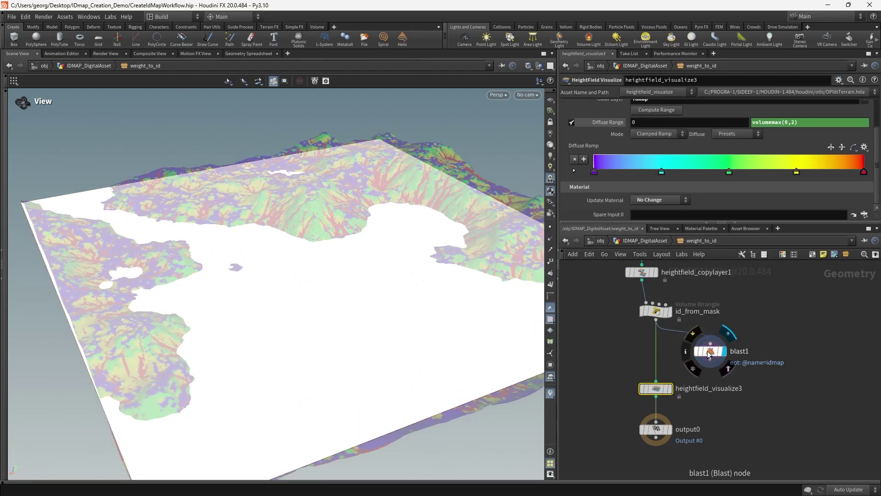
pyautogui.scroll(2, 593, 215)
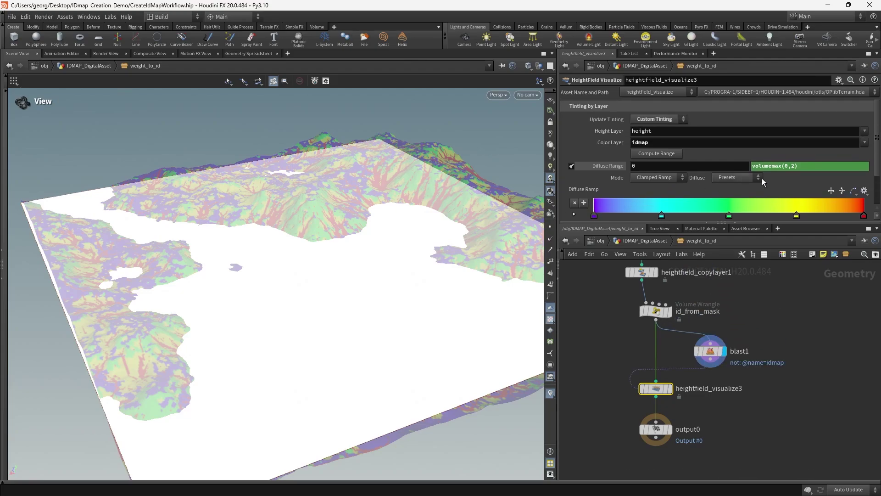
# Change the Diffuse Range maximum expression to volumemax(-1,2) and display heightfield_visualize3.
pyautogui.click(787, 166)
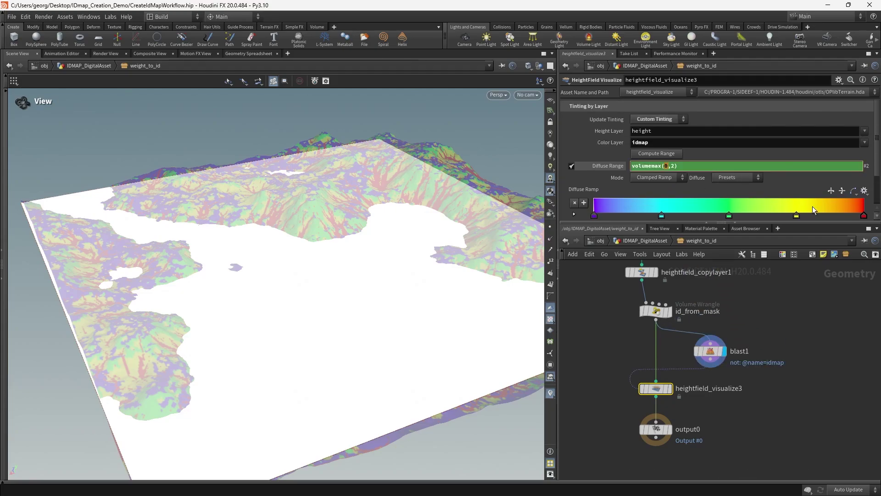
pyautogui.write('-1')
pyautogui.press('Return')
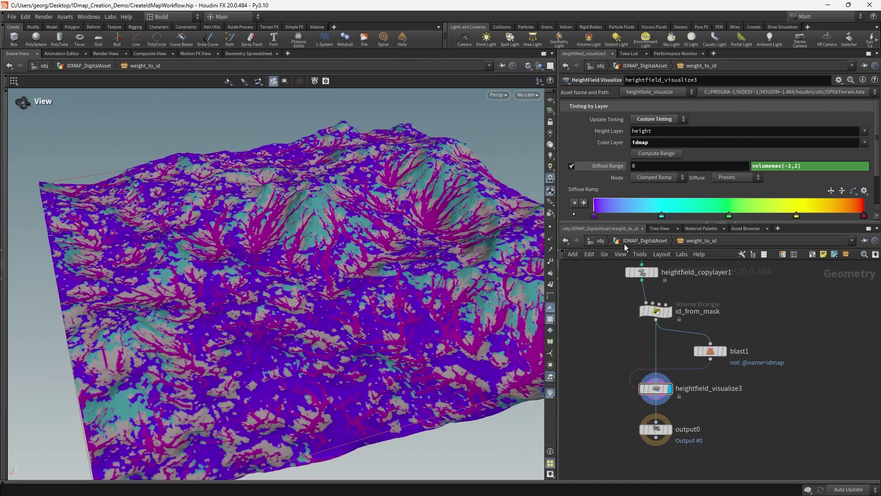
# Return to IDMAP_DigitalAsset, save the edited weight_to_id node type and lock it to the current definition again.
pyautogui.click(625, 245)
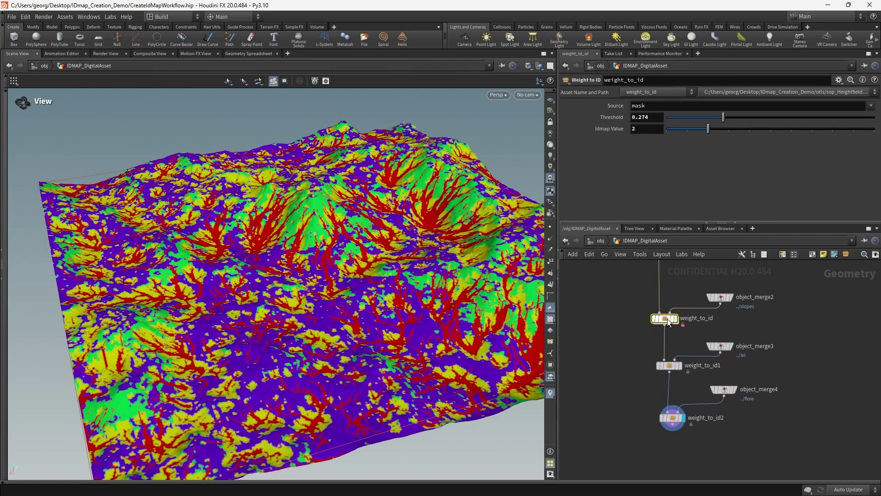
pyautogui.rightClick(660, 318)
pyautogui.click(690, 465)
pyautogui.rightClick(665, 309)
pyautogui.click(711, 437)
pyautogui.scroll(-2, 694, 381)
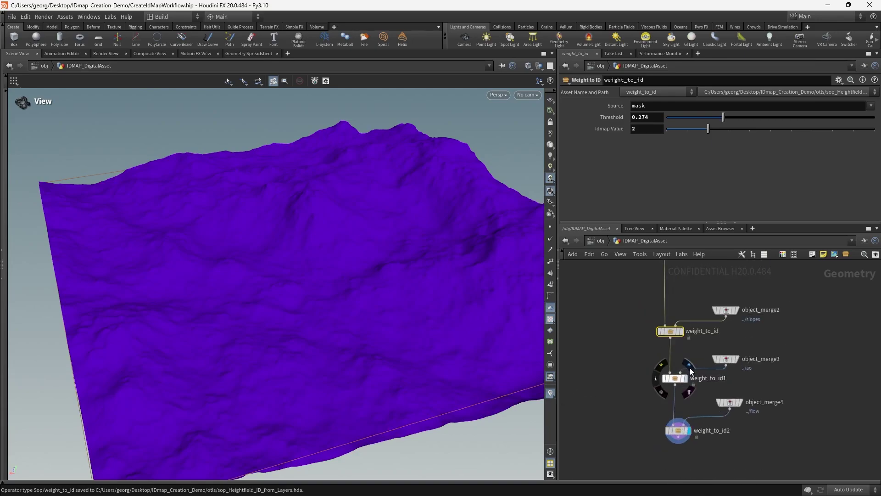
# Display weight_to_id1 and weight_to_id in turn, then allow editing of weight_to_id's contents and go inside it.
pyautogui.click(691, 368)
pyautogui.moveTo(686, 434); pyautogui.dragTo(677, 401, button='middle')
pyautogui.click(683, 385)
pyautogui.moveTo(676, 317); pyautogui.dragTo(700, 390, button='middle')
pyautogui.click(681, 332)
pyautogui.rightClick(667, 346)
pyautogui.click(714, 445)
pyautogui.scroll(2, 669, 341)
pyautogui.doubleClick(667, 347)
# Display blast1 and set heightfield_visualize3's Diffuse Range maximum expression to volumemax(-1,0).
pyautogui.click(720, 375)
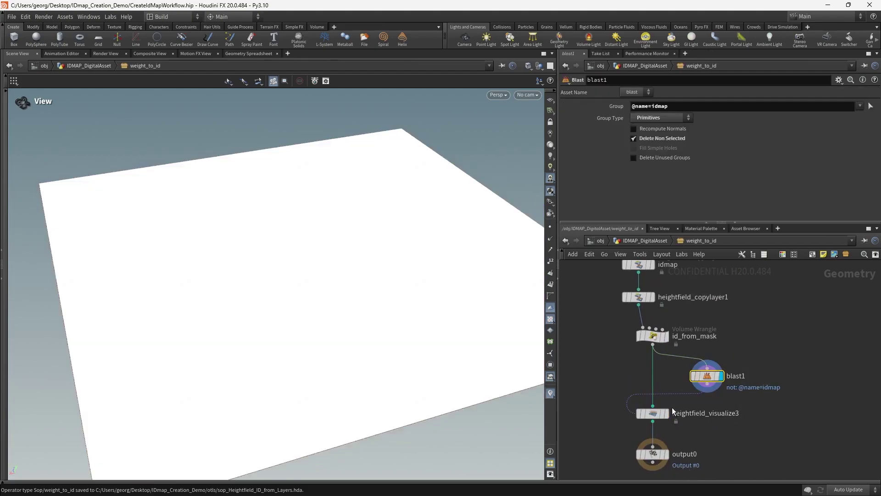
pyautogui.click(664, 412)
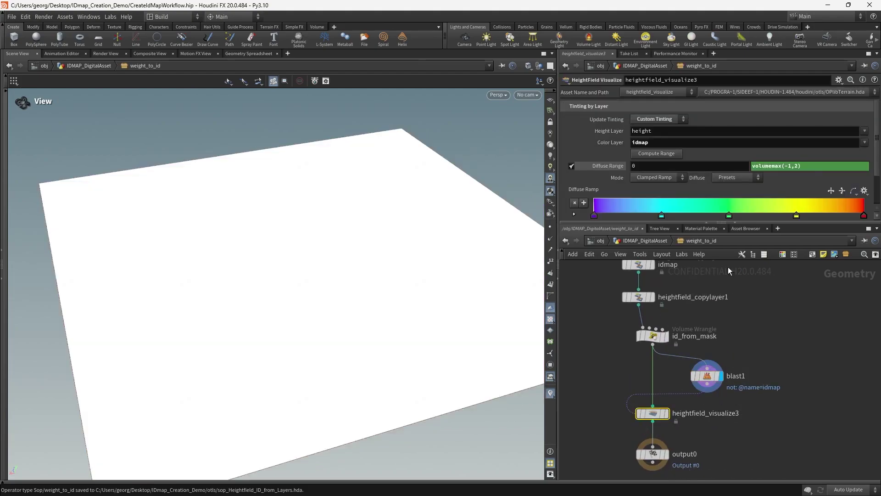
pyautogui.doubleClick(795, 165)
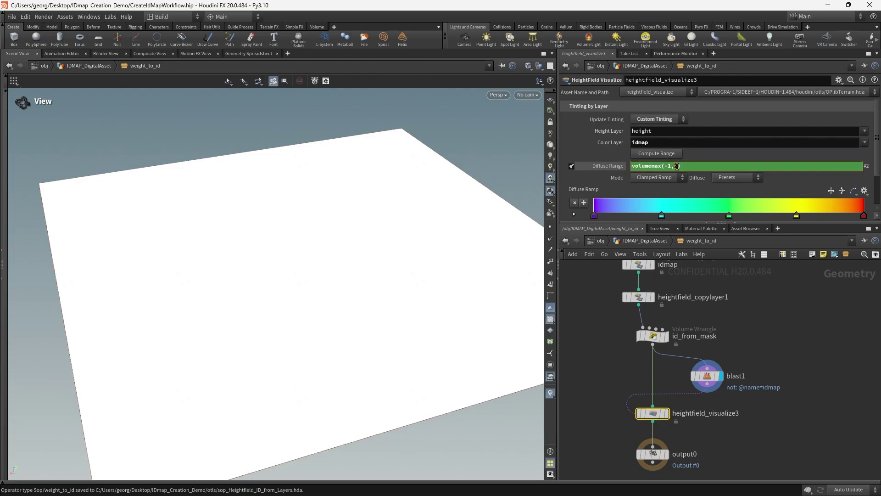
pyautogui.write('0')
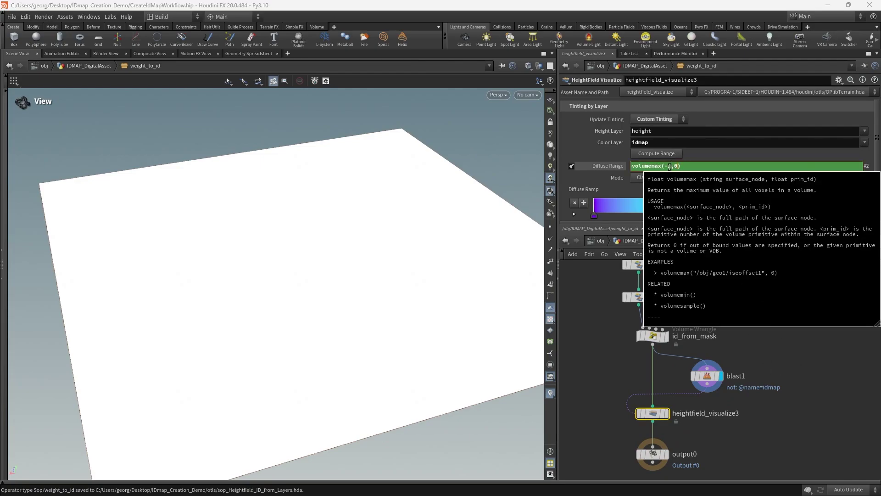
pyautogui.click(783, 401)
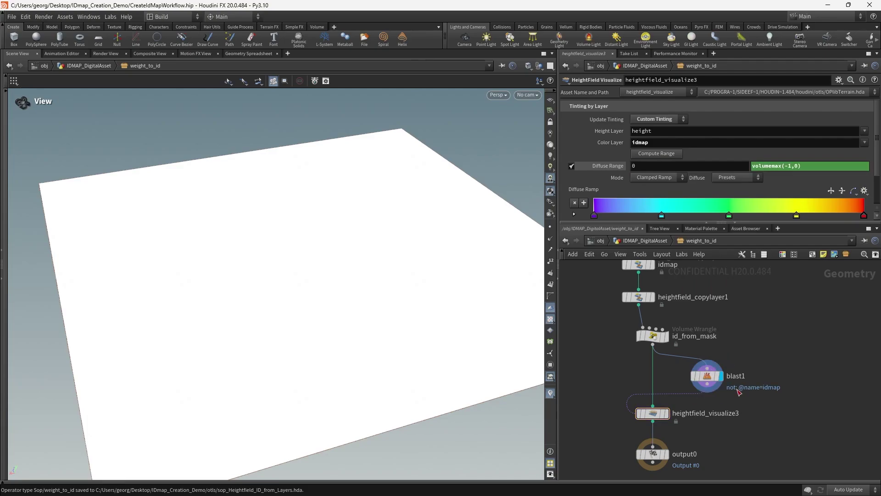
# Inspect blast1's node information and display heightfield_visualize3.
pyautogui.rightClick(713, 380)
pyautogui.click(704, 377)
pyautogui.click(679, 377)
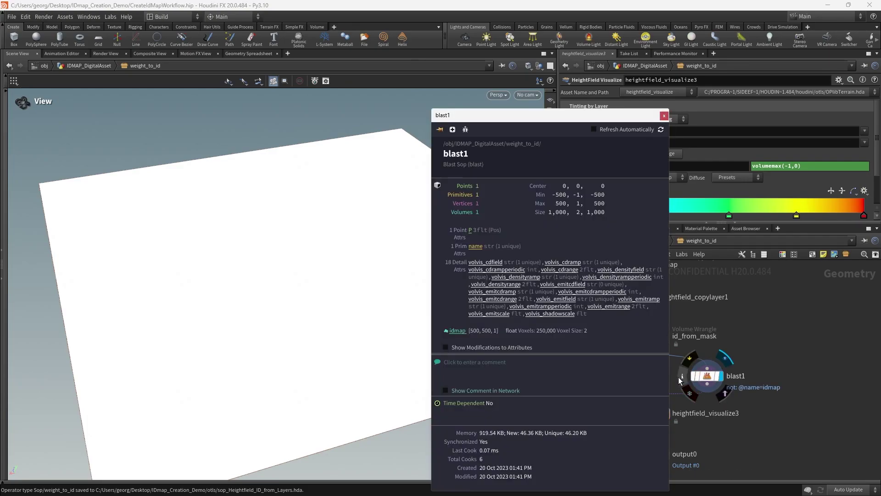
pyautogui.moveTo(755, 365); pyautogui.dragTo(758, 318, button='middle')
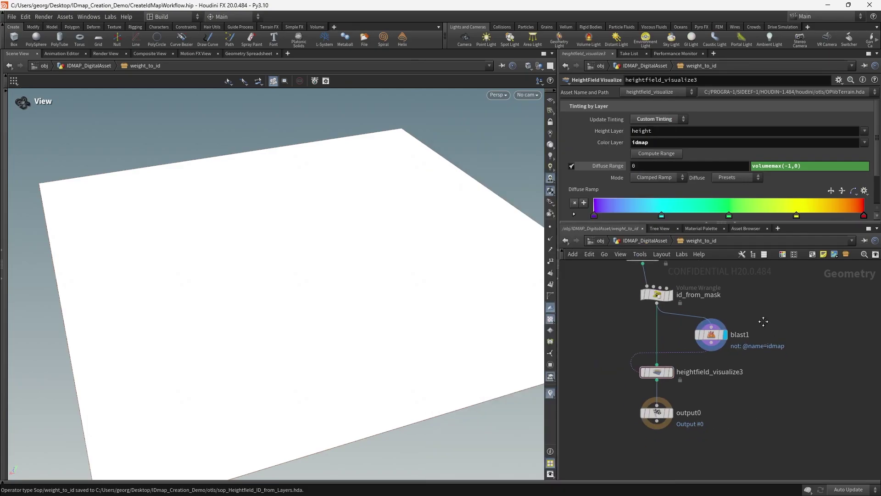
pyautogui.click(669, 367)
pyautogui.click(655, 367)
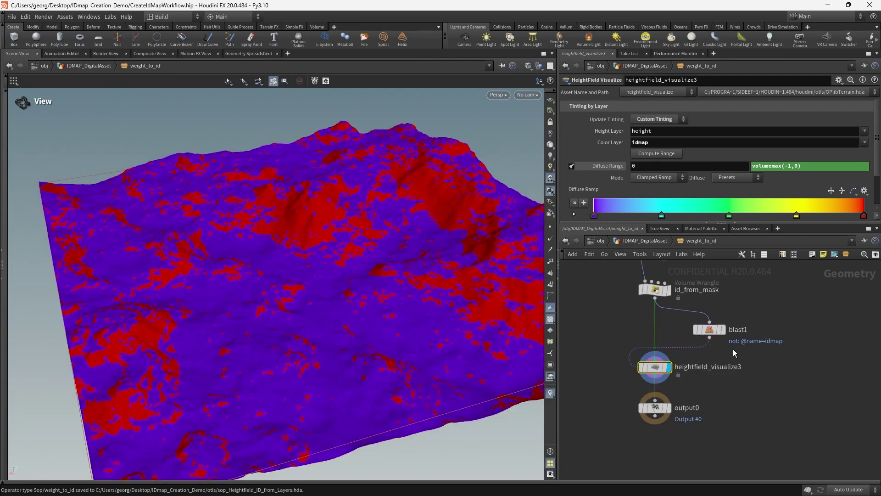
# Return to IDMAP_DigitalAsset, save the weight_to_id node type and match the node to its current definition.
pyautogui.click(626, 243)
pyautogui.rightClick(663, 347)
pyautogui.click(700, 463)
pyautogui.scroll(3, 671, 366)
pyautogui.rightClick(671, 368)
pyautogui.click(716, 435)
# Display weight_to_id2, paste a copy of it below and connect weight_to_id2's output to the copy.
pyautogui.scroll(-5, 692, 371)
pyautogui.scroll(2, 690, 371)
pyautogui.click(701, 375)
pyautogui.moveTo(698, 448); pyautogui.dragTo(671, 384, button='middle')
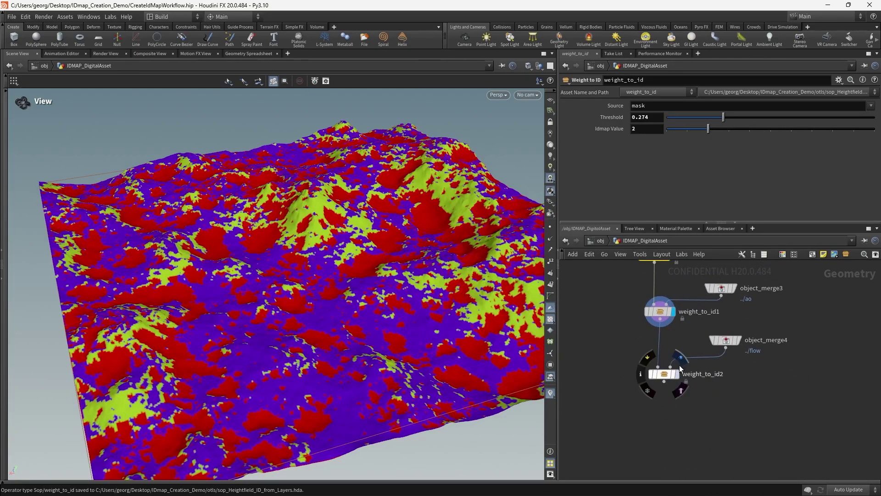
pyautogui.click(681, 360)
pyautogui.hotkey('ctrl', 'v')
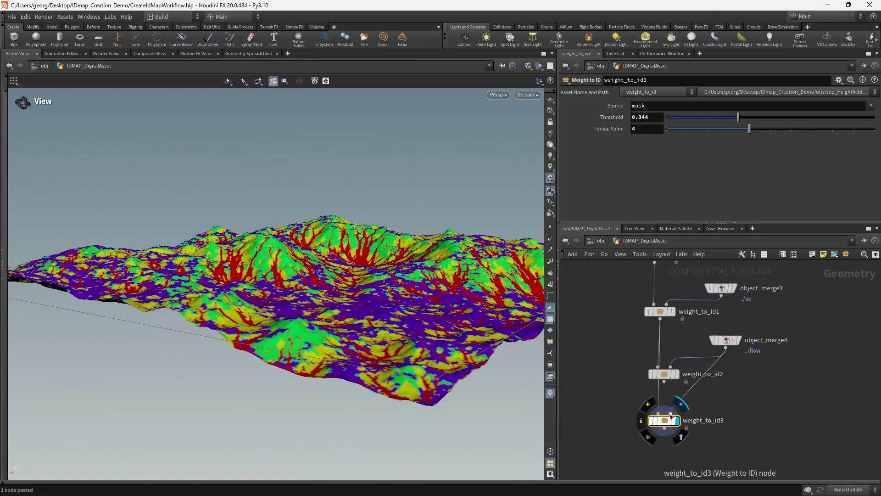
pyautogui.moveTo(664, 381); pyautogui.dragTo(674, 422)
# Duplicate the ../slopes object merge and connect the copy to weight_to_id3's mask input.
pyautogui.scroll(-2, 755, 383)
pyautogui.moveTo(755, 383); pyautogui.dragTo(678, 363, button='middle')
pyautogui.click(709, 303)
pyautogui.hotkey('ctrl', 'c')
pyautogui.hotkey('ctrl', 'v')
pyautogui.moveTo(669, 362)
pyautogui.mouseDown()
pyautogui.moveTo(661, 363)
pyautogui.moveTo(680, 362)
pyautogui.mouseUp()
# Set weight_to_id3's Idmap Value to 5 and its Threshold to 0.408.
pyautogui.click(640, 385)
pyautogui.moveTo(284, 218); pyautogui.dragTo(248, 257)
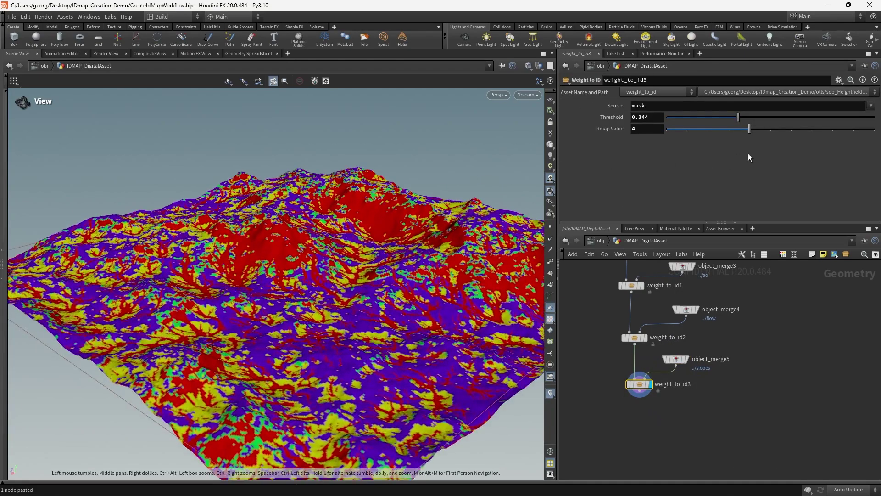
pyautogui.moveTo(751, 130)
pyautogui.mouseDown()
pyautogui.moveTo(763, 128)
pyautogui.moveTo(694, 119)
pyautogui.moveTo(751, 120)
pyautogui.mouseUp()
pyautogui.moveTo(275, 280); pyautogui.dragTo(367, 231)
pyautogui.scroll(-4, 744, 434)
pyautogui.scroll(4, 741, 430)
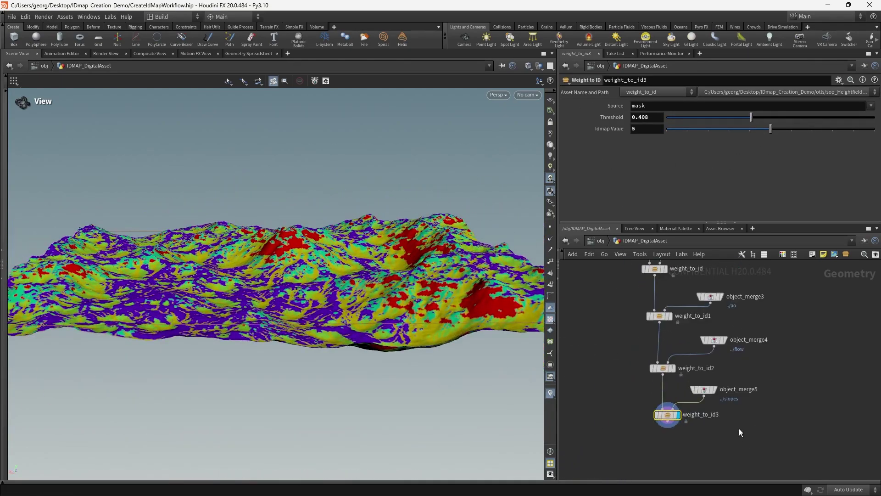
# Move weight_to_id3 and its slopes object merge between weight_to_id1 and weight_to_id2, and display weight_to_id2.
pyautogui.moveTo(661, 386); pyautogui.dragTo(660, 386)
pyautogui.hotkey('ctrl', 'x')
pyautogui.moveTo(756, 384); pyautogui.dragTo(649, 331)
pyautogui.moveTo(709, 338); pyautogui.dragTo(711, 386)
pyautogui.click(710, 348)
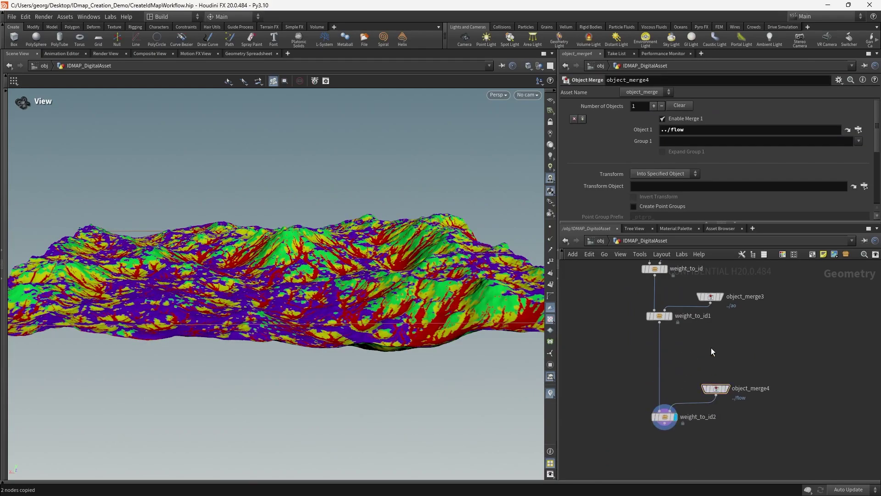
pyautogui.hotkey('ctrl', 'v')
pyautogui.moveTo(677, 363); pyautogui.dragTo(657, 371)
pyautogui.click(730, 369)
pyautogui.moveTo(372, 243); pyautogui.dragTo(509, 268)
pyautogui.click(680, 408)
pyautogui.moveTo(404, 303); pyautogui.dragTo(381, 278)
# Paste a copy of the Terrain_IDMAP HeightField Output below weight_to_id2 and connect weight_to_id2 to it.
pyautogui.scroll(-2, 751, 431)
pyautogui.moveTo(751, 431); pyautogui.dragTo(737, 373, button='middle')
pyautogui.click(666, 362)
pyautogui.scroll(-2, 619, 359)
pyautogui.moveTo(636, 371); pyautogui.dragTo(750, 338, button='middle')
pyautogui.scroll(-2, 689, 349)
pyautogui.click(623, 370)
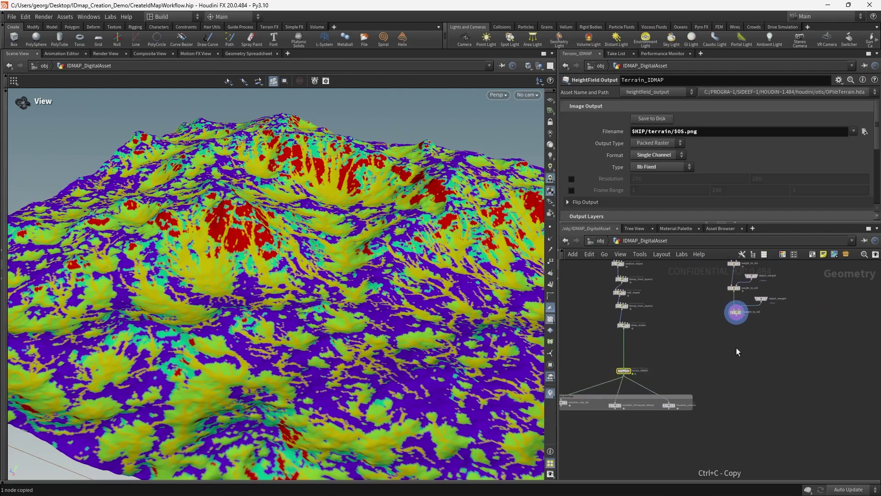
pyautogui.scroll(3, 716, 353)
pyautogui.hotkey('ctrl', 'v')
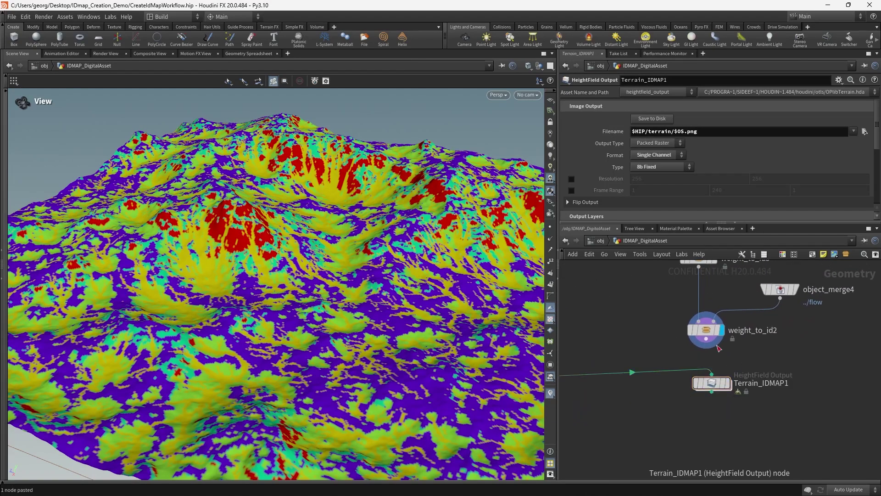
pyautogui.moveTo(706, 339); pyautogui.dragTo(712, 374)
# Cut the Terrain_IDMAP1 output node, allow editing of weight_to_id2's contents and paste the node inside.
pyautogui.scroll(-1, 769, 360)
pyautogui.moveTo(769, 360); pyautogui.dragTo(728, 371, button='middle')
pyautogui.moveTo(742, 370); pyautogui.dragTo(671, 406)
pyautogui.hotkey('ctrl', 'x')
pyautogui.rightClick(682, 347)
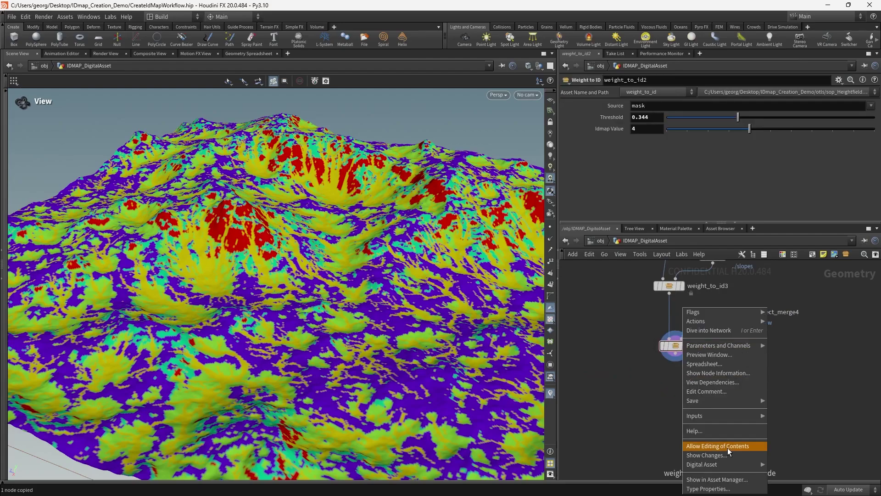
pyautogui.click(728, 447)
pyautogui.doubleClick(672, 345)
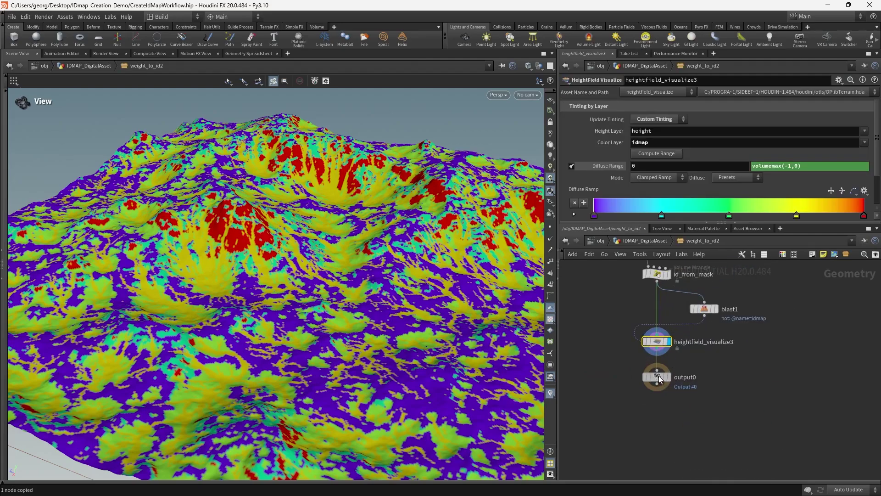
pyautogui.hotkey('ctrl', 'v')
# Place the pasted Terrain_IDMAP1 node below output0 inside weight_to_id2 and connect output0 to it.
pyautogui.doubleClick(673, 365)
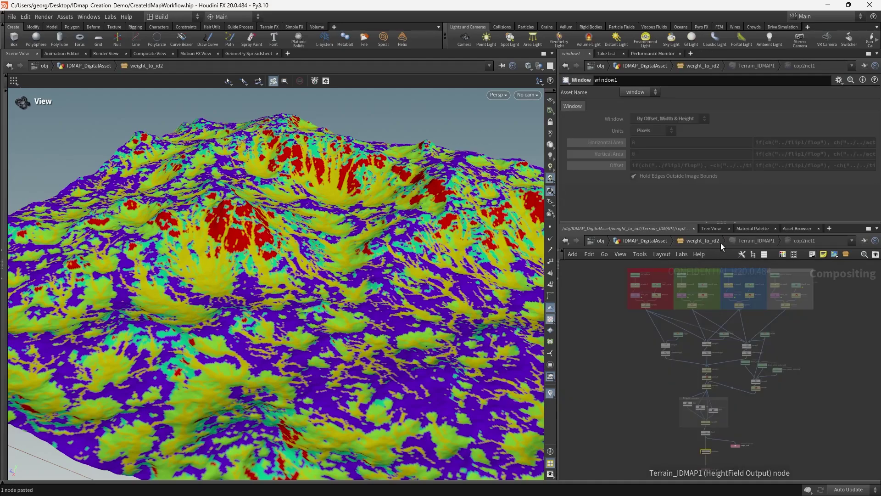
pyautogui.click(727, 241)
pyautogui.click(714, 243)
pyautogui.moveTo(716, 370); pyautogui.dragTo(708, 343, button='middle')
pyautogui.scroll(2, 656, 327)
pyautogui.moveTo(646, 309); pyautogui.dragTo(661, 344)
pyautogui.moveTo(668, 352); pyautogui.dragTo(655, 351)
# Rename the Terrain_IDMAP1 HeightField Output node to Export.
pyautogui.doubleClick(705, 353)
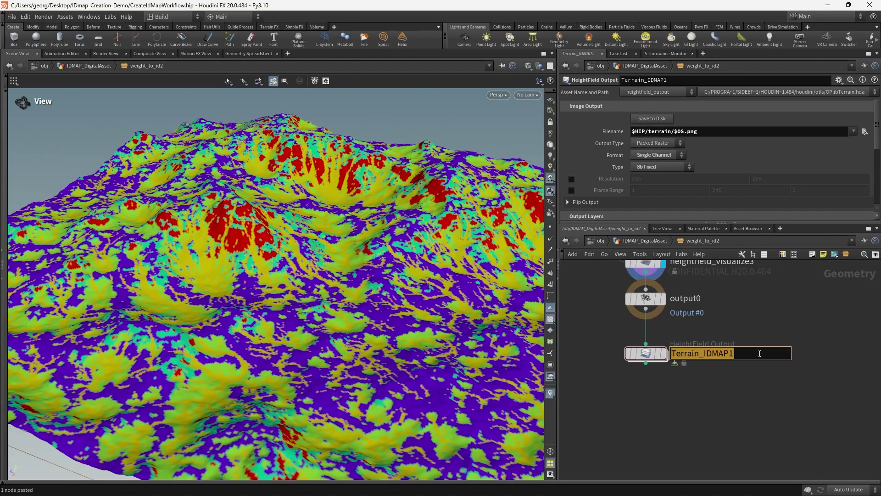
pyautogui.write('Export')
pyautogui.press('Return')
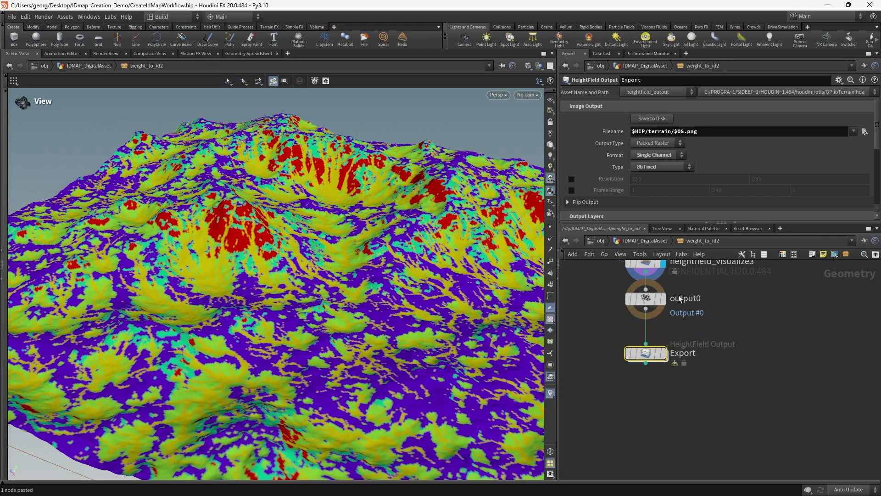
# Add the Export node's Filename to the weight_to_id type parameters after Idmap Value, and accept the change.
pyautogui.click(641, 241)
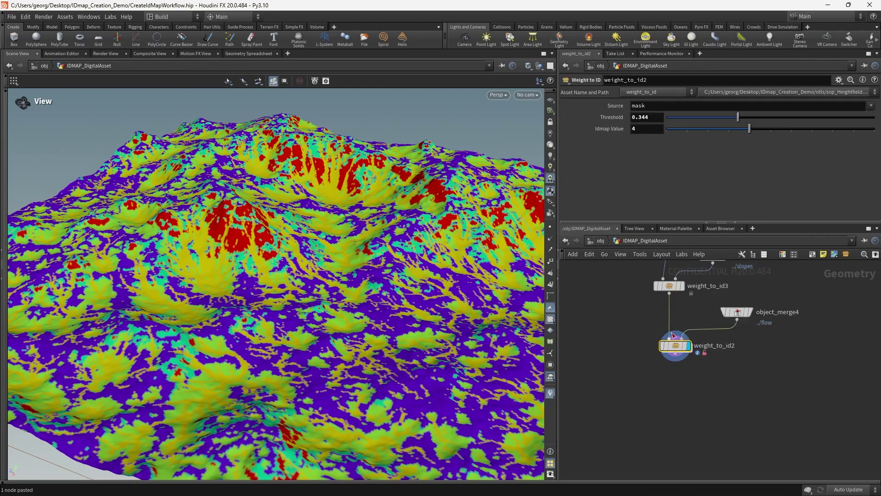
pyautogui.rightClick(676, 349)
pyautogui.click(710, 480)
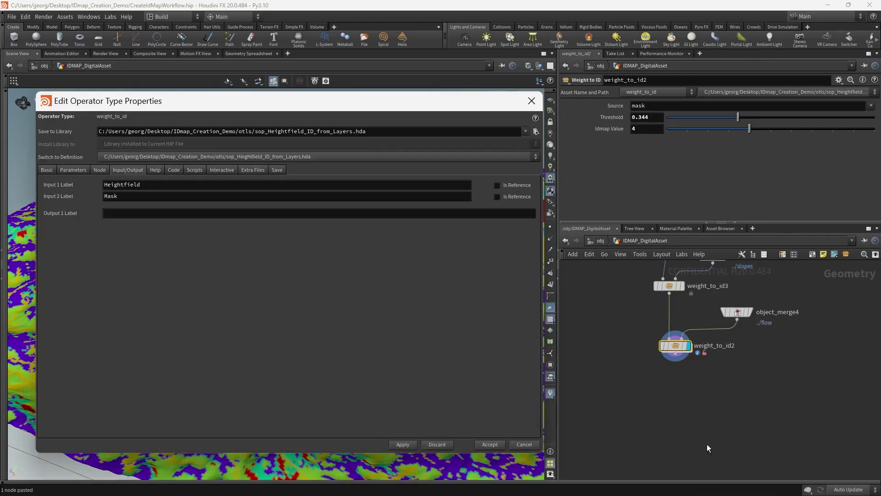
pyautogui.doubleClick(676, 347)
pyautogui.click(74, 170)
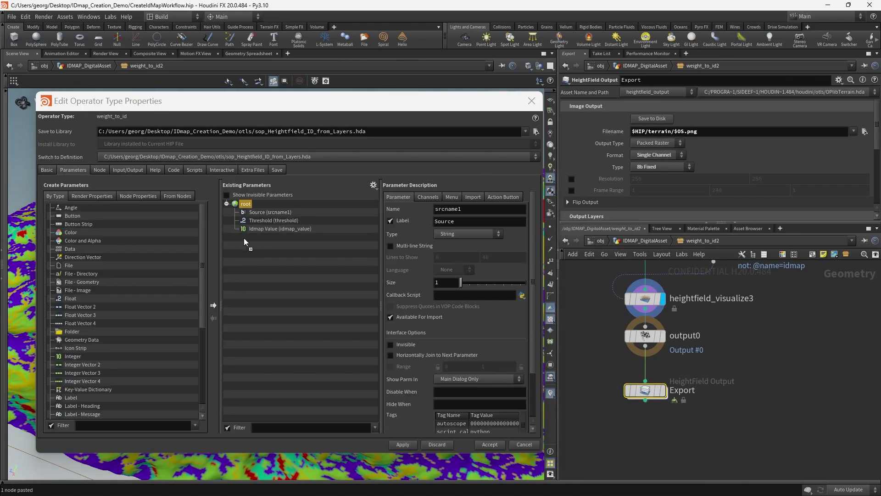
pyautogui.moveTo(248, 241); pyautogui.dragTo(248, 238)
pyautogui.click(492, 445)
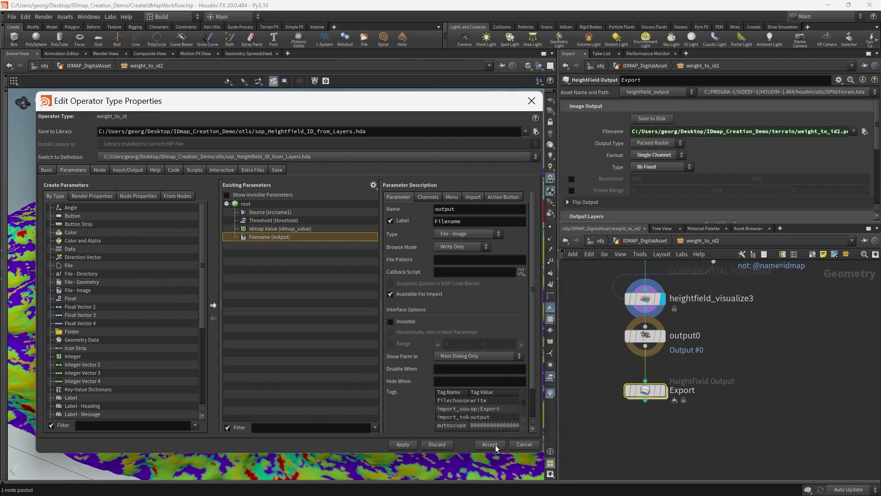
pyautogui.click(490, 445)
pyautogui.press('u')
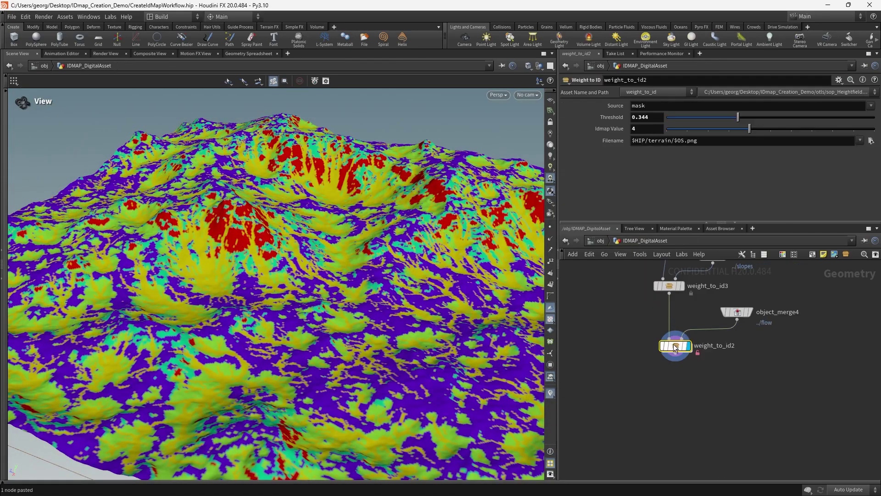
# Add Export's Save to Disk button to the type parameters, and move it and Filename above Source.
pyautogui.rightClick(675, 348)
pyautogui.click(705, 489)
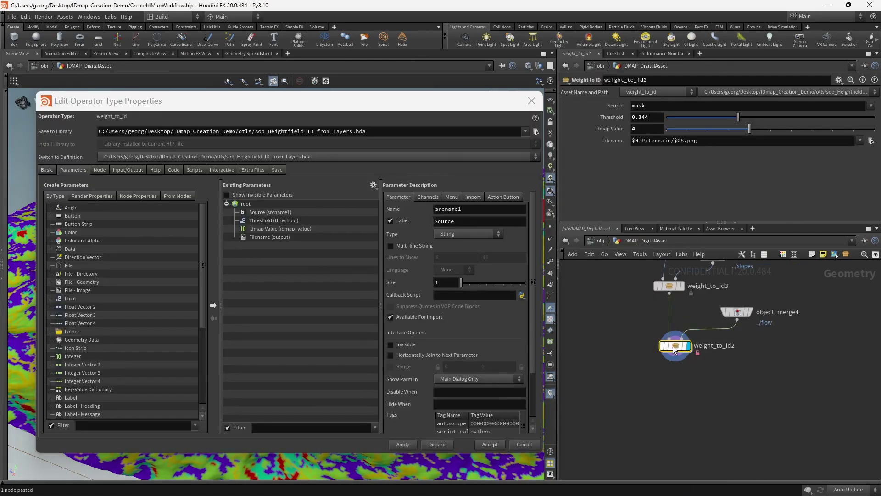
pyautogui.doubleClick(675, 348)
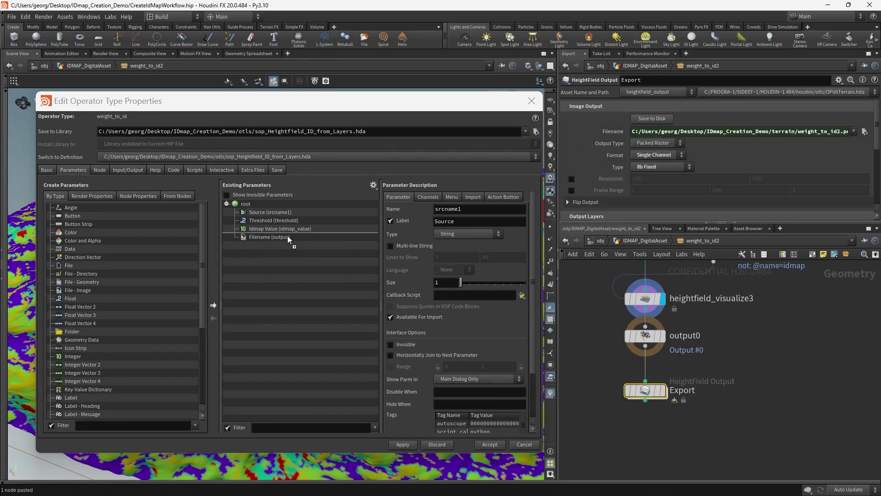
pyautogui.moveTo(287, 235); pyautogui.dragTo(271, 238)
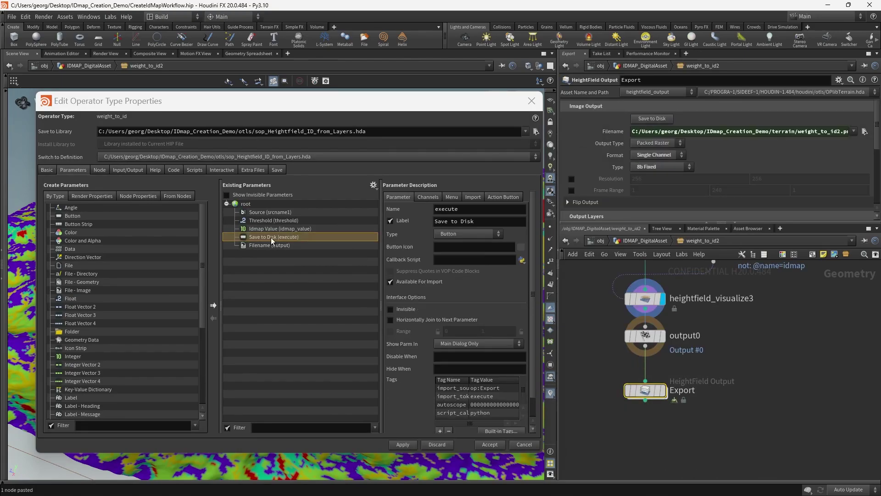
pyautogui.click(273, 210)
pyautogui.click(403, 444)
pyautogui.click(490, 444)
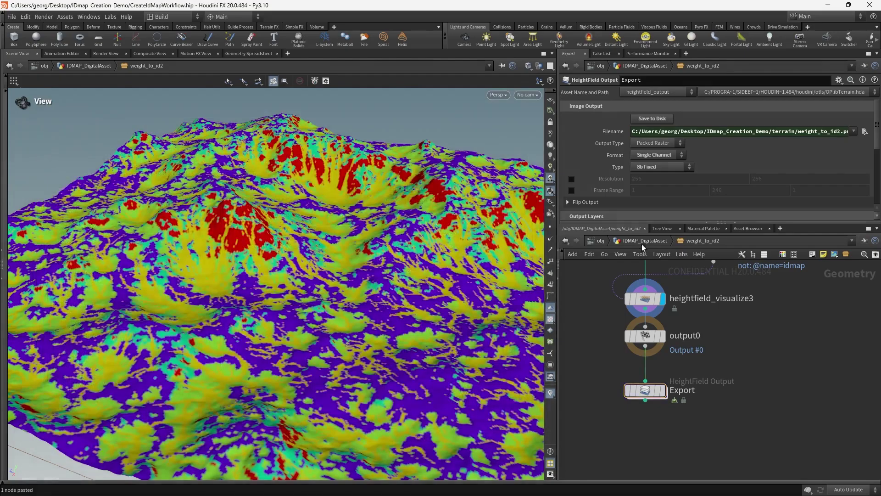
# Go back up to IDMAP_DigitalAsset, save weight_to_id2's node type and match it to the current definition.
pyautogui.click(636, 241)
pyautogui.rightClick(682, 357)
pyautogui.click(702, 463)
pyautogui.scroll(2, 672, 289)
pyautogui.rightClick(676, 360)
pyautogui.click(722, 436)
# Open the IDMAP_BASIC network and examine the terrain at successive volume wrangles down to steep_slopes.
pyautogui.scroll(-5, 727, 406)
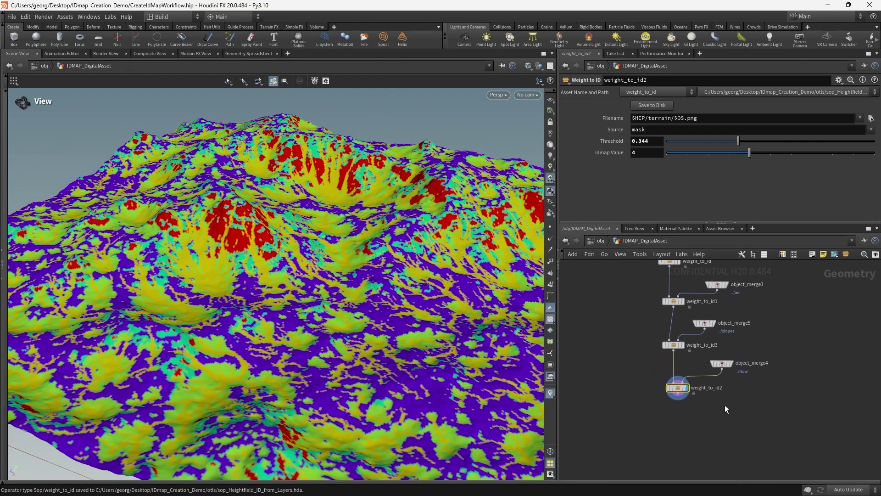
pyautogui.scroll(-1, 743, 411)
pyautogui.moveTo(765, 386); pyautogui.dragTo(753, 396, button='middle')
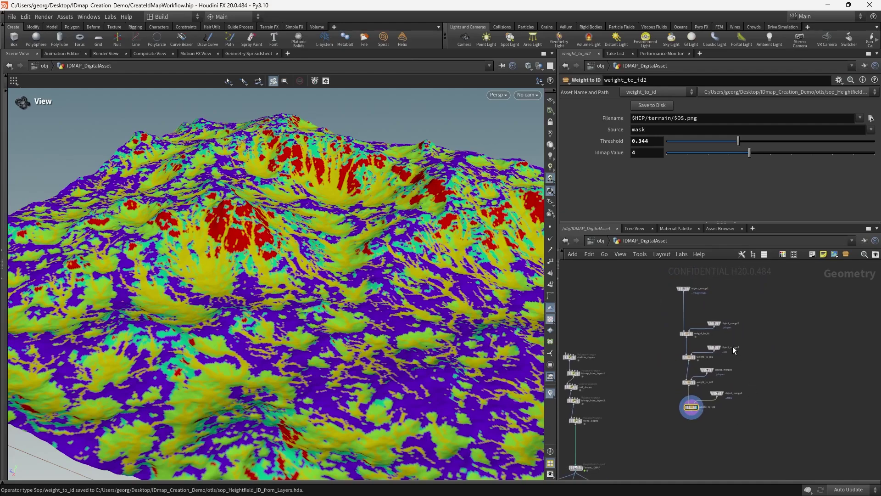
pyautogui.click(606, 242)
pyautogui.doubleClick(569, 403)
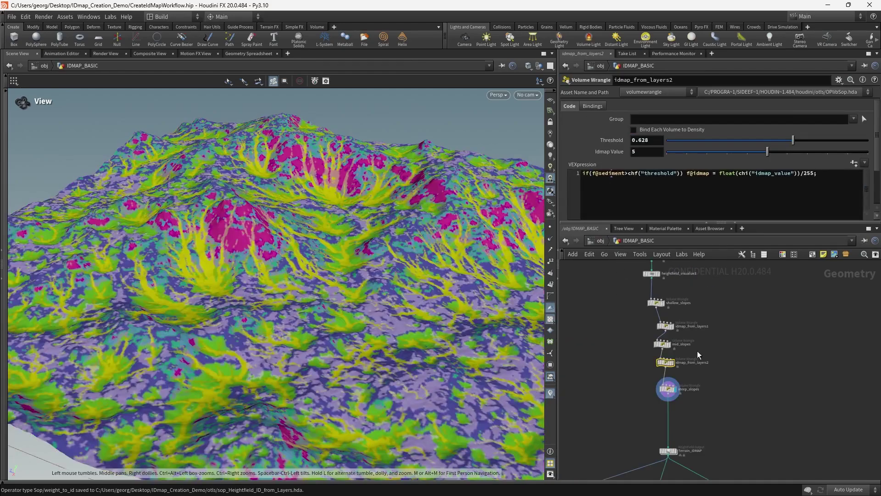
pyautogui.moveTo(689, 286); pyautogui.dragTo(694, 317, button='middle')
pyautogui.click(668, 333)
pyautogui.scroll(2, 668, 379)
pyautogui.click(659, 332)
pyautogui.moveTo(663, 412); pyautogui.dragTo(677, 301, button='middle')
pyautogui.click(640, 295)
pyautogui.click(649, 295)
pyautogui.moveTo(683, 332); pyautogui.dragTo(689, 288, button='middle')
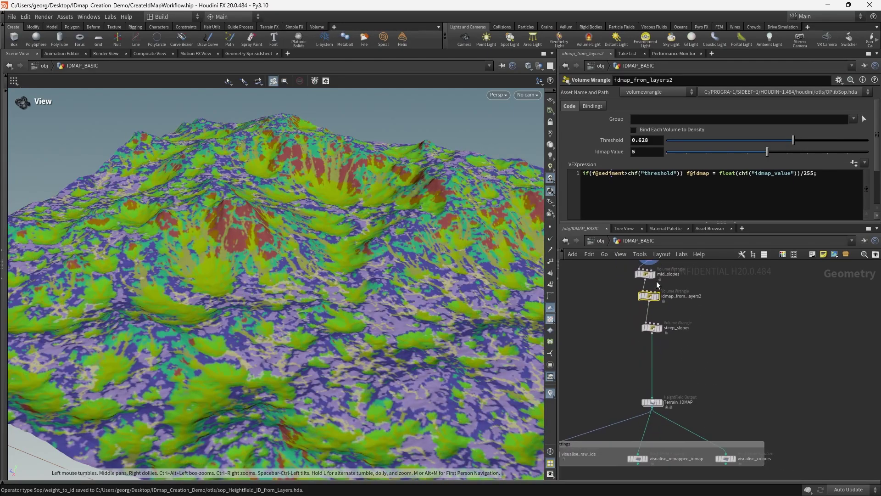
pyautogui.click(657, 267)
pyautogui.moveTo(653, 327); pyautogui.dragTo(649, 306, button='middle')
pyautogui.click(656, 306)
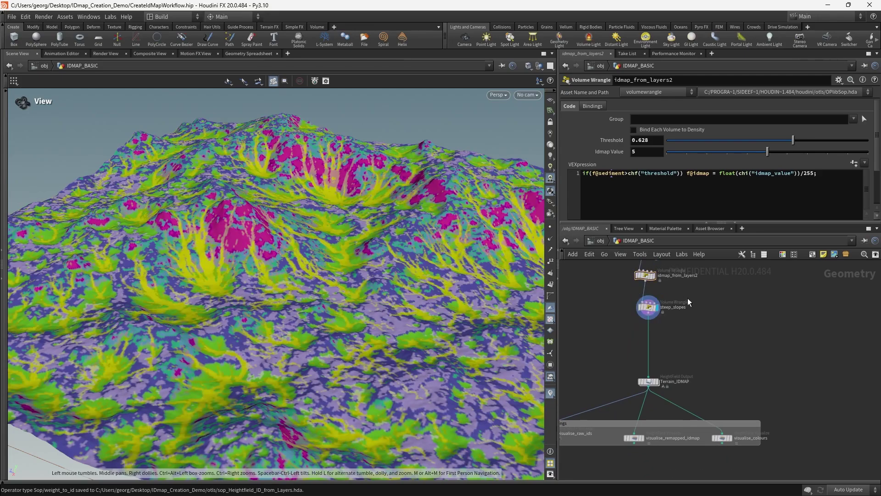
# Return to the IDMAP_DigitalAsset network, display object_merge1's base heightfield, and examine the slopes, ao and flow mask branches.
pyautogui.press('u')
pyautogui.moveTo(693, 327); pyautogui.dragTo(634, 313, button='middle')
pyautogui.doubleClick(683, 347)
pyautogui.scroll(3, 691, 296)
pyautogui.moveTo(690, 296); pyautogui.dragTo(662, 318, button='middle')
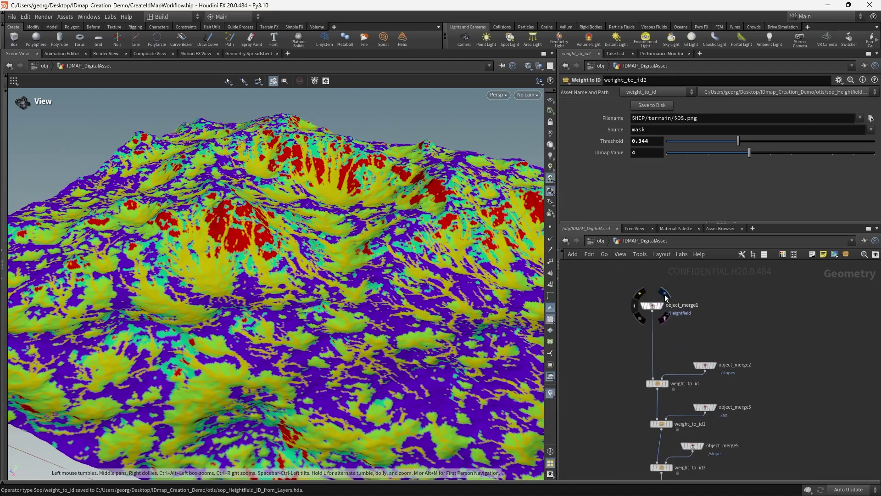
pyautogui.click(665, 294)
pyautogui.moveTo(697, 262); pyautogui.dragTo(720, 385, button='middle')
pyautogui.moveTo(772, 326); pyautogui.dragTo(770, 321)
pyautogui.moveTo(774, 324); pyautogui.dragTo(784, 332)
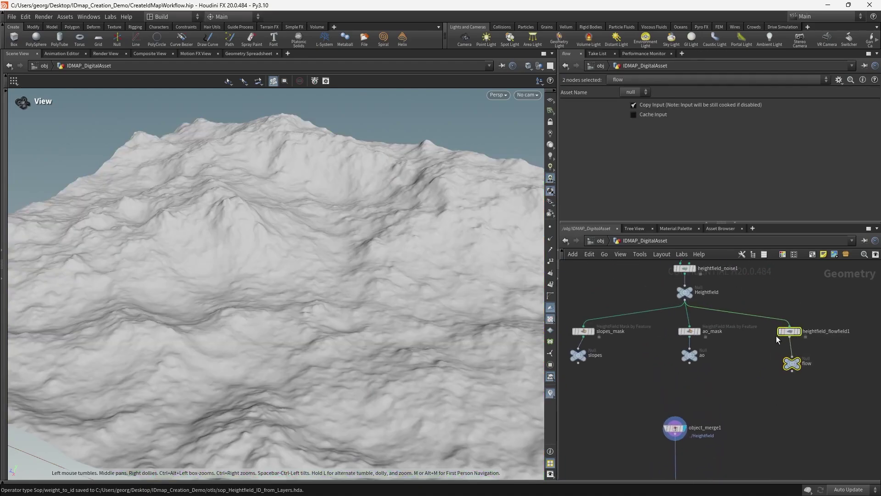
# Display weight_to_id and weight_to_id1 in turn to examine how each one builds up the terrain ID map.
pyautogui.moveTo(764, 389); pyautogui.dragTo(736, 294, button='middle')
pyautogui.scroll(3, 657, 410)
pyautogui.click(668, 409)
pyautogui.moveTo(714, 416); pyautogui.dragTo(693, 342, button='middle')
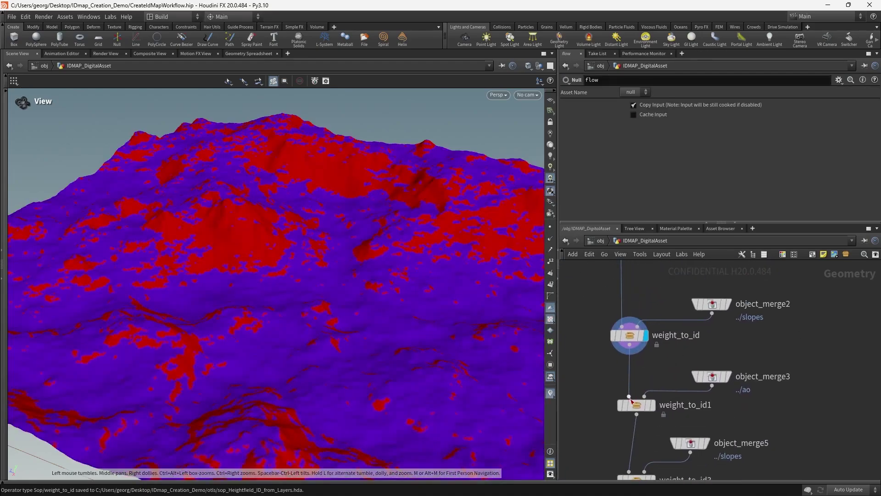
pyautogui.click(652, 404)
pyautogui.scroll(-2, 644, 350)
pyautogui.moveTo(657, 436); pyautogui.dragTo(630, 355, button='middle')
pyautogui.click(626, 324)
# Line up weight_to_id1 beneath weight_to_id, and object_merge5 beneath the other object merge nodes.
pyautogui.moveTo(653, 327); pyautogui.dragTo(647, 327)
pyautogui.moveTo(702, 355); pyautogui.dragTo(684, 355, button='middle')
pyautogui.moveTo(616, 350); pyautogui.dragTo(637, 380, button='middle')
pyautogui.moveTo(603, 374); pyautogui.dragTo(629, 360)
pyautogui.moveTo(704, 377); pyautogui.dragTo(666, 335, button='middle')
pyautogui.scroll(-2, 666, 335)
pyautogui.scroll(-1, 666, 335)
pyautogui.moveTo(729, 360); pyautogui.dragTo(752, 371, button='middle')
pyautogui.scroll(2, 678, 358)
pyautogui.moveTo(683, 352); pyautogui.dragTo(705, 350)
pyautogui.scroll(-3, 760, 385)
pyautogui.moveTo(760, 386); pyautogui.dragTo(745, 350, button='middle')
# Delete the leftover nodes outside the weight_to_id chain.
pyautogui.moveTo(765, 310); pyautogui.dragTo(704, 283, button='middle')
pyautogui.scroll(-2, 765, 370)
pyautogui.scroll(-4, 733, 353)
pyautogui.moveTo(681, 322); pyautogui.dragTo(613, 412)
pyautogui.press('Delete')
pyautogui.scroll(4, 719, 316)
pyautogui.moveTo(719, 316); pyautogui.dragTo(709, 343, button='middle')
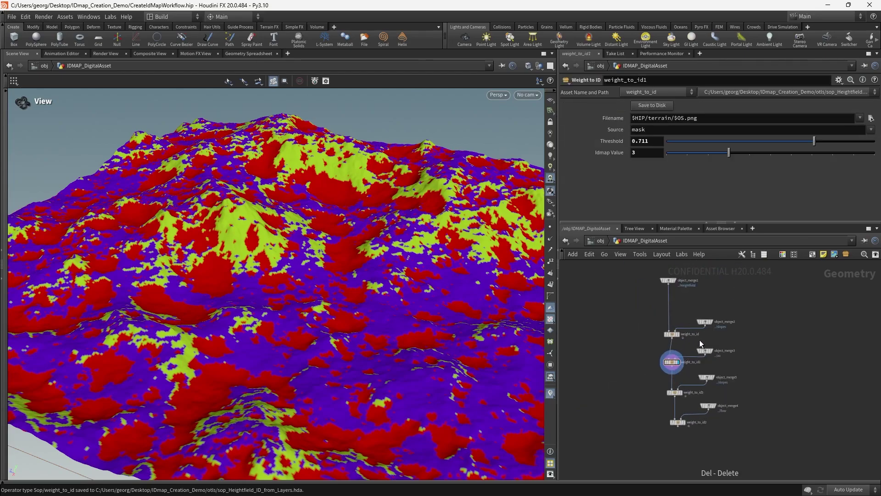
# Display the following Weight to ID nodes down to weight_to_id2, and examine the combined ID map across the terrain.
pyautogui.scroll(3, 688, 389)
pyautogui.moveTo(689, 389); pyautogui.dragTo(668, 340, button='middle')
pyautogui.click(659, 332)
pyautogui.moveTo(667, 384); pyautogui.dragTo(670, 358, button='middle')
pyautogui.click(668, 366)
pyautogui.moveTo(686, 407); pyautogui.dragTo(594, 360)
pyautogui.moveTo(602, 360); pyautogui.dragTo(691, 403)
pyautogui.click(709, 405)
pyautogui.moveTo(711, 419); pyautogui.dragTo(719, 456, button='middle')
pyautogui.moveTo(779, 386); pyautogui.dragTo(775, 404, button='middle')
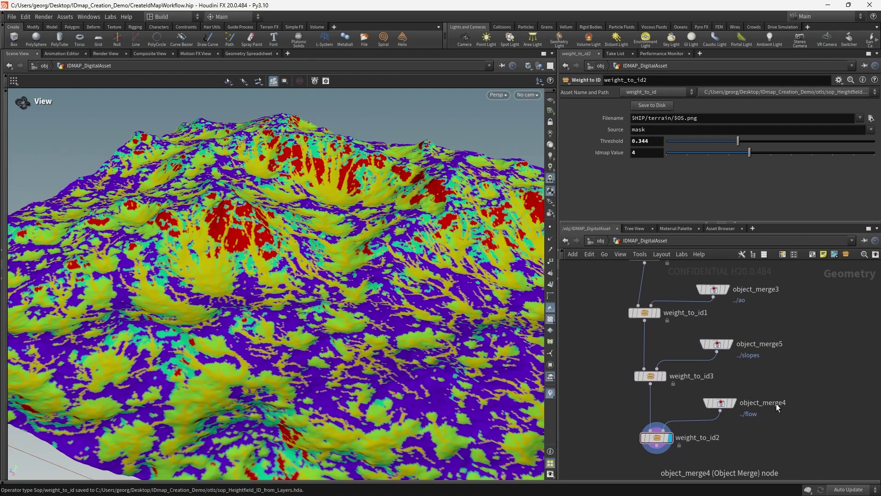
pyautogui.scroll(-4, 781, 363)
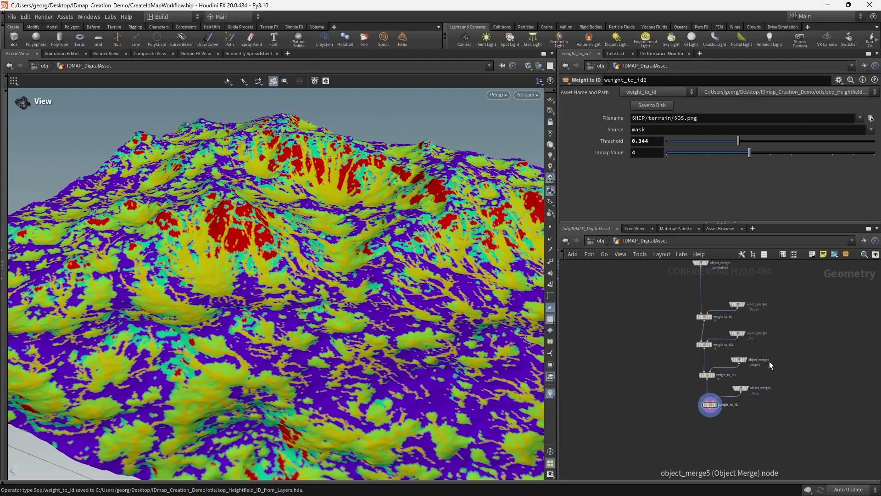
pyautogui.moveTo(334, 310); pyautogui.dragTo(312, 291)
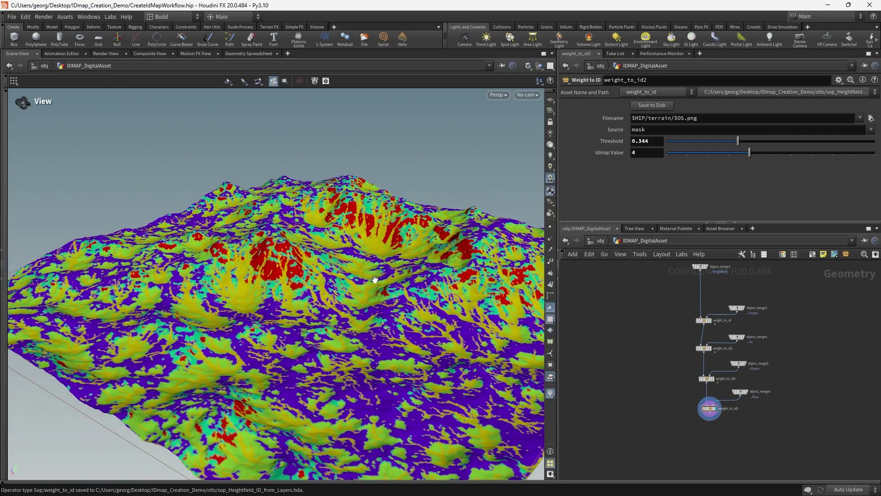
pyautogui.moveTo(374, 280); pyautogui.dragTo(357, 296)
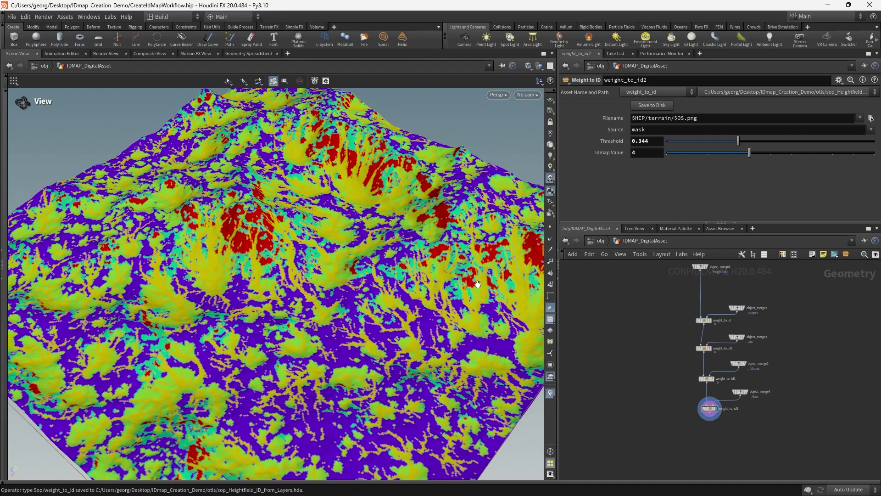
pyautogui.moveTo(786, 356); pyautogui.dragTo(756, 349, button='middle')
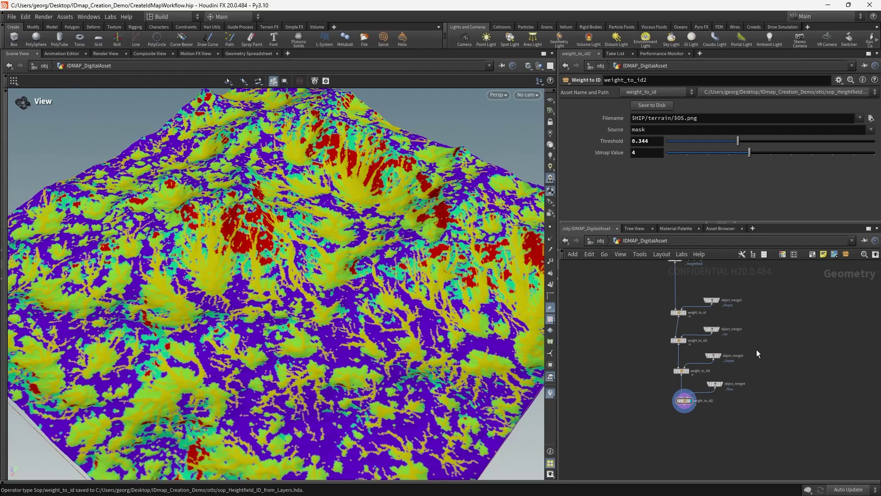
# Inspect weight_to_id's parameters while keeping weight_to_id2 displayed, and examine the terrain ID map from low and high angles.
pyautogui.scroll(5, 674, 318)
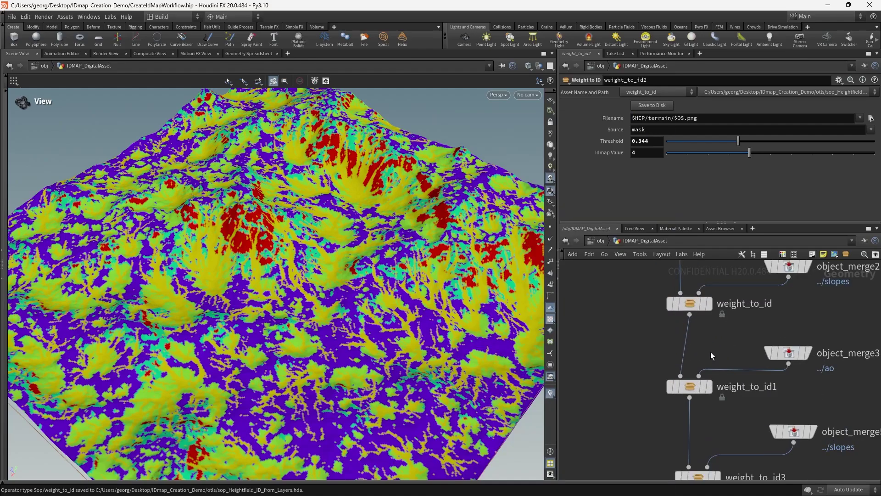
pyautogui.click(687, 304)
pyautogui.moveTo(644, 291); pyautogui.dragTo(625, 323, button='middle')
pyautogui.moveTo(627, 312); pyautogui.dragTo(694, 344)
pyautogui.moveTo(700, 356); pyautogui.dragTo(691, 350, button='middle')
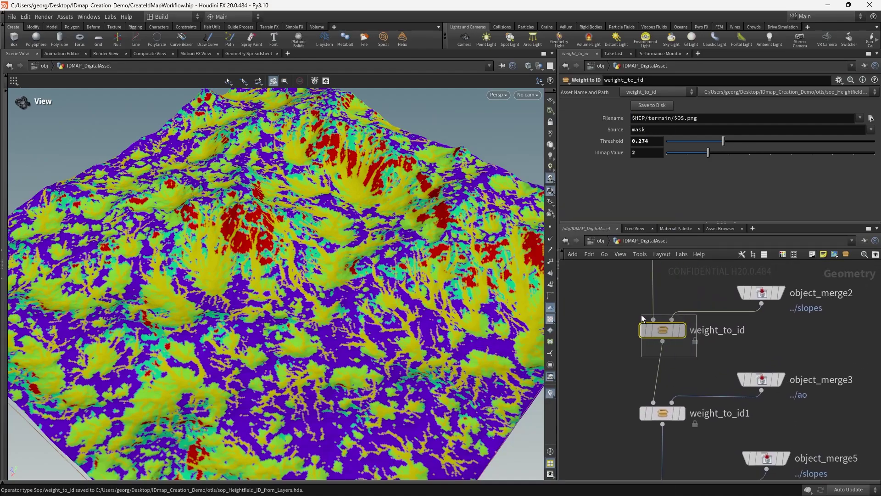
pyautogui.moveTo(382, 317); pyautogui.dragTo(370, 277)
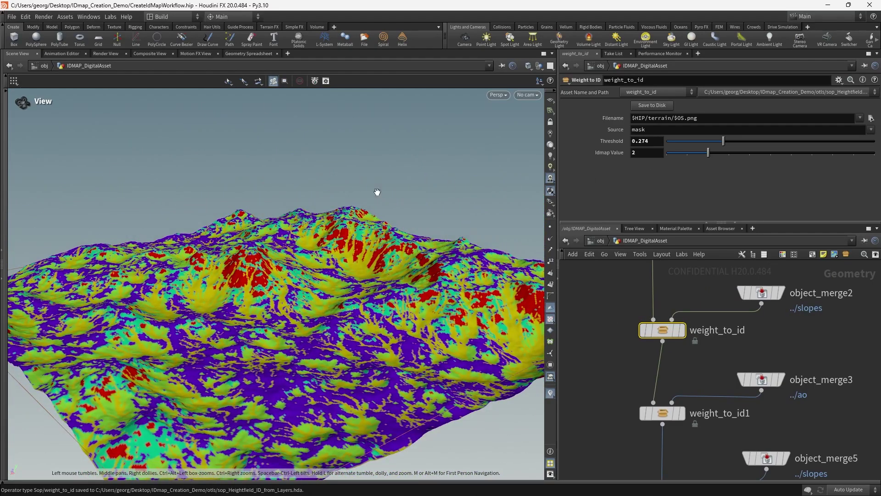
pyautogui.moveTo(254, 274); pyautogui.dragTo(269, 287)
pyautogui.scroll(3, 269, 294)
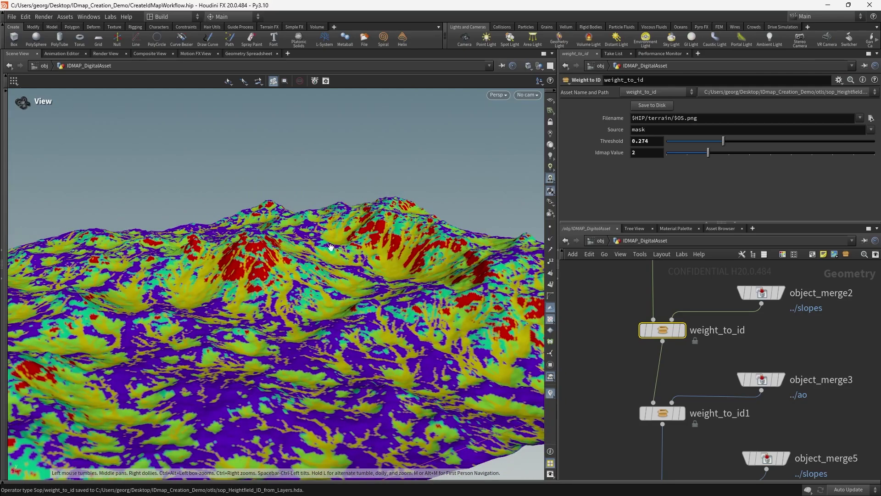
pyautogui.moveTo(331, 248); pyautogui.dragTo(413, 283)
pyautogui.scroll(-3, 617, 362)
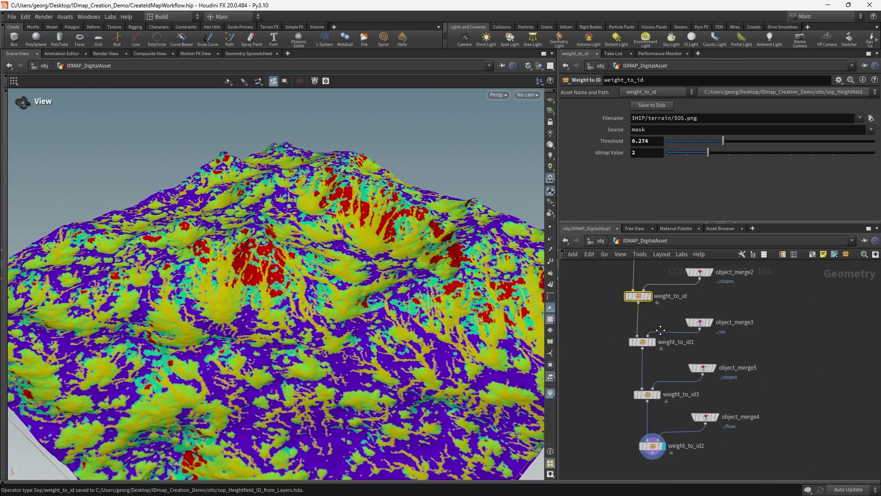
# Adjust the positions of object_merge3, object_merge5 and object_merge4 so they sit evenly beside their Weight to ID nodes.
pyautogui.moveTo(659, 329); pyautogui.dragTo(657, 327, button='middle')
pyautogui.moveTo(703, 322); pyautogui.dragTo(703, 319)
pyautogui.moveTo(702, 366); pyautogui.dragTo(698, 359)
pyautogui.moveTo(725, 383); pyautogui.dragTo(717, 354, button='middle')
pyautogui.moveTo(701, 383); pyautogui.dragTo(700, 389)
pyautogui.moveTo(691, 329); pyautogui.dragTo(691, 336)
pyautogui.moveTo(391, 267); pyautogui.dragTo(362, 255)
pyautogui.moveTo(424, 402); pyautogui.dragTo(345, 302)
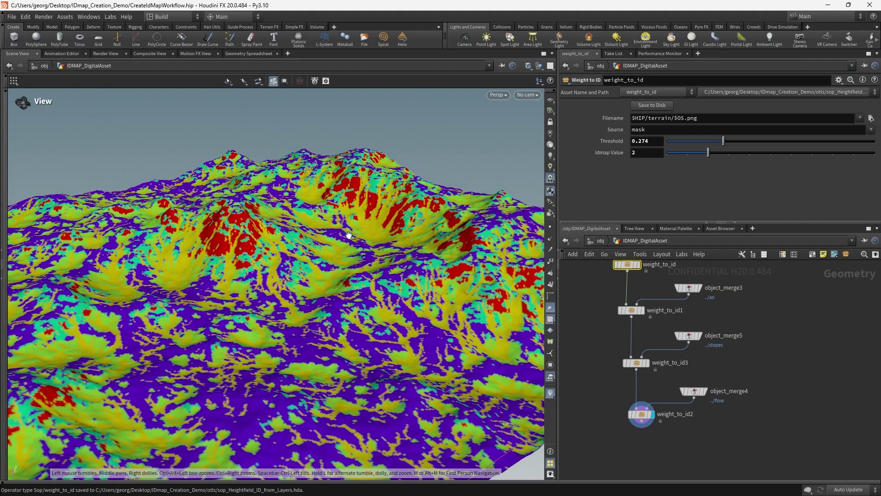
pyautogui.moveTo(342, 239); pyautogui.dragTo(410, 349, button='middle')
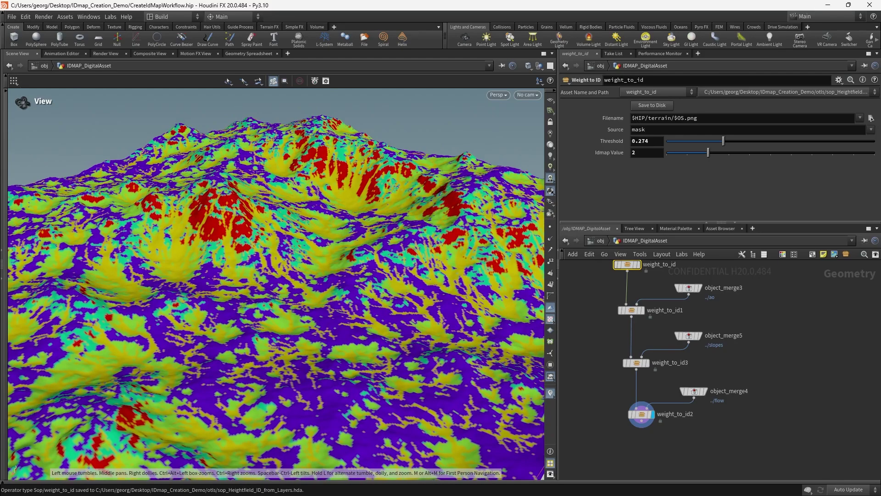